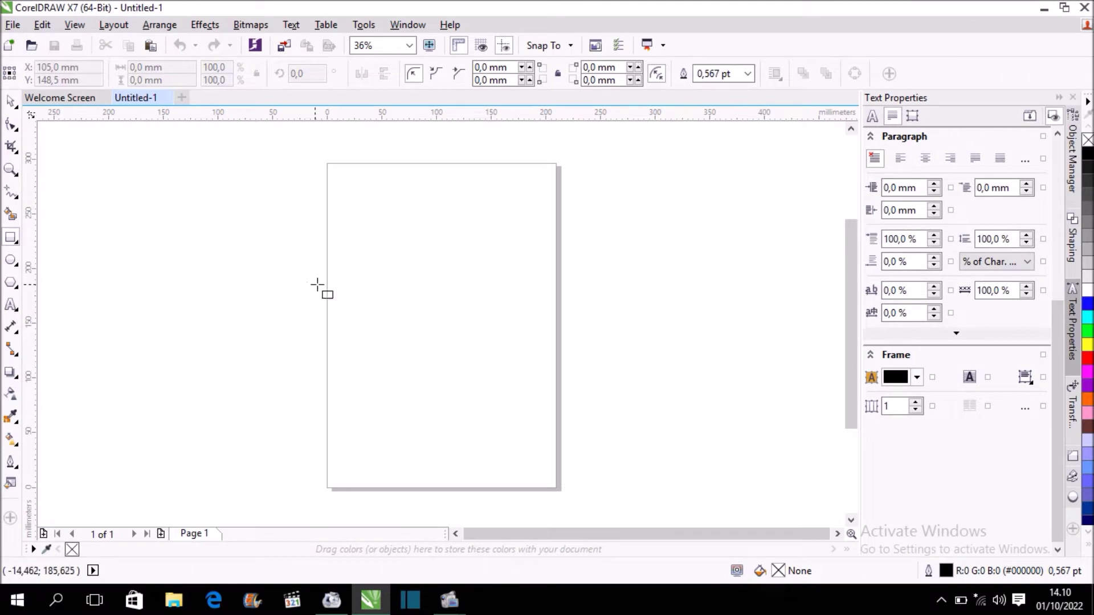
# Step: Draw a rectangle about 84 by 26 mm and skew its upper edge leftward to form a parallelogram about 97 mm wide
pyautogui.moveTo(355, 254); pyautogui.dragTo(446, 284)
pyautogui.scroll(4, 395, 247)
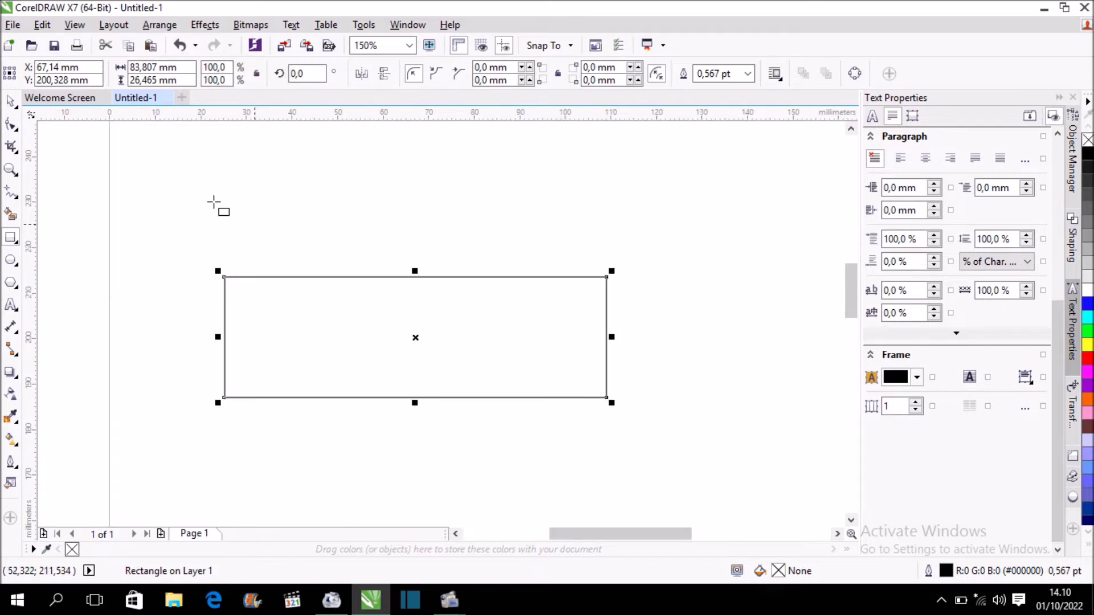
pyautogui.click(11, 102)
pyautogui.click(413, 337)
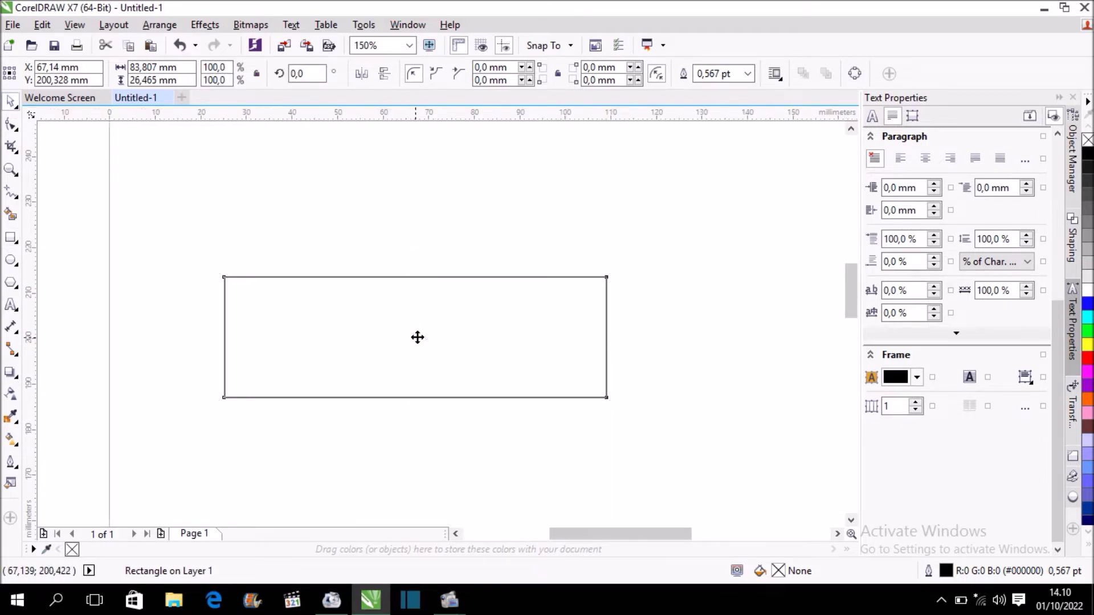
pyautogui.moveTo(424, 276); pyautogui.dragTo(352, 276)
pyautogui.hotkey('ctrl', 'z')
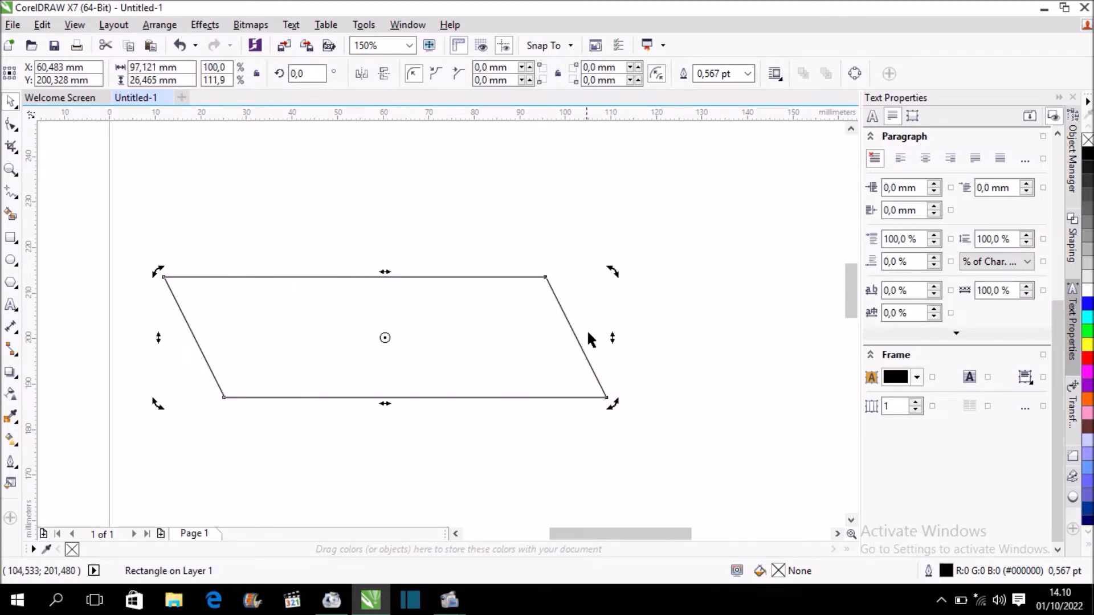
# Step: Skew the parallelogram's right side downward until the shape is about 48 mm tall overall
pyautogui.moveTo(612, 341); pyautogui.dragTo(606, 415)
pyautogui.scroll(-1, 507, 290)
pyautogui.scroll(1, 533, 344)
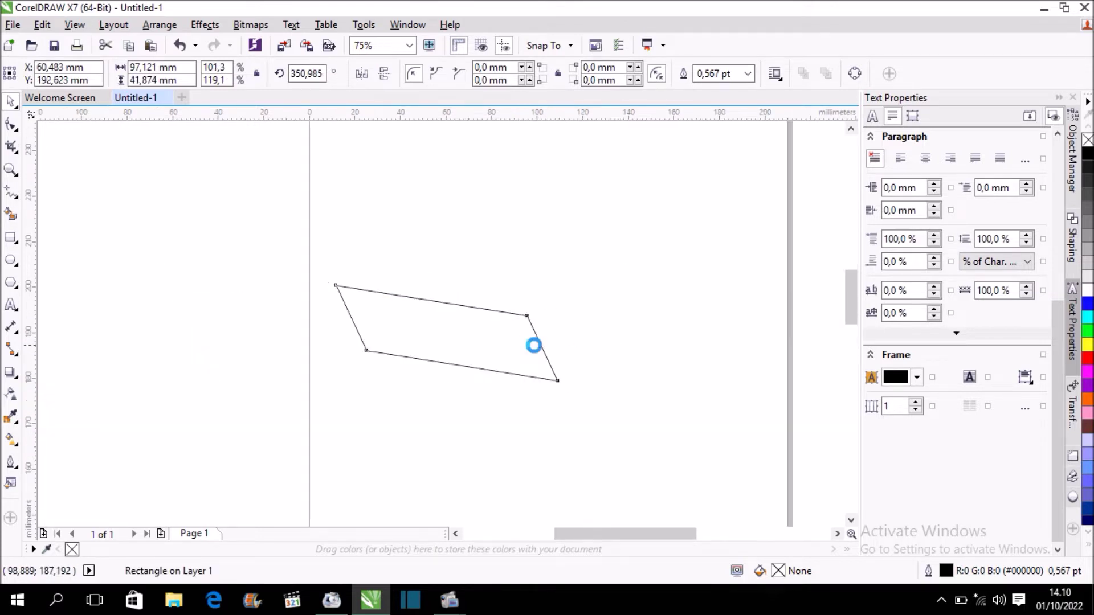
pyautogui.moveTo(586, 321); pyautogui.dragTo(588, 344)
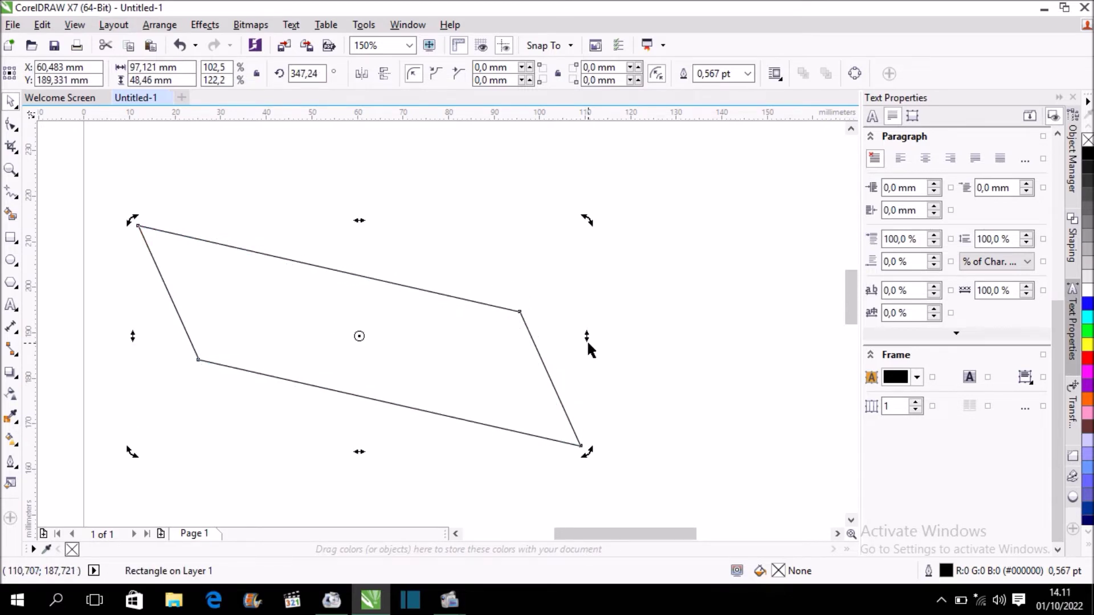
pyautogui.click(197, 171)
# Step: Scale the slanted parallelogram down proportionally to about 74 by 37 mm
pyautogui.scroll(-2, 290, 203)
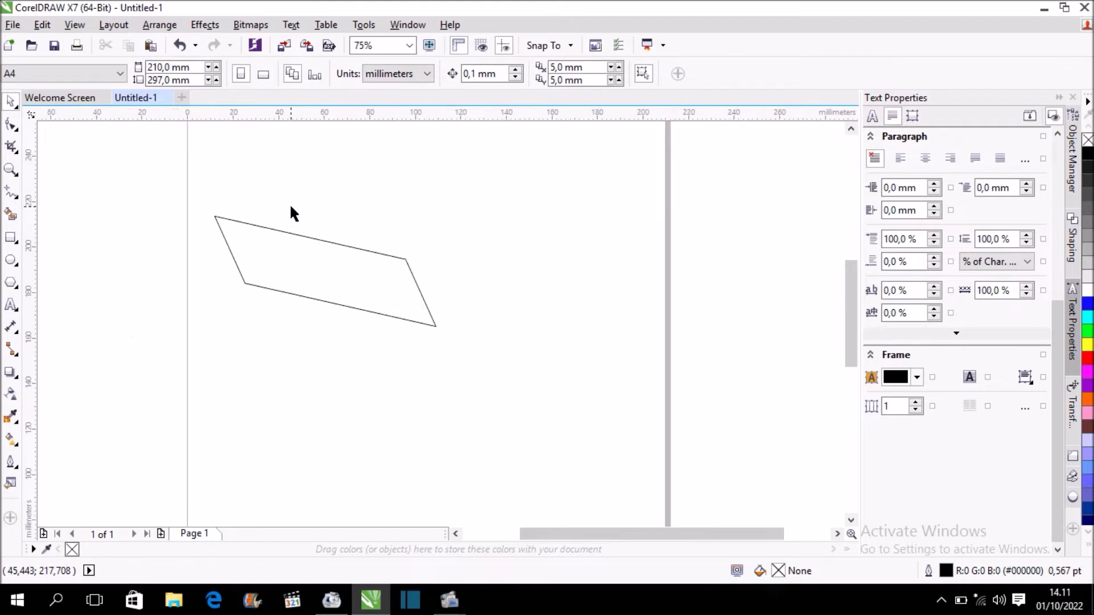
pyautogui.click(396, 279)
pyautogui.moveTo(440, 330); pyautogui.dragTo(392, 316)
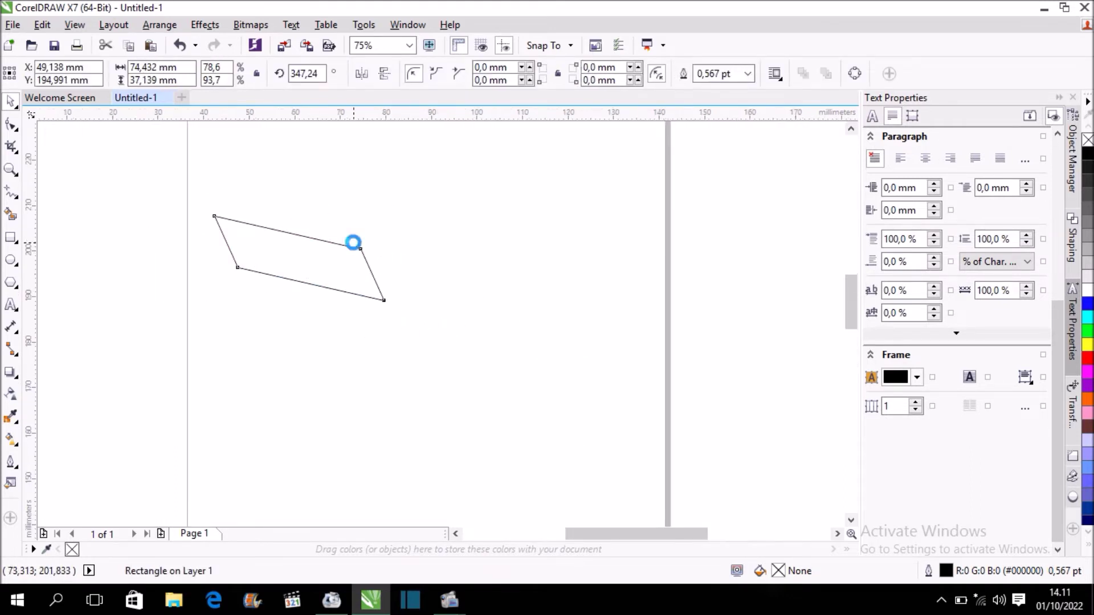
# Step: Place a copy of the parallelogram about 54 mm to its right so that it overlaps the original's right end
pyautogui.scroll(2, 354, 245)
pyautogui.moveTo(328, 285); pyautogui.dragTo(576, 290)
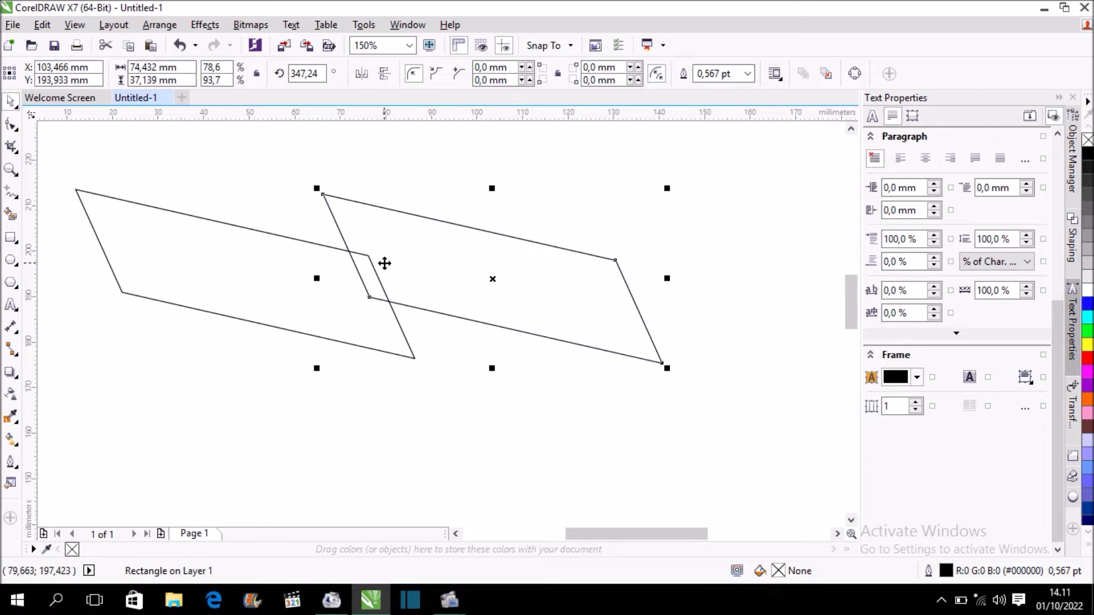
pyautogui.scroll(-2, 384, 264)
pyautogui.scroll(2, 478, 271)
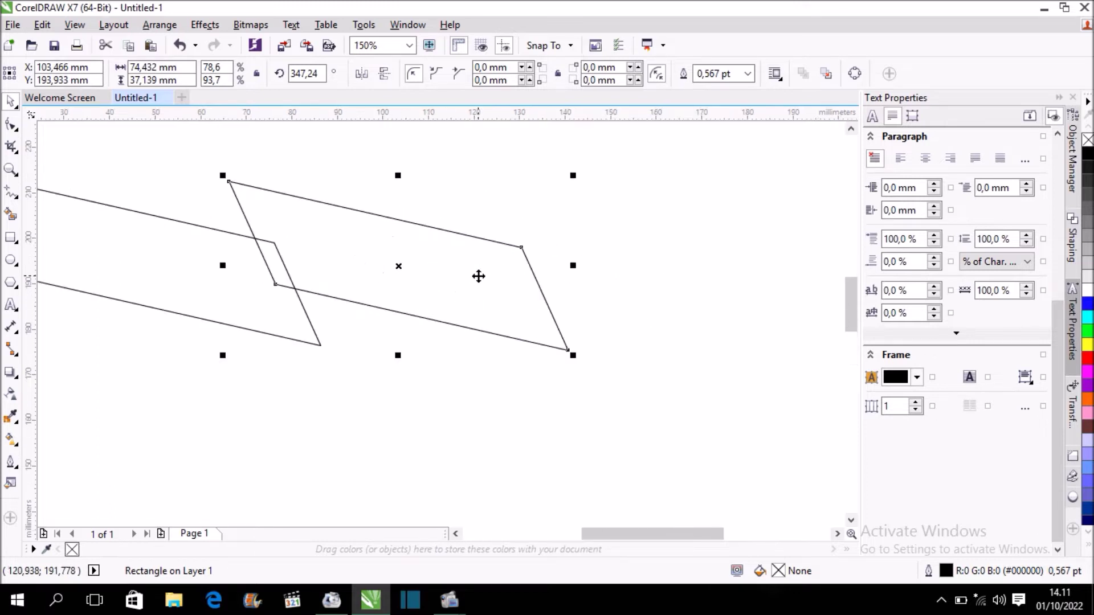
# Step: Nudge the copied parallelogram down by about 4 mm to form a stepped offset with the original
pyautogui.press('Down')
pyautogui.press('Down')
pyautogui.press('Down')
pyautogui.press('Down')
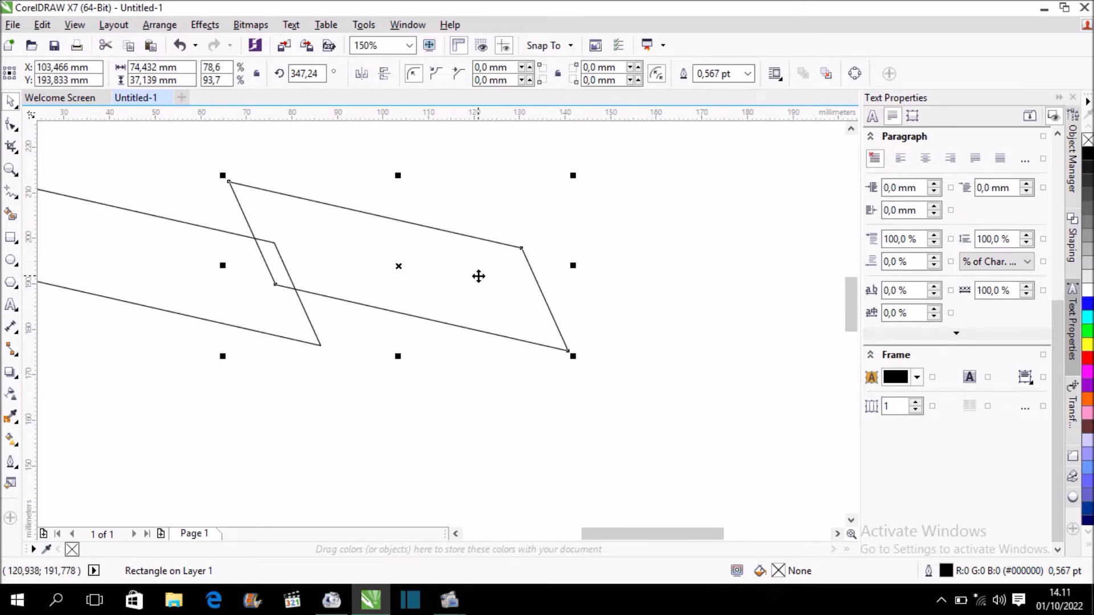
pyautogui.press('Down')
pyautogui.press('Down')
pyautogui.press('Down')
pyautogui.press('Down')
pyautogui.press('Down')
pyautogui.press('Down')
pyautogui.press('Down')
pyautogui.press('Down')
pyautogui.press('Down')
pyautogui.press('Down')
pyautogui.press('Down')
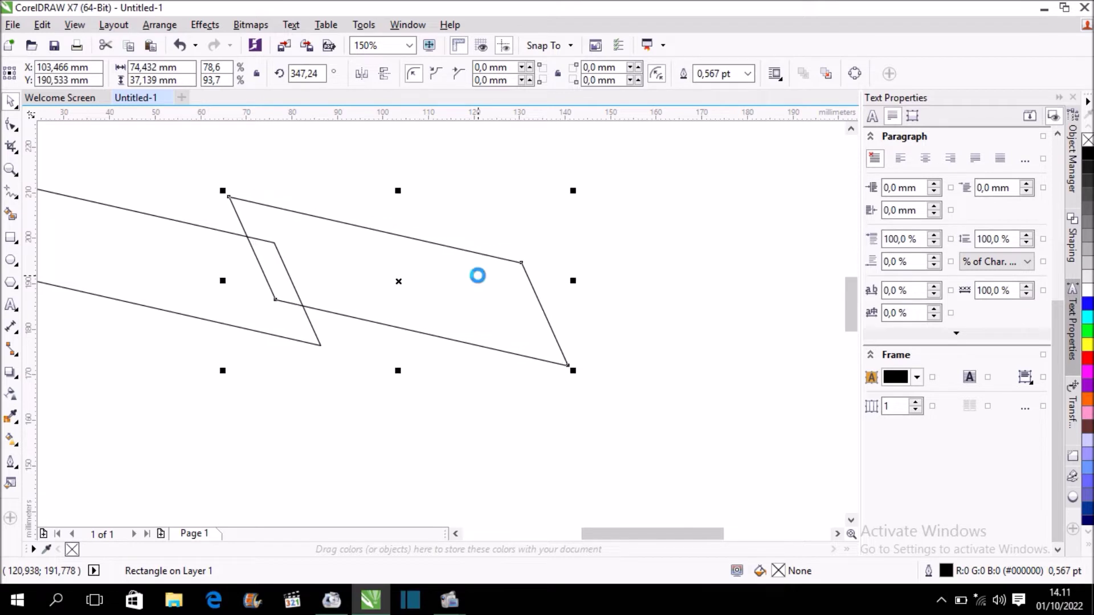
pyautogui.press('Up')
pyautogui.press('Up')
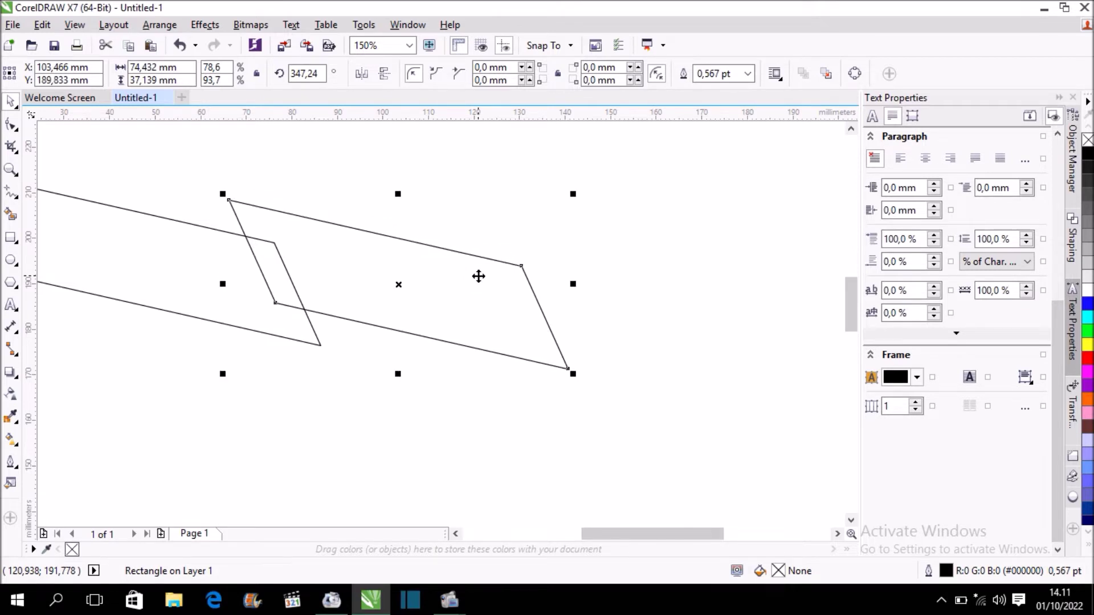
# Step: Weld the two overlapping parallelograms into a single lightning-bolt shape
pyautogui.scroll(-2, 479, 276)
pyautogui.scroll(1, 464, 280)
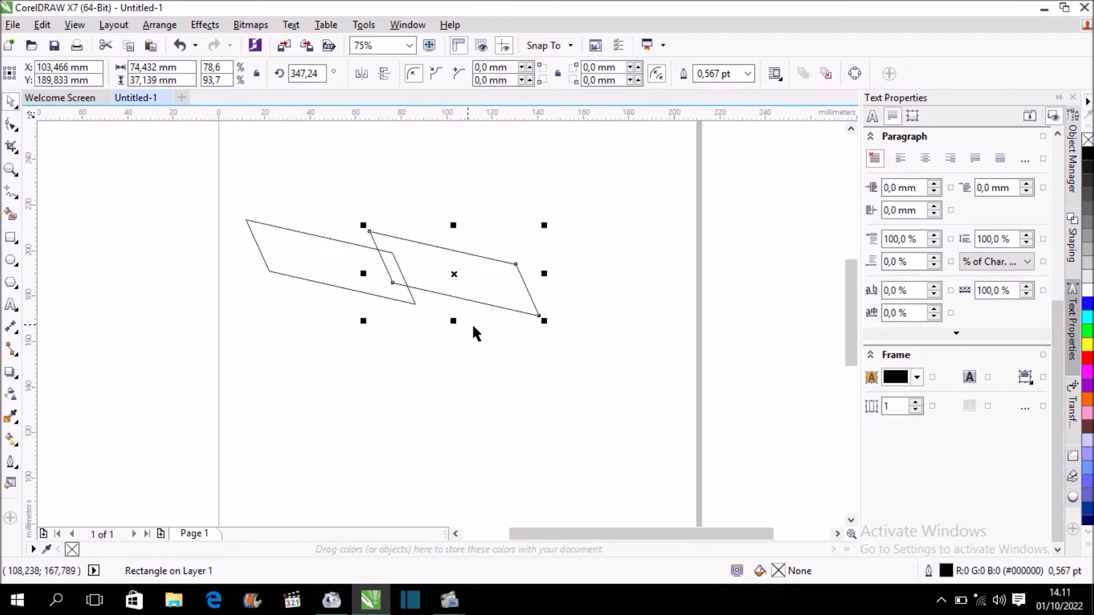
pyautogui.keyDown('shift'); pyautogui.click(296, 238); pyautogui.keyUp('shift')
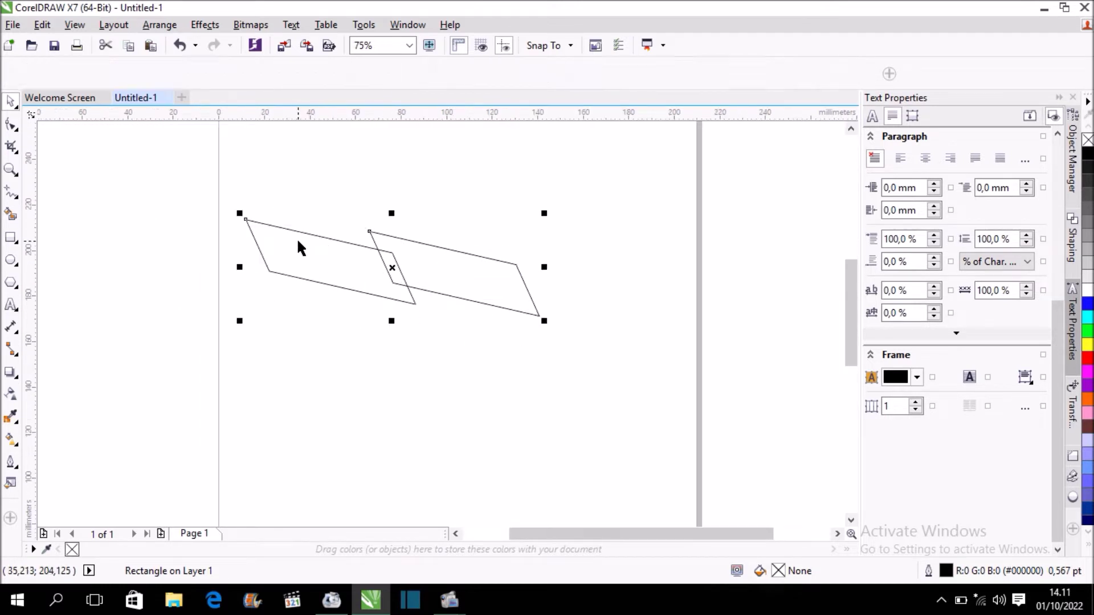
pyautogui.click(443, 72)
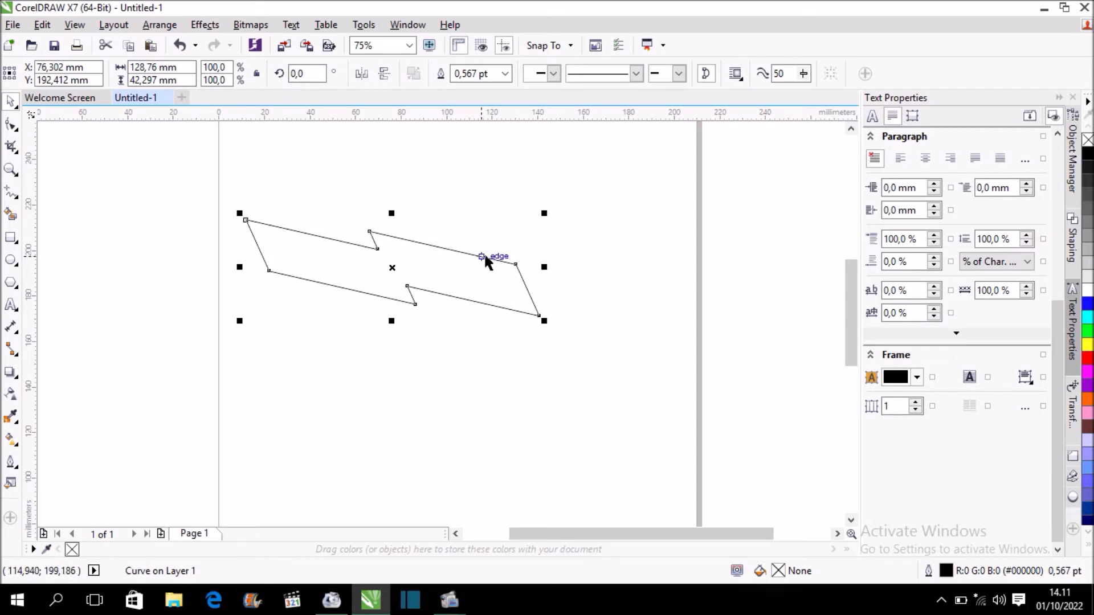
pyautogui.click(531, 220)
# Step: Rotate the welded bolt shape about 4 degrees clockwise and scale it down to roughly half its size
pyautogui.click(398, 268)
pyautogui.click(399, 268)
pyautogui.moveTo(544, 213); pyautogui.dragTo(556, 225)
pyautogui.click(542, 281)
pyautogui.click(525, 320)
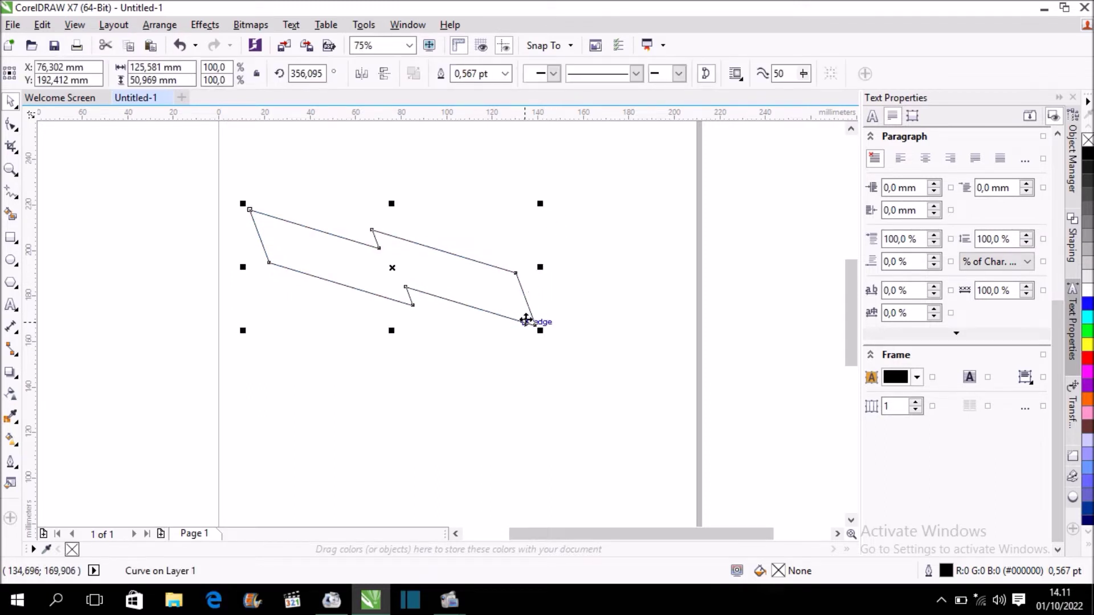
pyautogui.moveTo(540, 329); pyautogui.dragTo(390, 271)
pyautogui.click(354, 194)
# Step: Create a horizontally mirrored copy of the bolt on its right side, meeting the original at the lower inner tip
pyautogui.scroll(3, 342, 206)
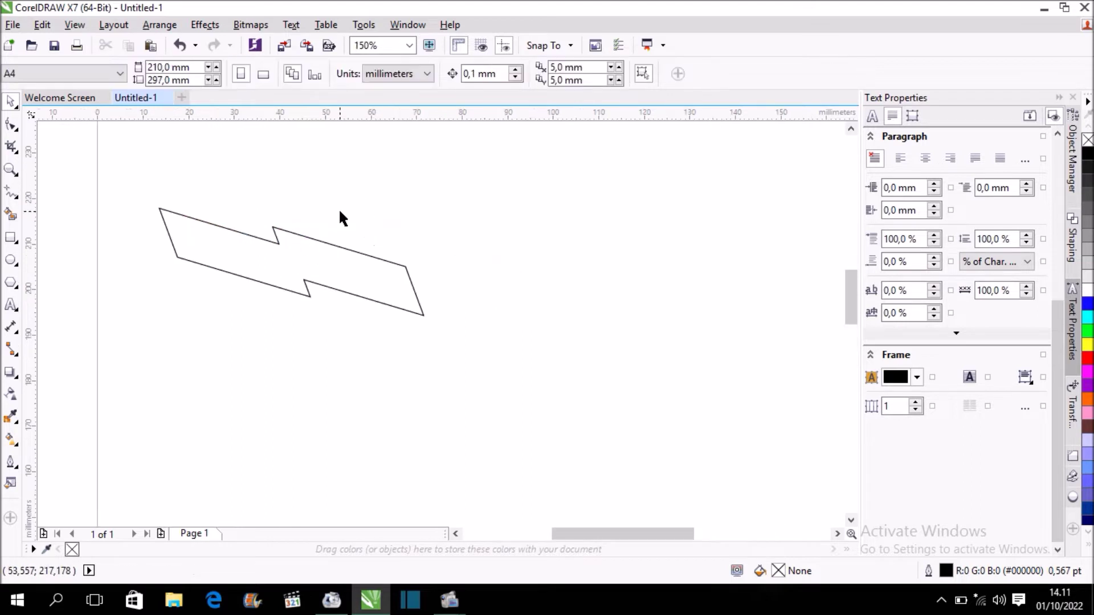
pyautogui.click(335, 243)
pyautogui.moveTo(152, 261); pyautogui.dragTo(488, 250)
pyautogui.click(487, 323)
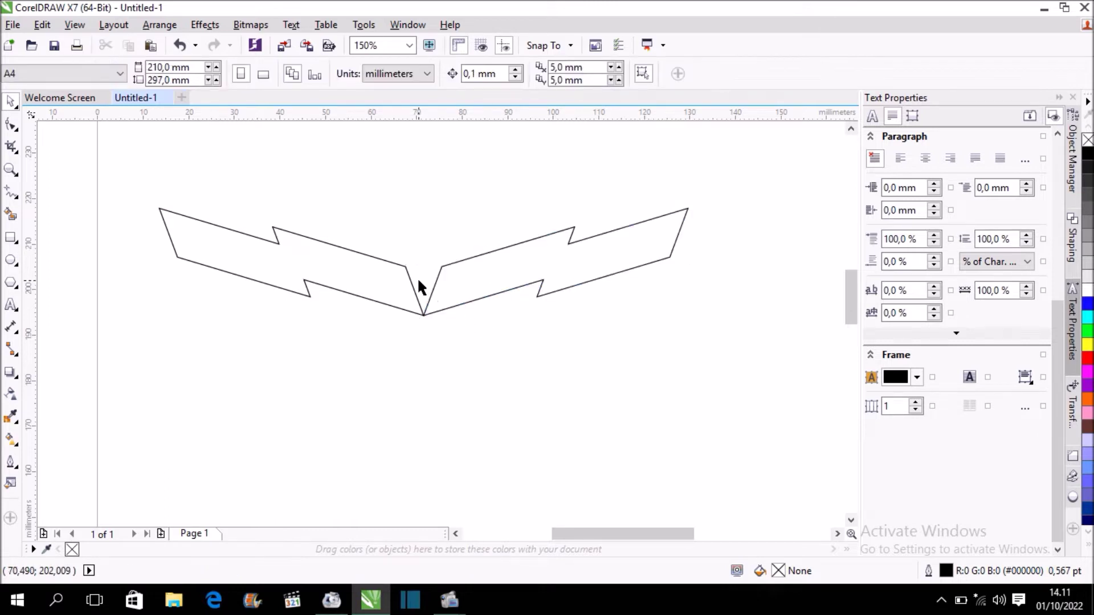
# Step: Draw a straight freehand line about 10.7 mm long that extends the left bolt's upper edge across the central gap
pyautogui.scroll(1, 418, 283)
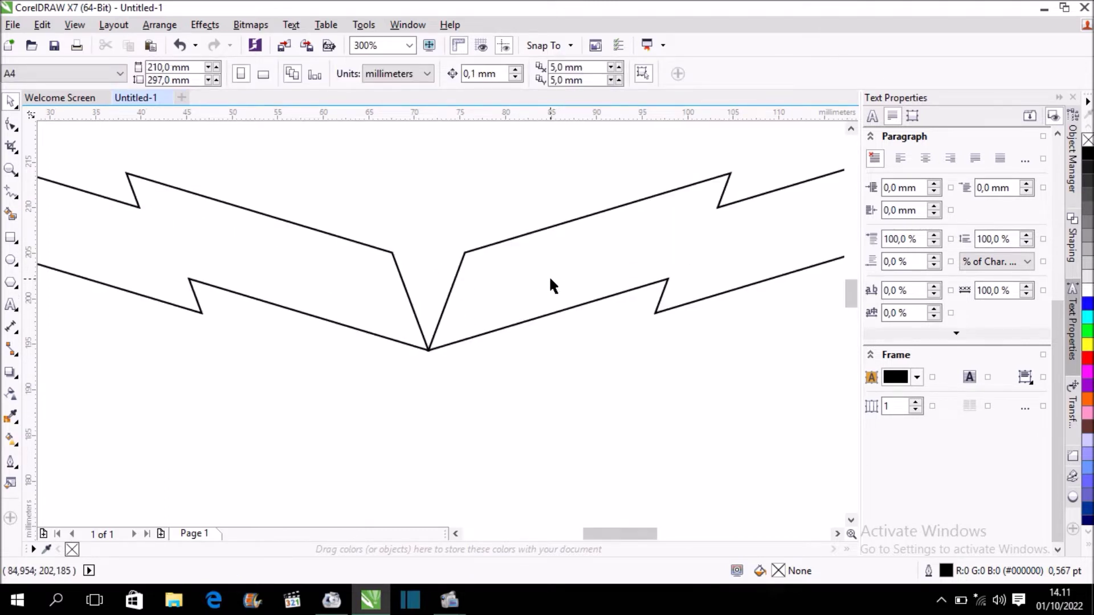
pyautogui.click(11, 192)
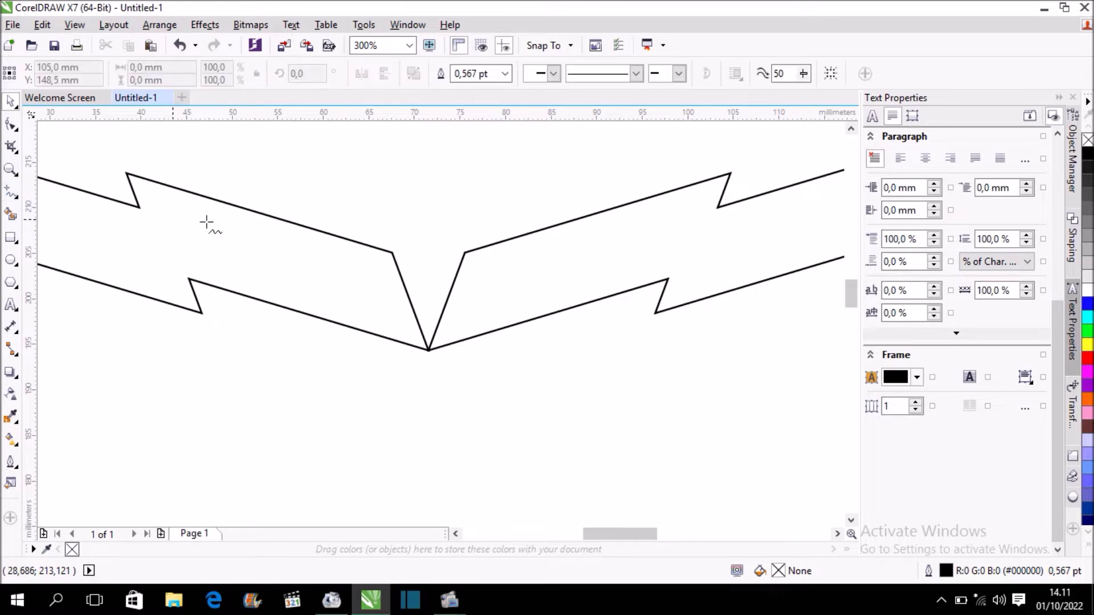
pyautogui.click(384, 250)
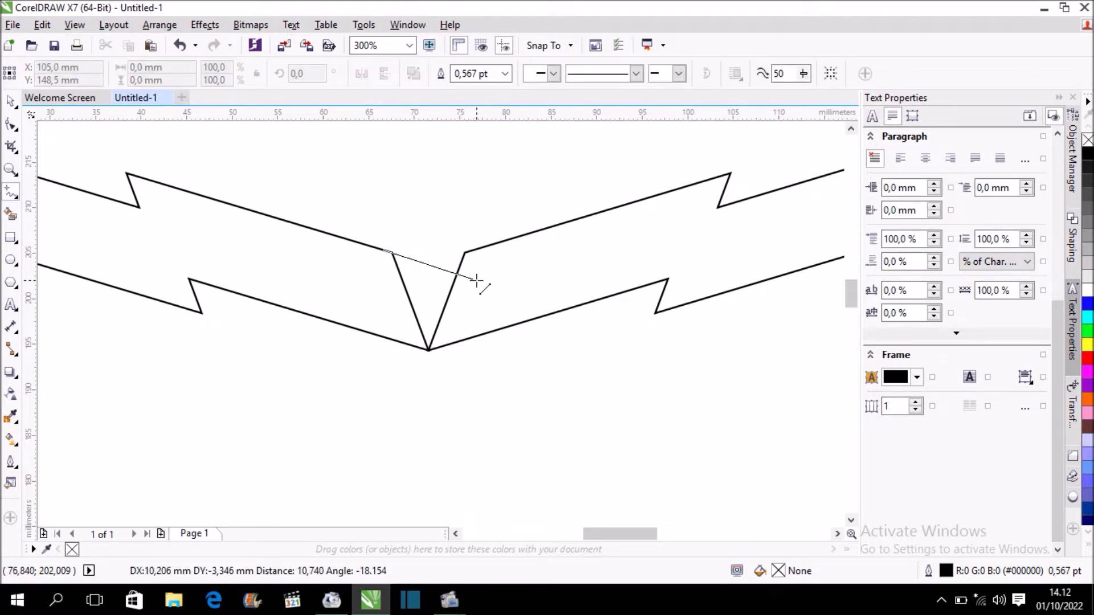
pyautogui.click(477, 280)
pyautogui.scroll(2, 386, 244)
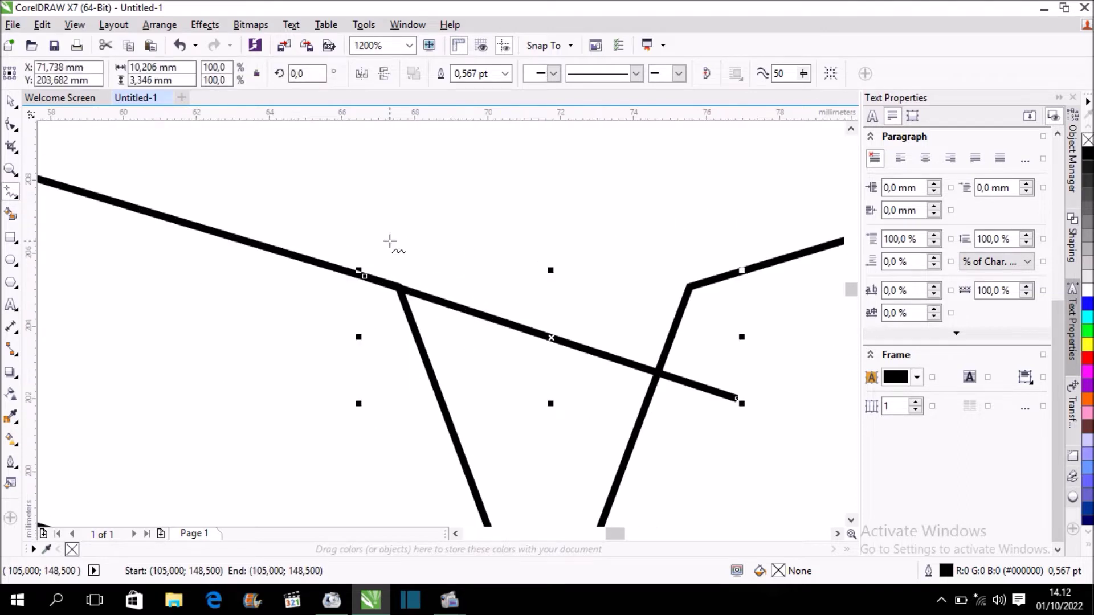
pyautogui.scroll(-1, 389, 242)
pyautogui.press('space')
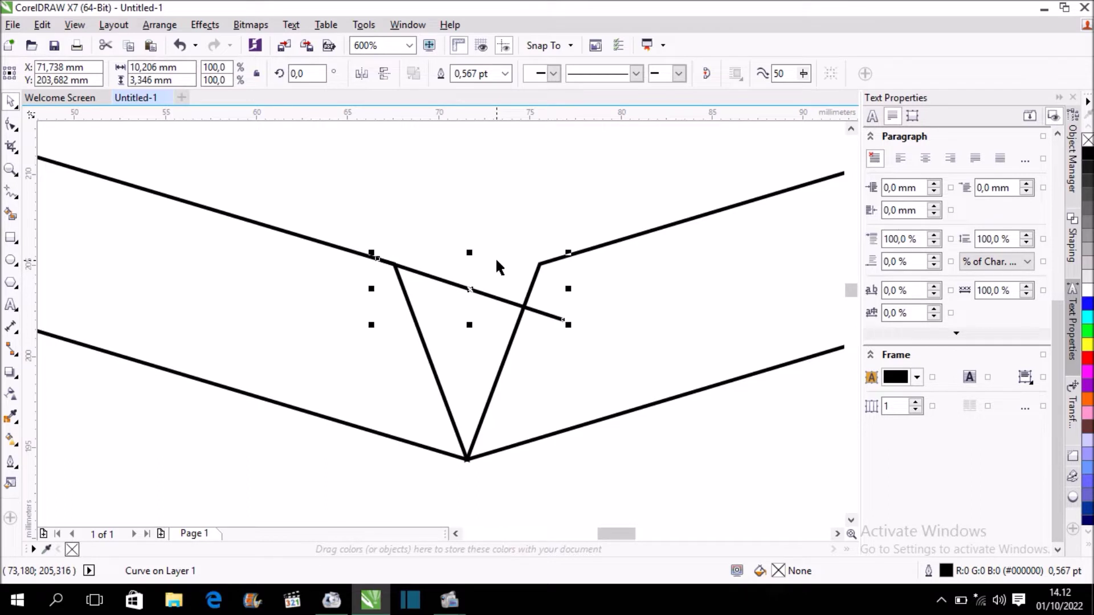
# Step: Duplicate the extension line, mirror it horizontally and move it onto the right bolt's upper edge so the two lines cross
pyautogui.hotkey('ctrl', 'd')
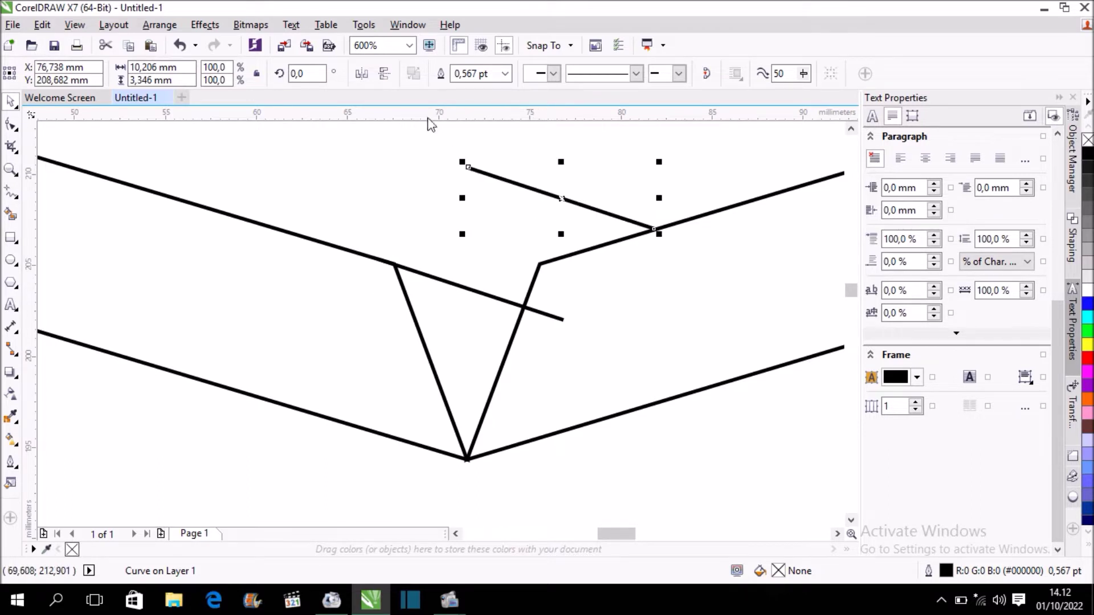
pyautogui.click(363, 73)
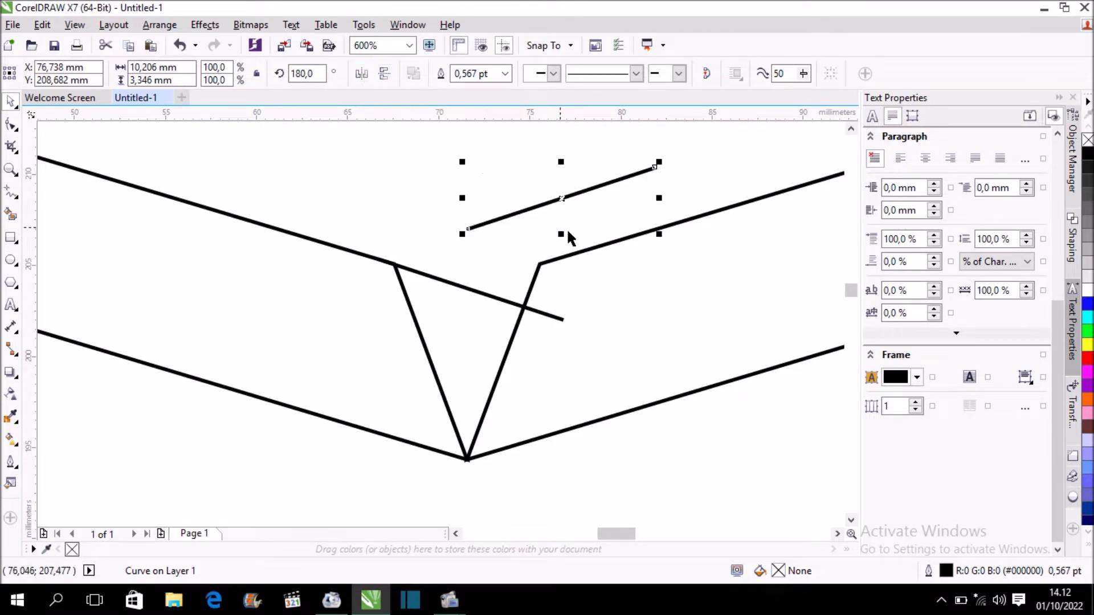
pyautogui.moveTo(565, 203); pyautogui.dragTo(501, 278)
pyautogui.scroll(4, 521, 274)
pyautogui.scroll(-4, 522, 274)
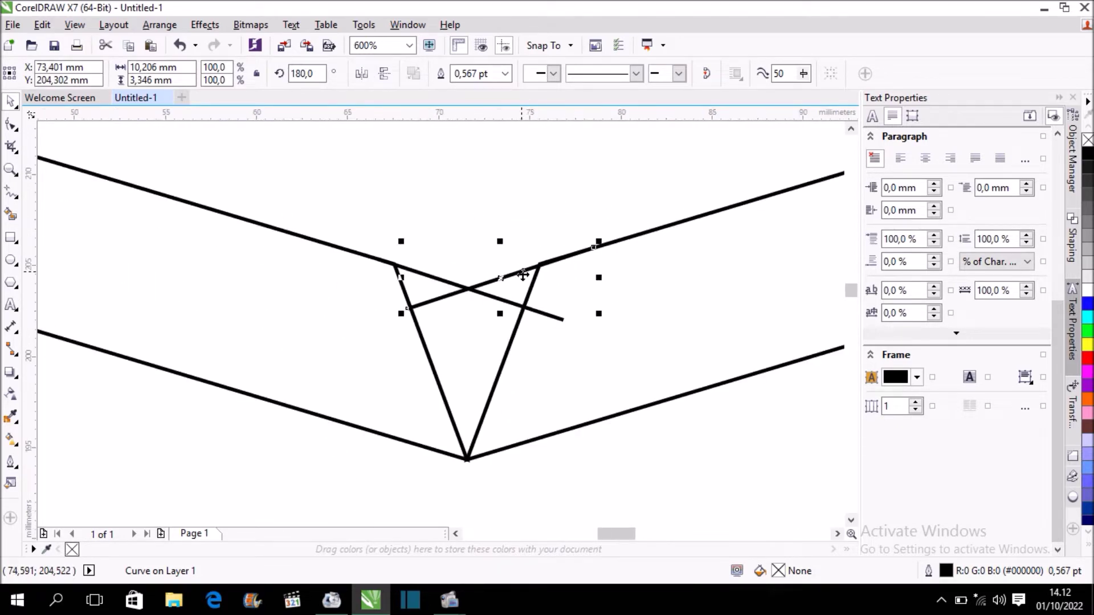
# Step: Nudge the mirrored line left about 0.6 mm and down about 0.2 mm along the right bolt's upper edge
pyautogui.press('Left')
pyautogui.press('Left')
pyautogui.press('Left')
pyautogui.press('Left')
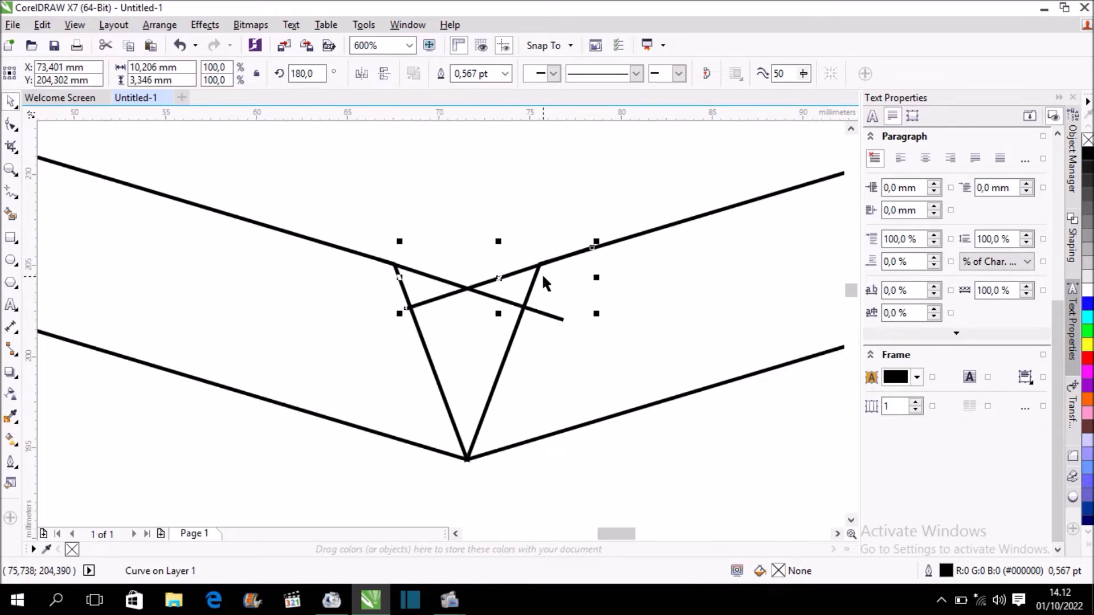
pyautogui.press('Down')
pyautogui.press('Down')
pyautogui.press('Left')
pyautogui.press('Left')
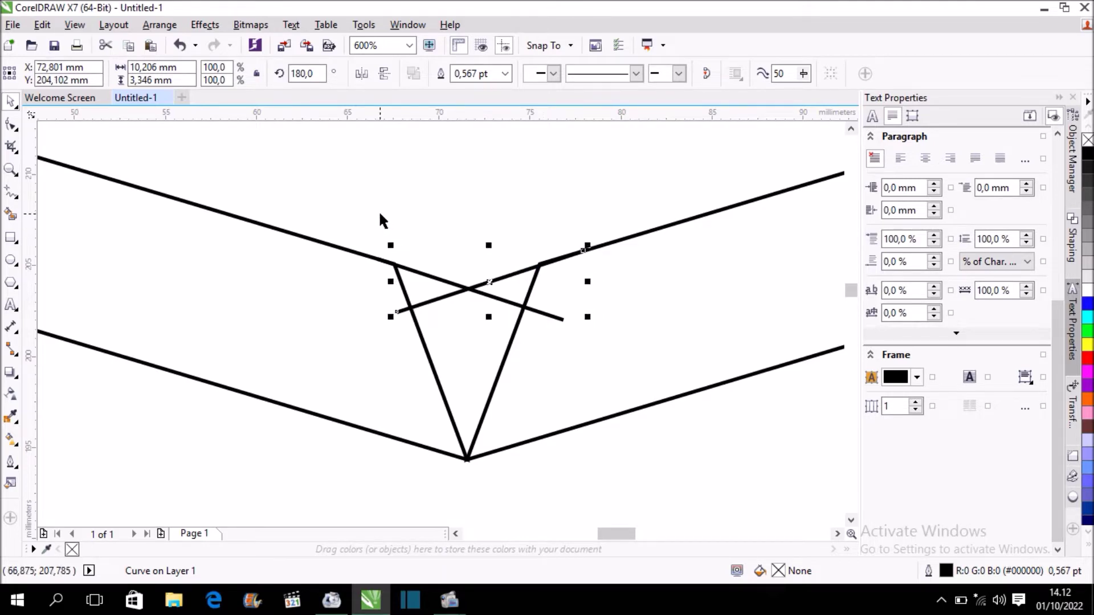
# Step: Smart-fill the large wedge and the two small triangles enclosed in the central gap with blue
pyautogui.click(10, 214)
pyautogui.click(471, 336)
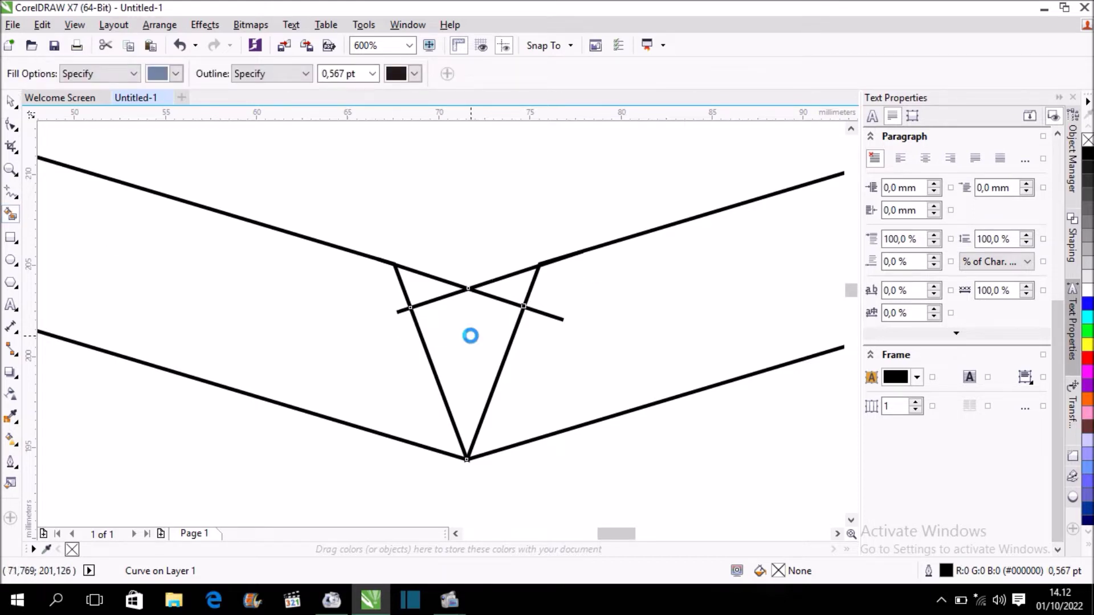
pyautogui.click(427, 288)
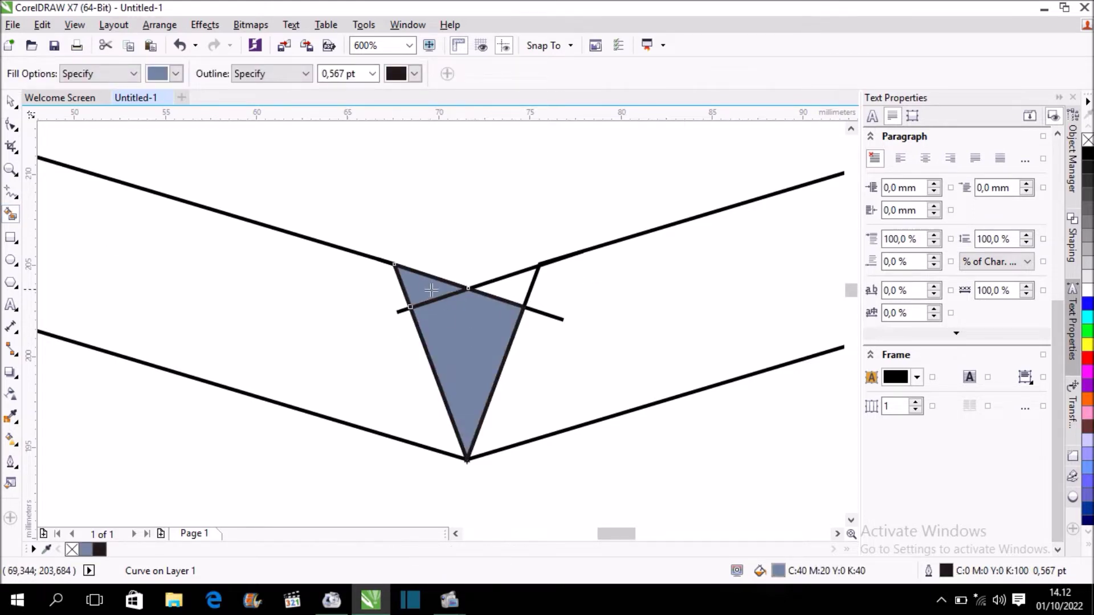
pyautogui.click(519, 285)
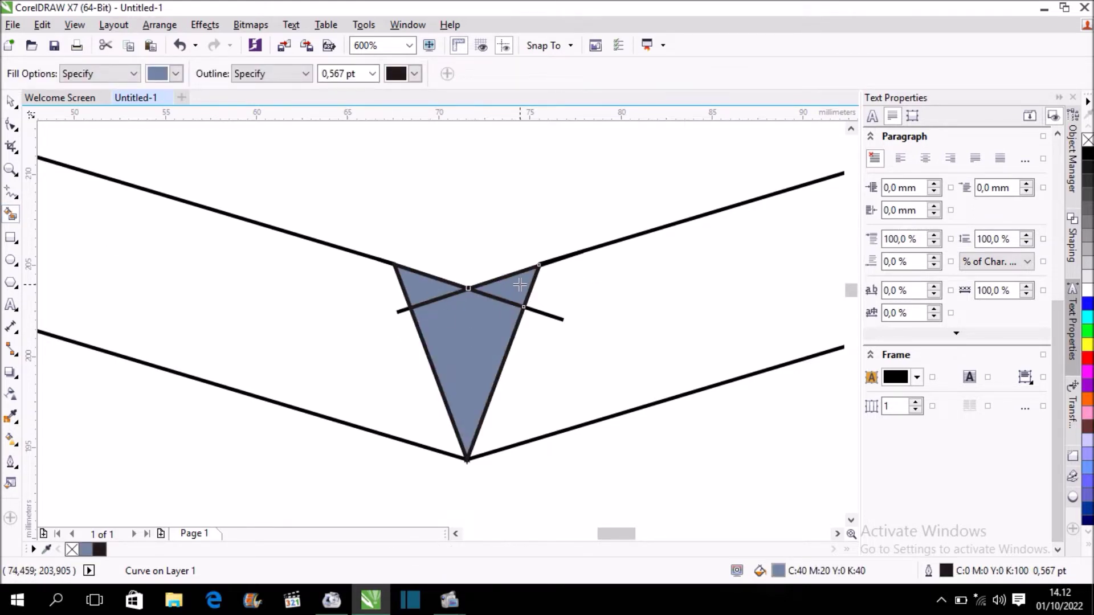
# Step: Delete the two crossing helper lines, leaving the filled pieces in the central gap
pyautogui.click(11, 101)
pyautogui.click(559, 319)
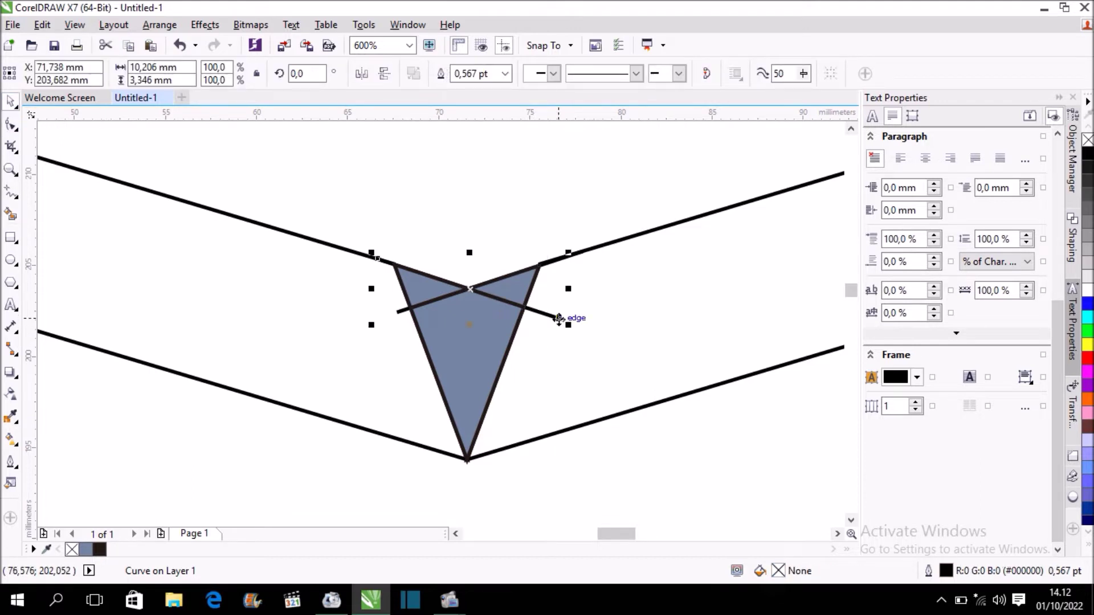
pyautogui.moveTo(559, 319); pyautogui.dragTo(403, 309)
pyautogui.click(402, 311)
# Step: Select the three blue pieces in the central gap and trim the small right one with the other two
pyautogui.click(438, 290)
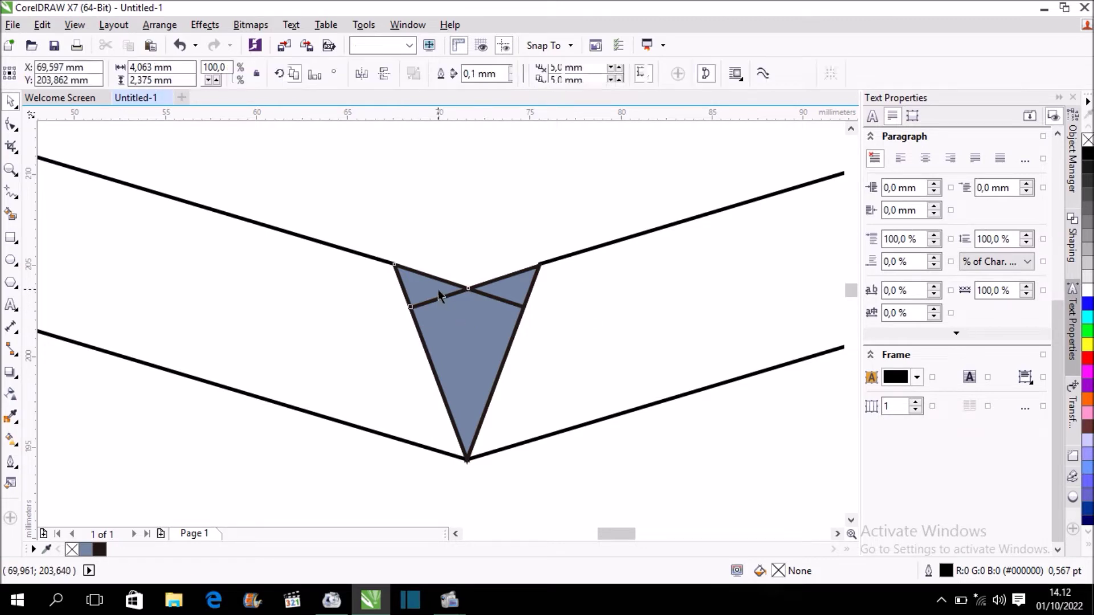
pyautogui.keyDown('shift'); pyautogui.click(467, 329); pyautogui.keyUp('shift')
pyautogui.keyDown('shift'); pyautogui.click(506, 288); pyautogui.keyUp('shift')
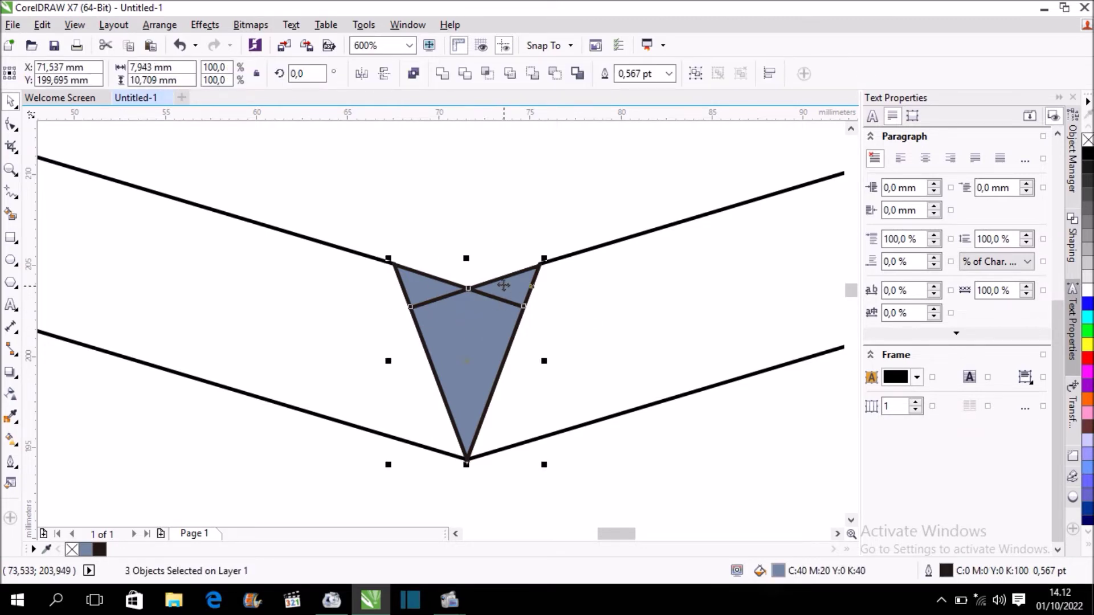
pyautogui.click(474, 78)
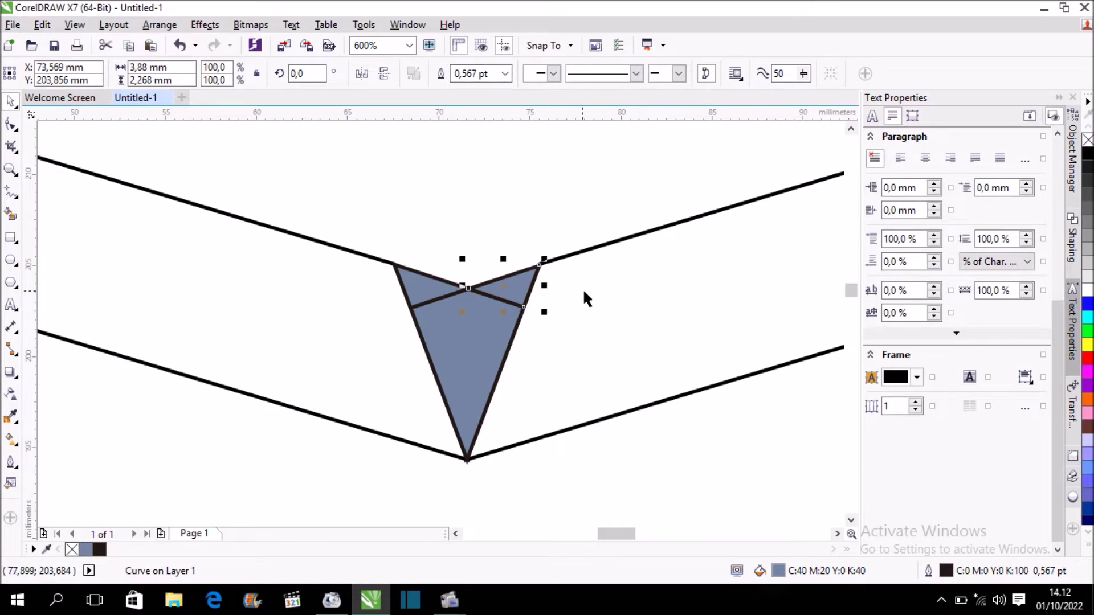
# Step: Weld the small right blue triangle to the right bolt
pyautogui.keyDown('shift'); pyautogui.click(613, 329); pyautogui.keyUp('shift')
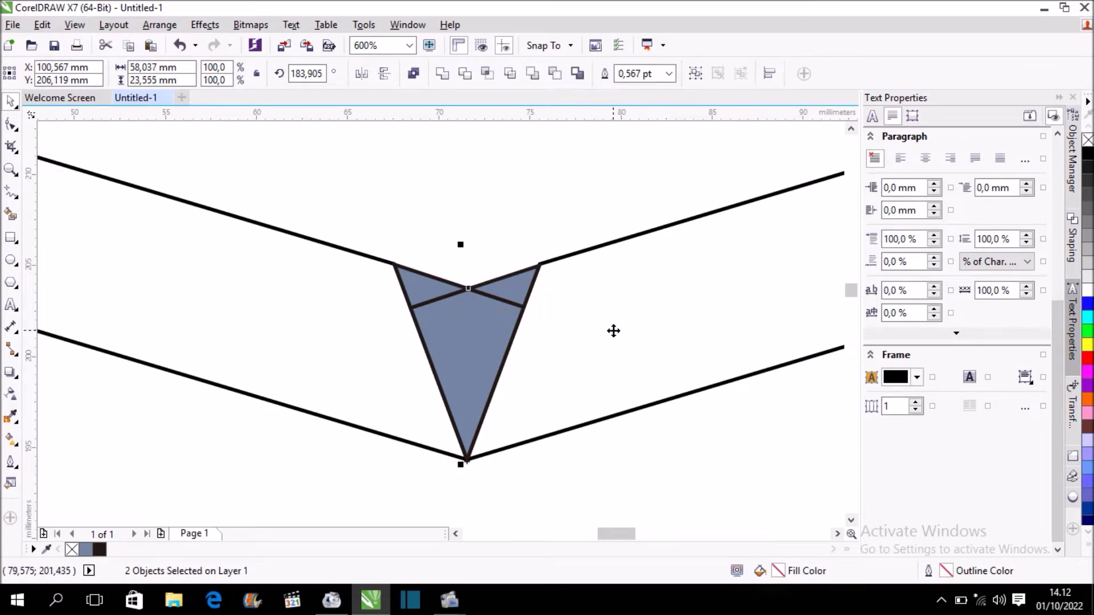
pyautogui.click(442, 77)
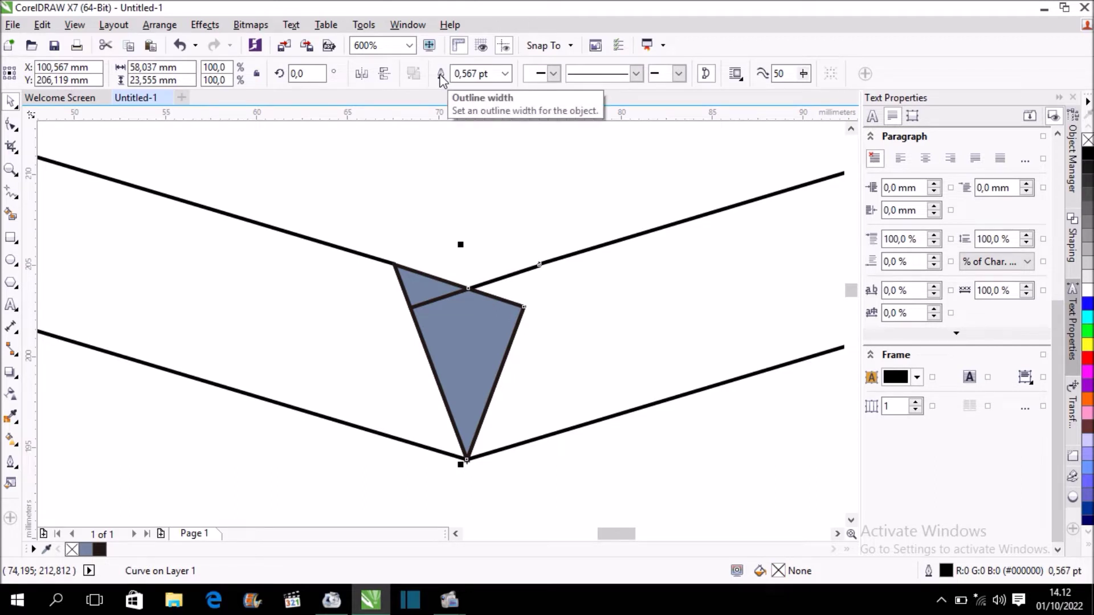
pyautogui.click(460, 225)
# Step: Select the large blue wedge, the small left triangle and the right bolt, and weld them into one shape
pyautogui.click(471, 342)
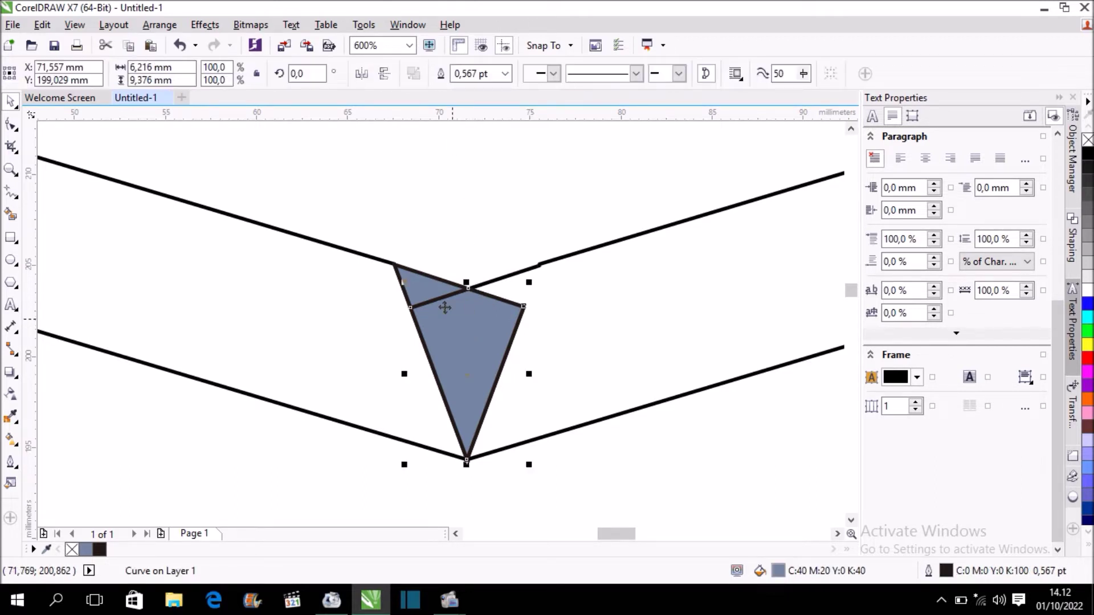
pyautogui.keyDown('shift'); pyautogui.click(425, 278); pyautogui.keyUp('shift')
pyautogui.click(592, 290)
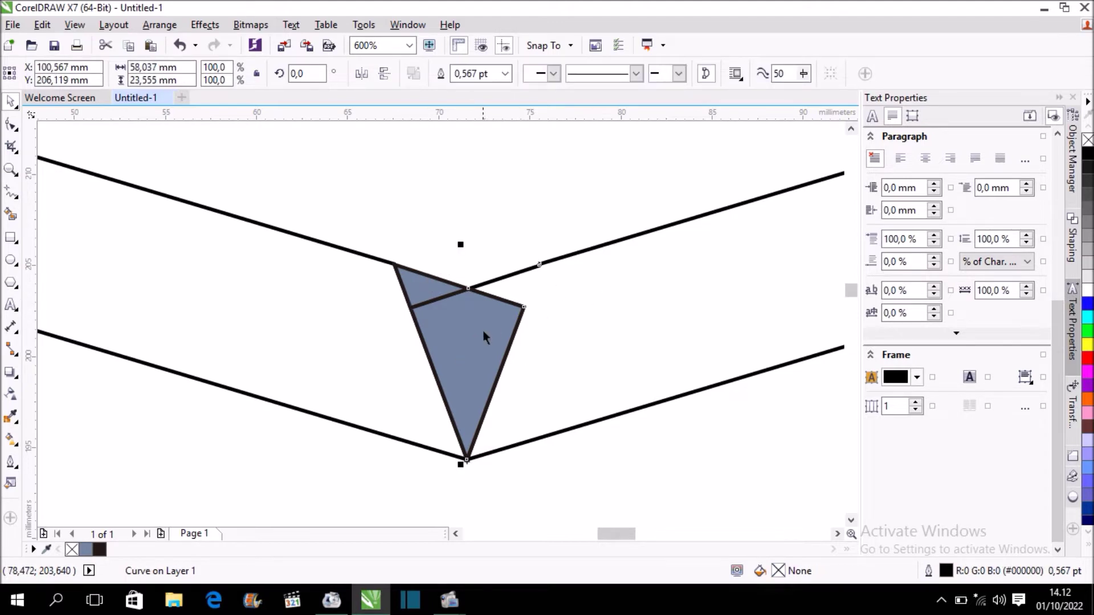
pyautogui.click(459, 317)
pyautogui.keyDown('shift'); pyautogui.click(424, 285); pyautogui.keyUp('shift')
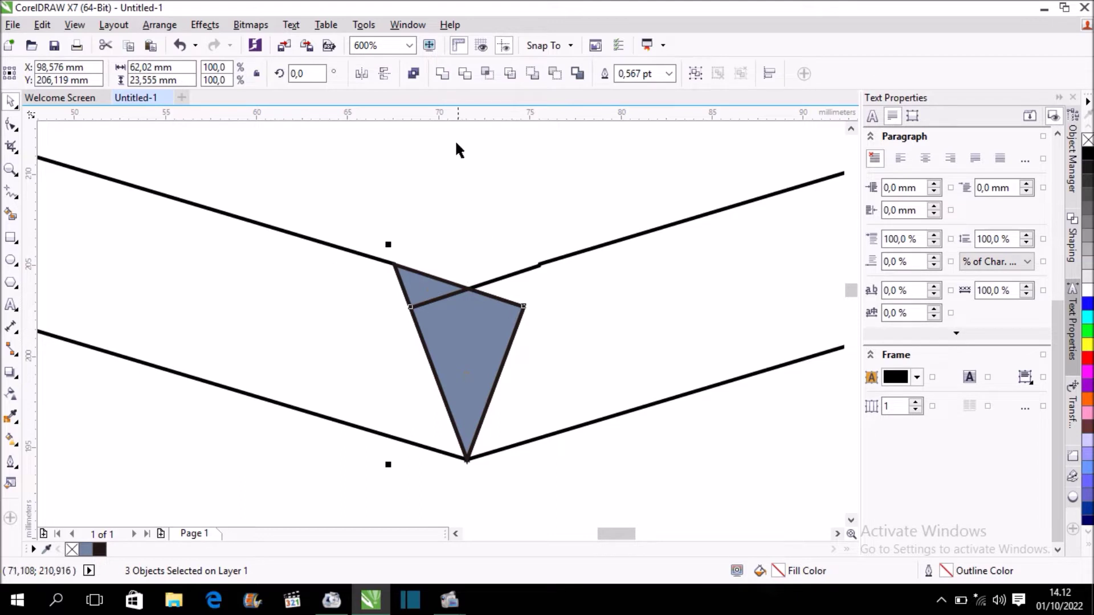
pyautogui.click(444, 74)
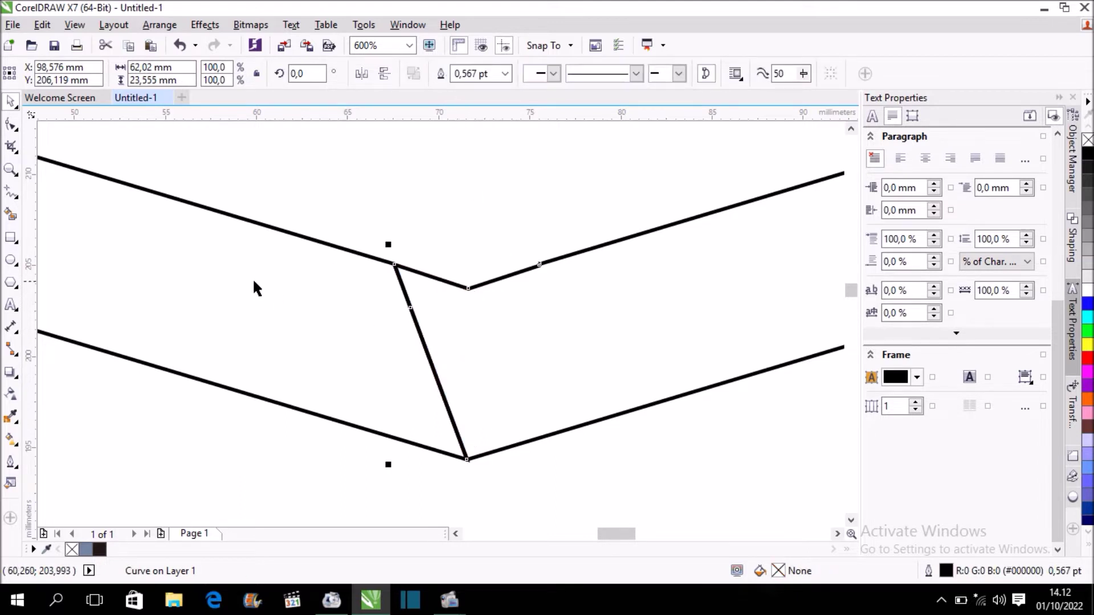
# Step: Weld the left bolt to the merged right half to form one continuous emblem outline
pyautogui.hotkey('ctrl', 'z')
pyautogui.hotkey('ctrl', 'z')
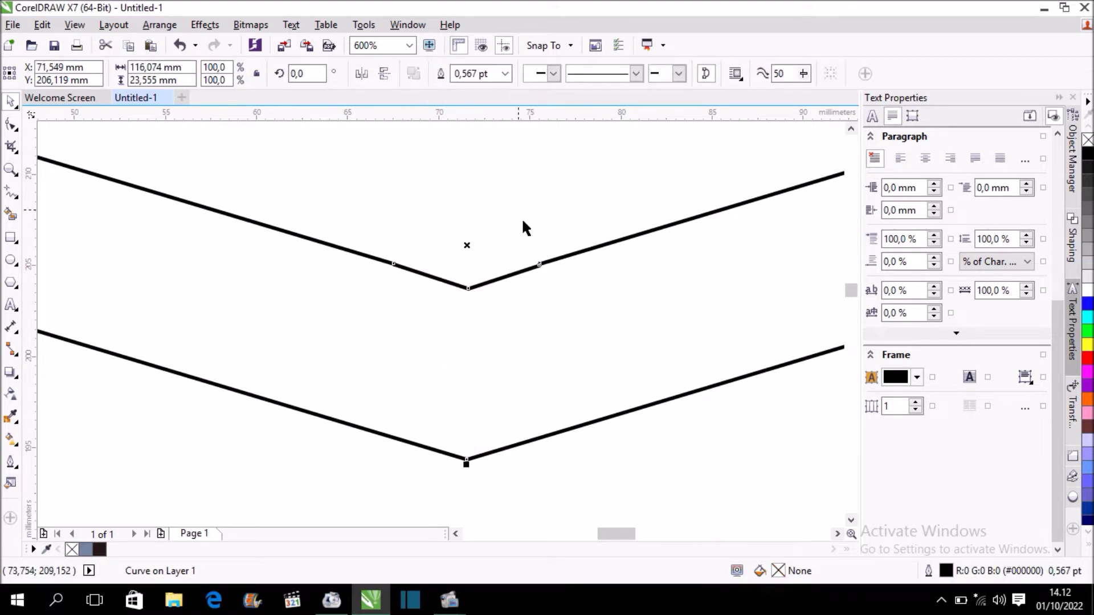
pyautogui.click(556, 246)
# Step: Delete the stray nodes on both upper edges beside the emblem's central notch with the Shape tool
pyautogui.scroll(-2, 556, 246)
pyautogui.scroll(4, 530, 263)
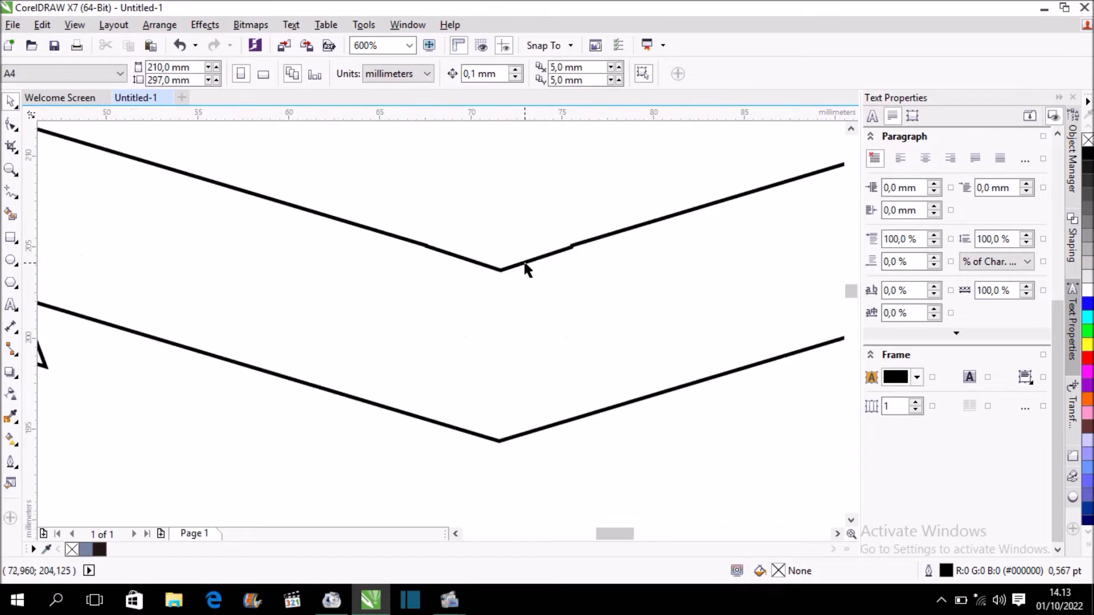
pyautogui.click(509, 266)
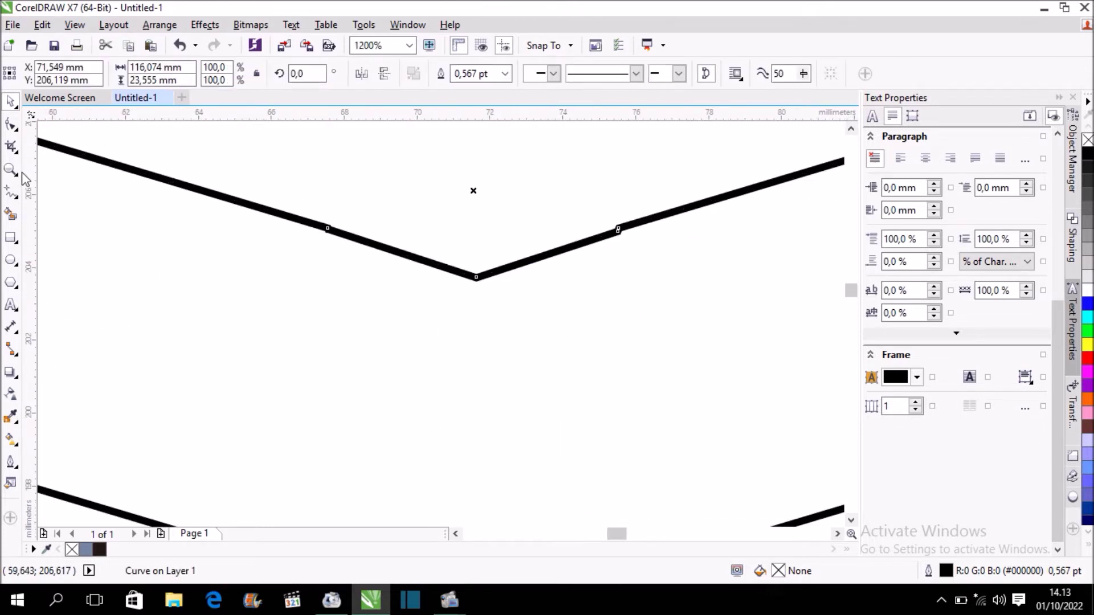
pyautogui.click(9, 129)
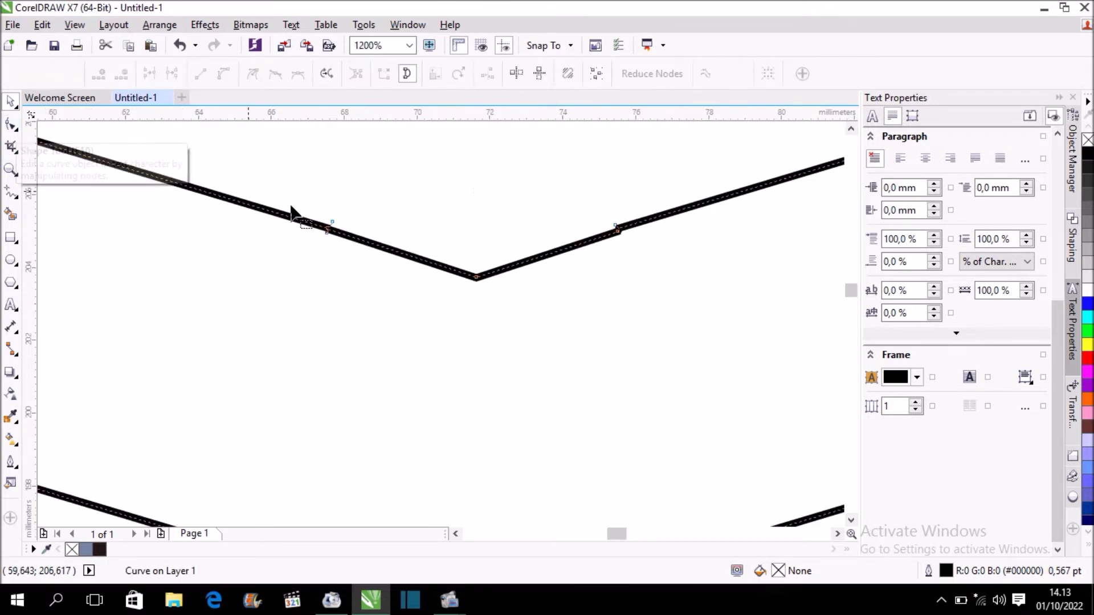
pyautogui.scroll(2, 620, 236)
pyautogui.doubleClick(621, 240)
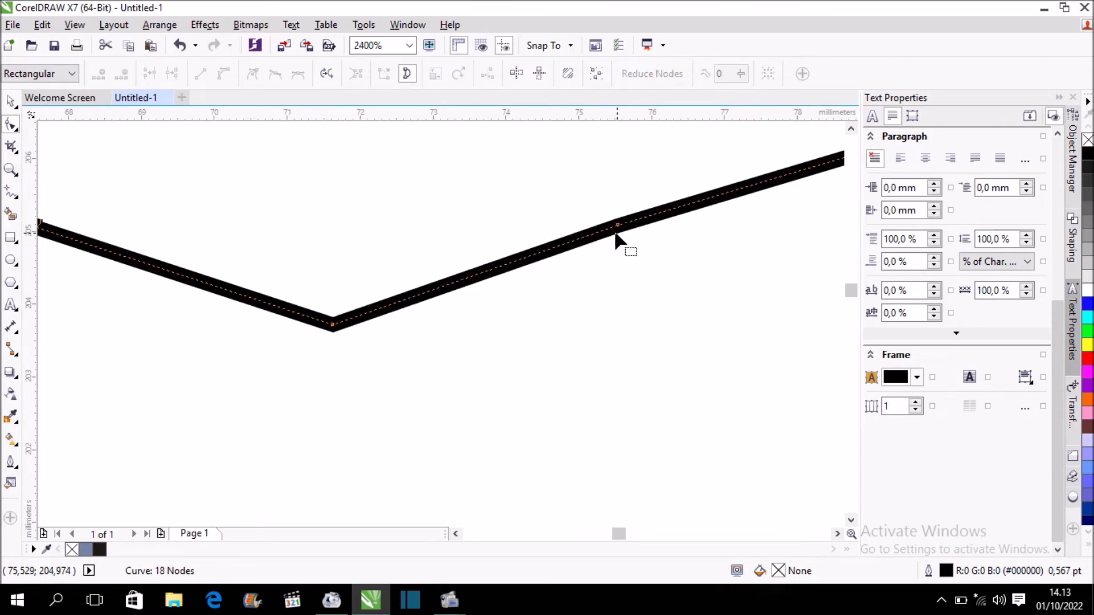
pyautogui.scroll(-2, 613, 244)
pyautogui.doubleClick(614, 232)
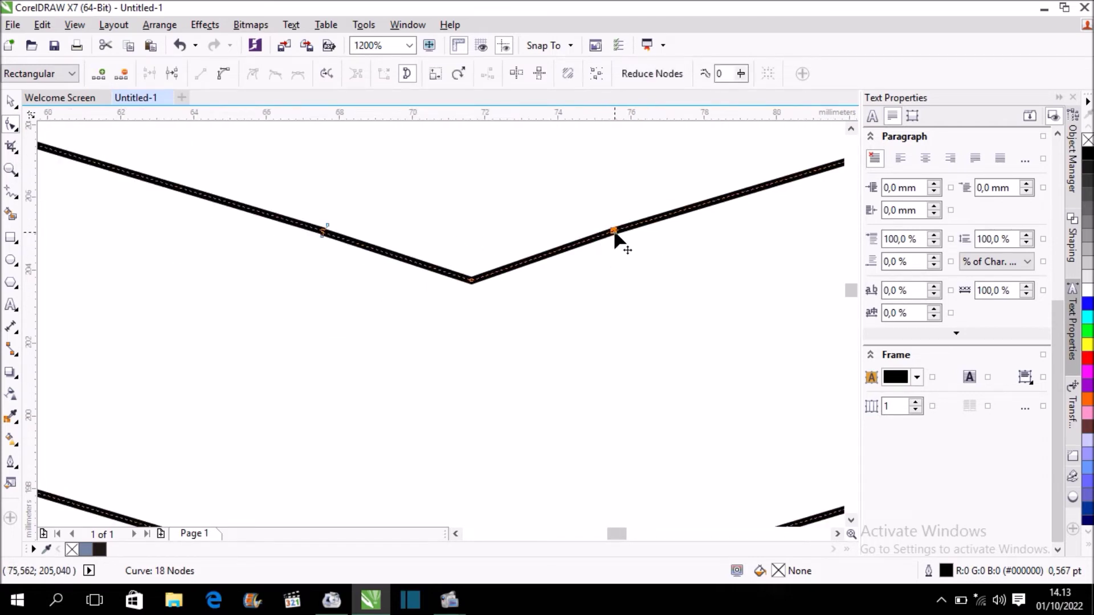
pyautogui.doubleClick(326, 235)
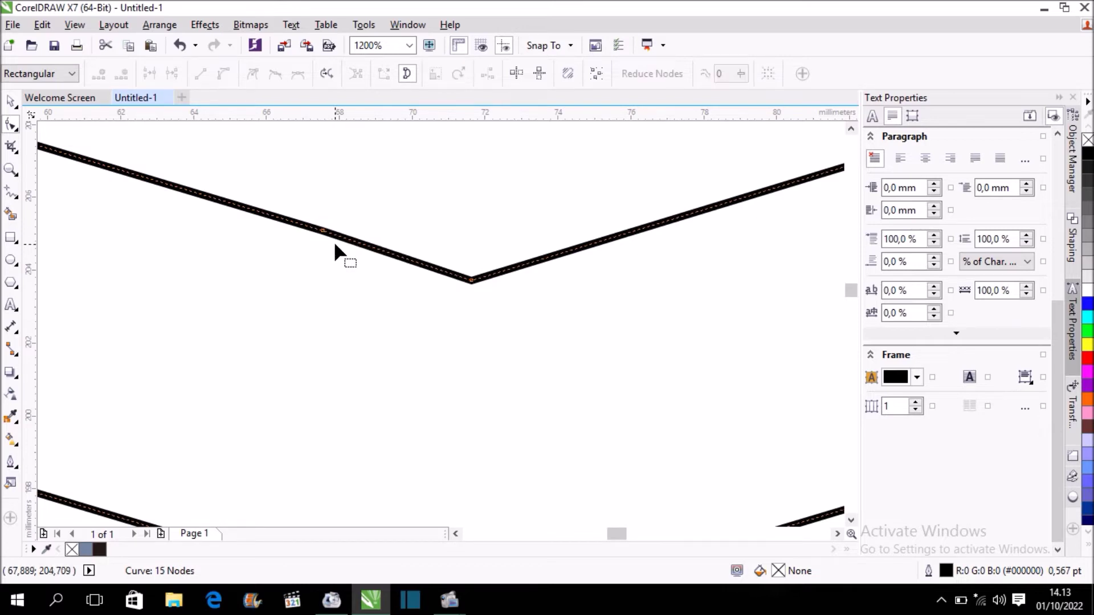
pyautogui.doubleClick(326, 235)
# Step: Fill the whole emblem with pure blue (#0000FF) and remove its outline
pyautogui.scroll(-3, 493, 224)
pyautogui.scroll(2, 501, 254)
pyautogui.scroll(-1, 500, 254)
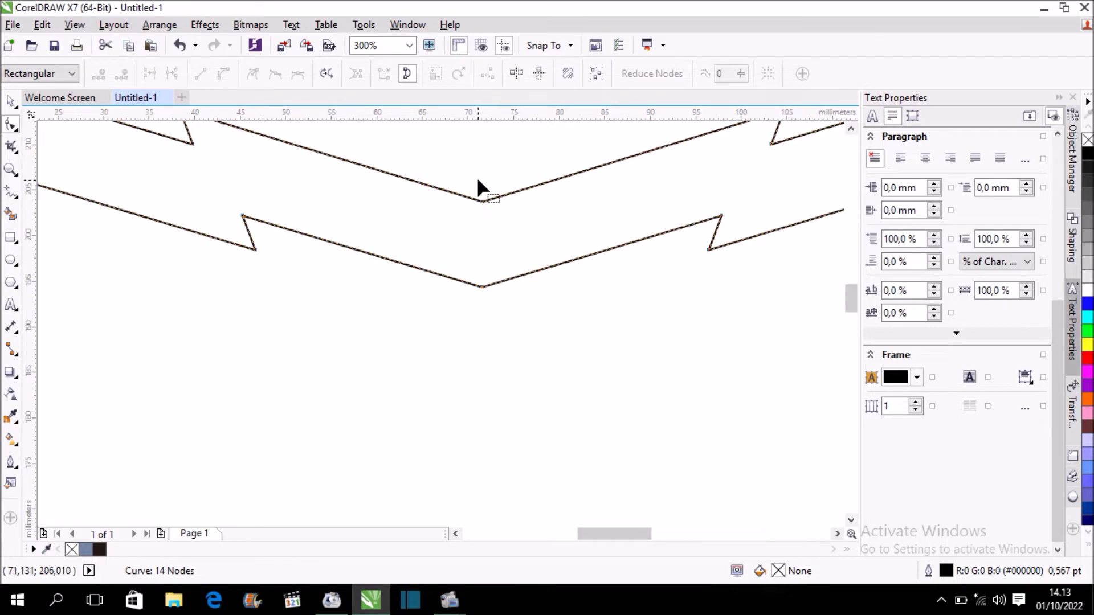
pyautogui.scroll(-1, 441, 183)
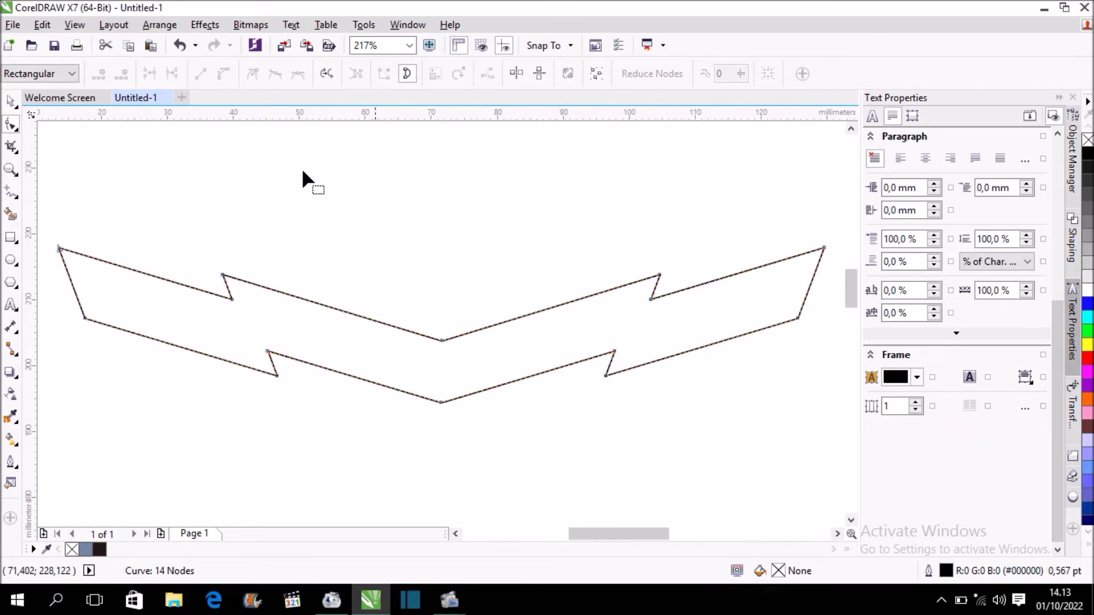
pyautogui.click(11, 105)
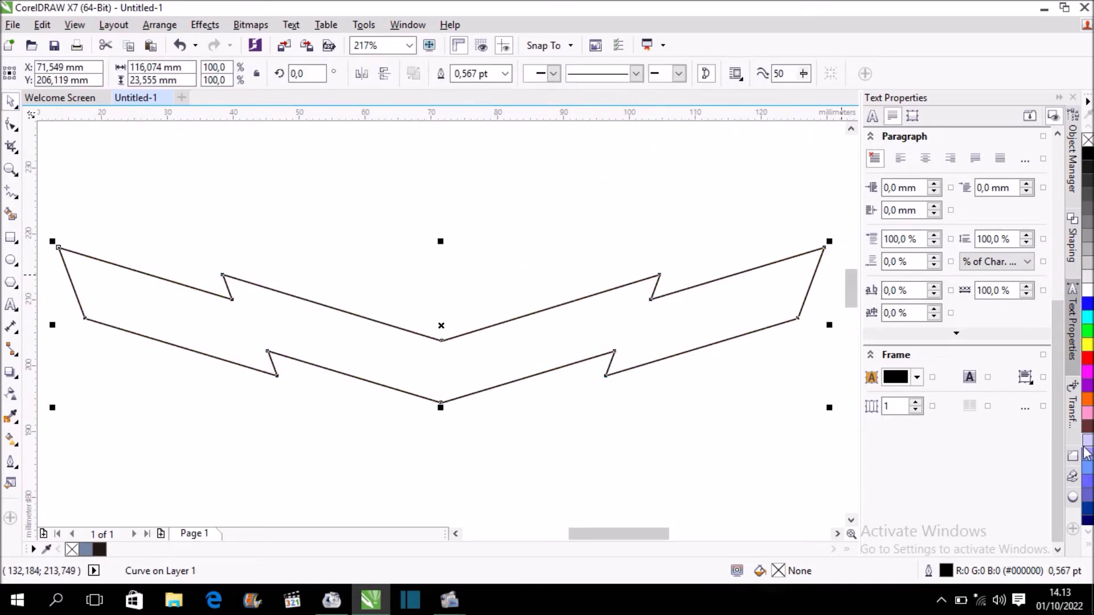
pyautogui.click(1088, 303)
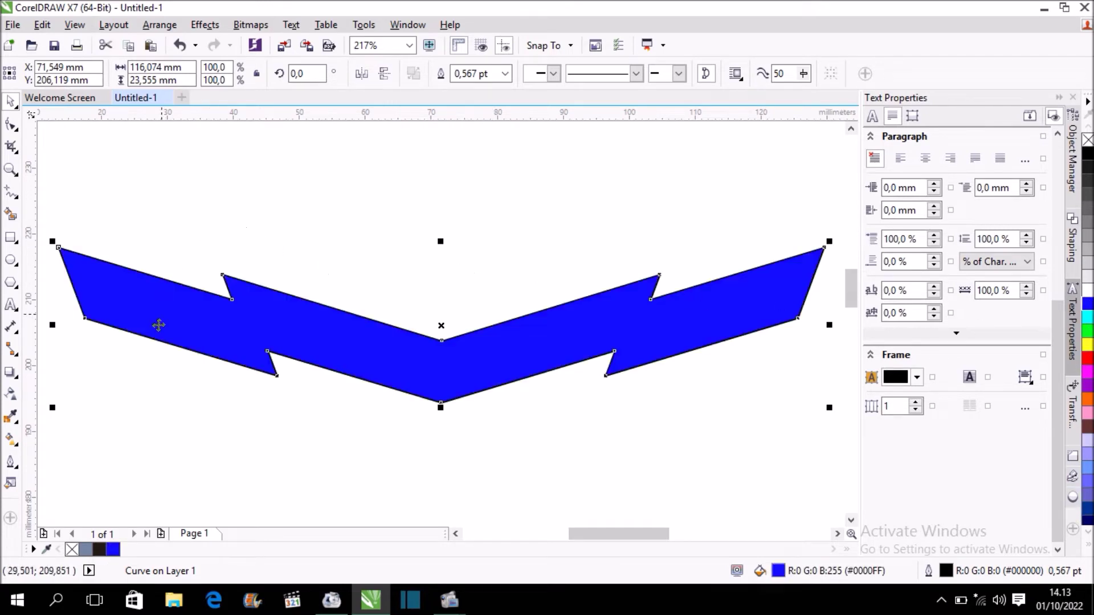
pyautogui.rightClick(74, 551)
pyautogui.click(567, 238)
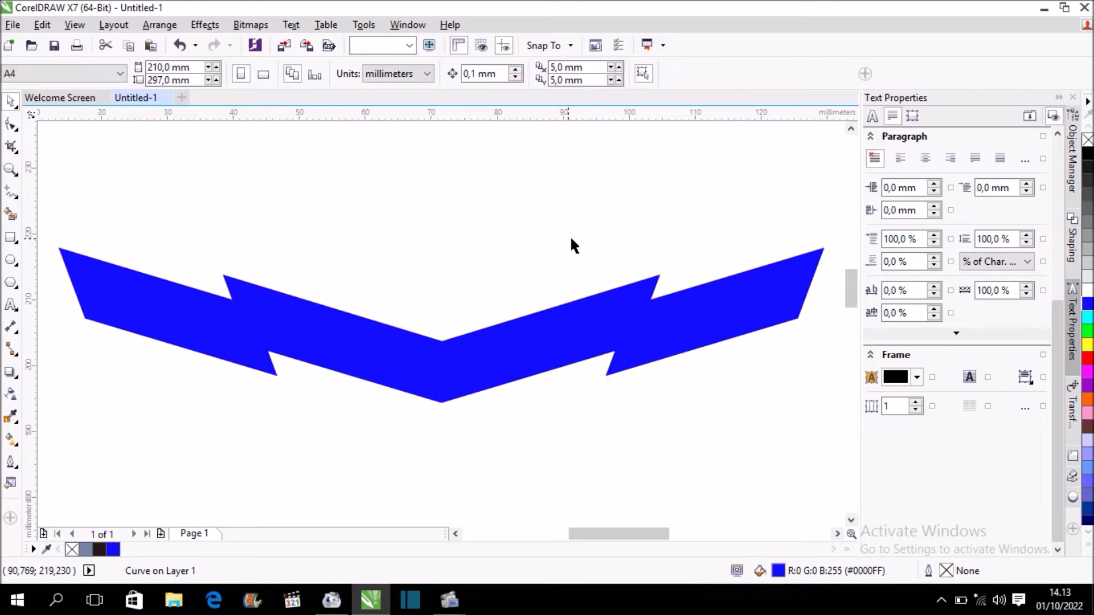
# Step: Enlarge the blue emblem proportionally to about 202 mm wide and 41 mm high, nearly spanning the page
pyautogui.scroll(-2, 587, 239)
pyautogui.scroll(-1, 563, 291)
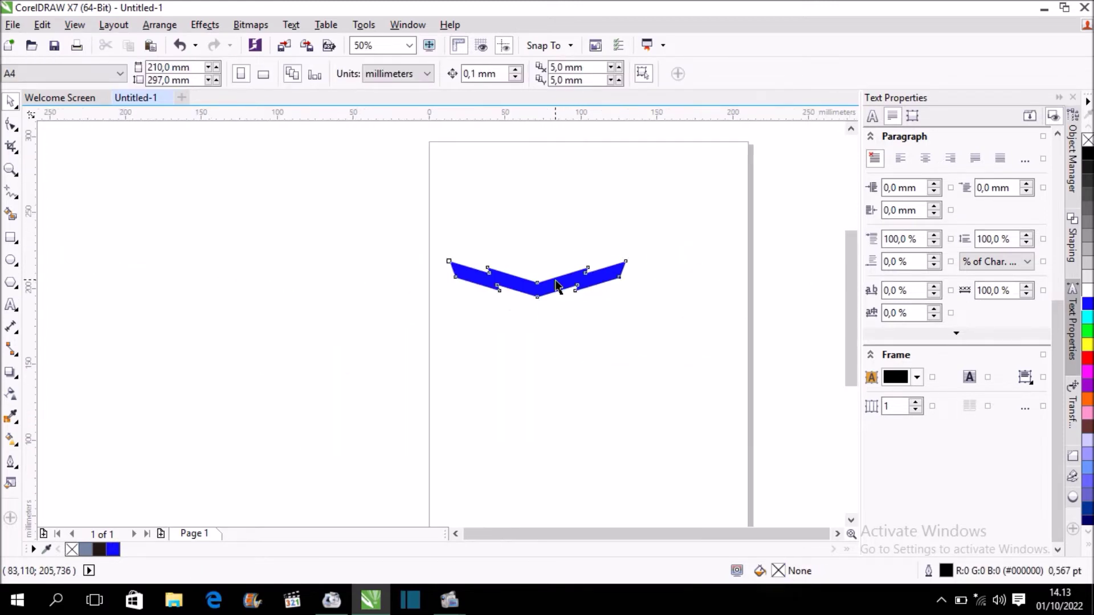
pyautogui.click(558, 287)
pyautogui.moveTo(637, 302); pyautogui.dragTo(743, 326)
pyautogui.moveTo(445, 323); pyautogui.dragTo(425, 329)
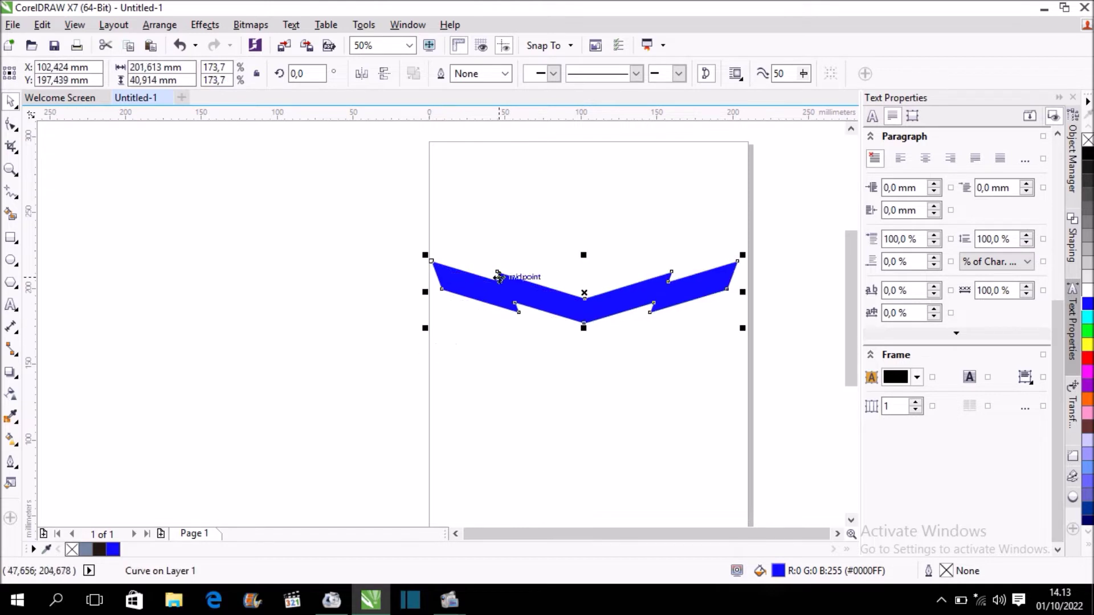
# Step: Enlarge the emblem proportionally to about 215 mm wide and 44 mm high, and nudge it left to the page's left edge
pyautogui.scroll(-1, 550, 303)
pyautogui.scroll(1, 552, 305)
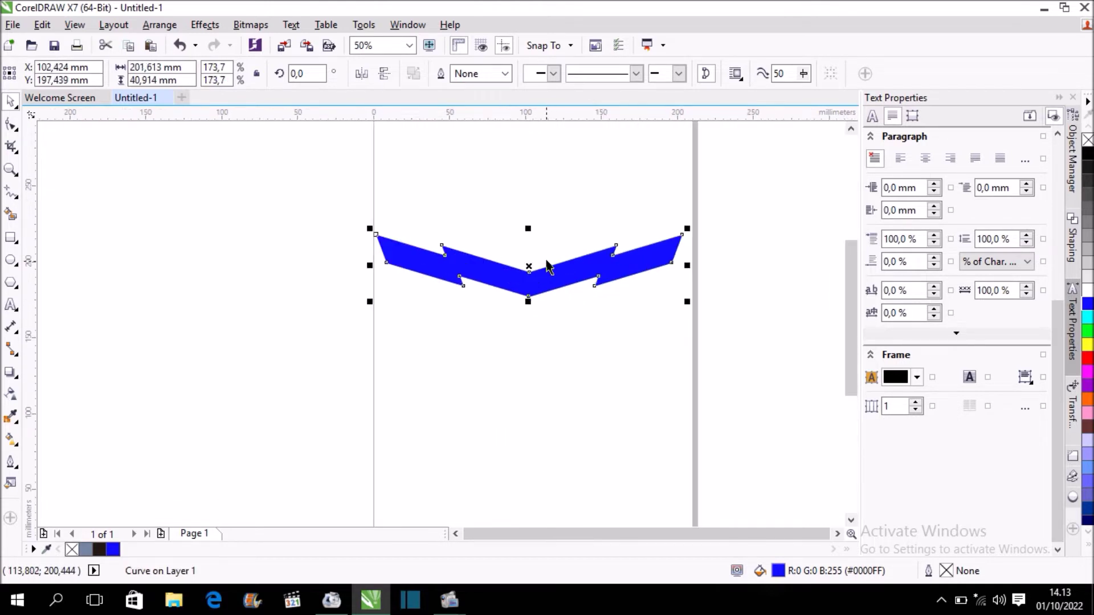
pyautogui.moveTo(687, 300); pyautogui.dragTo(705, 309)
pyautogui.moveTo(538, 271); pyautogui.dragTo(559, 285)
pyautogui.press('Left')
pyautogui.press('Left')
pyautogui.press('Left')
pyautogui.press('Left')
pyautogui.press('Left')
pyautogui.press('Left')
pyautogui.press('Left')
pyautogui.press('Left')
pyautogui.press('Left')
pyautogui.press('Left')
pyautogui.press('Left')
pyautogui.press('Left')
pyautogui.press('Left')
pyautogui.press('Left')
pyautogui.press('Left')
pyautogui.press('Left')
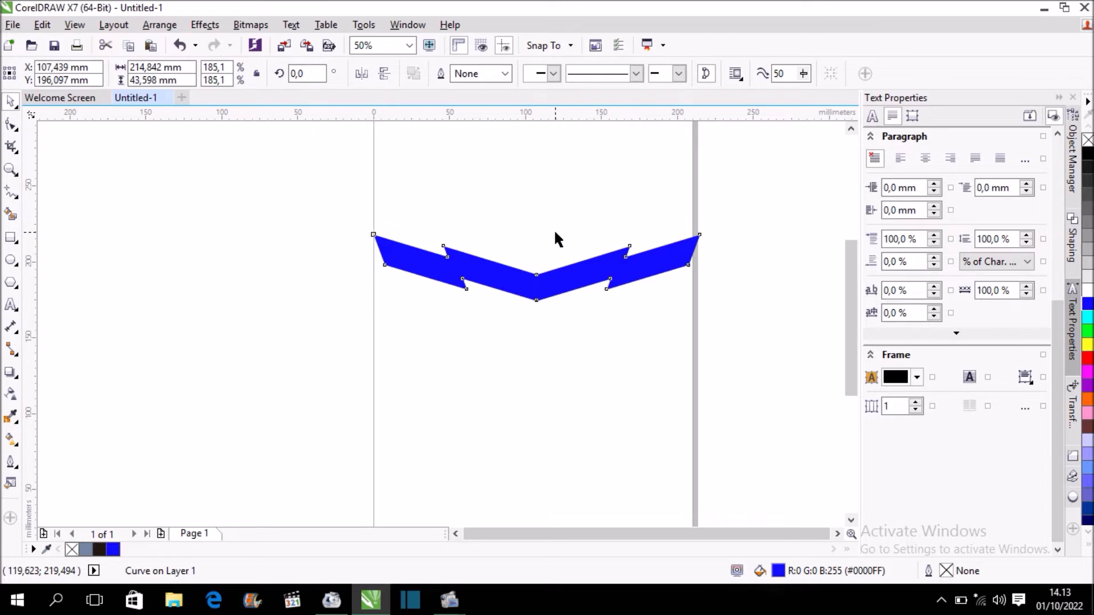
pyautogui.click(555, 232)
# Step: Copy the emblem about 41 mm straight up and repeat the duplication until seven emblems are stacked
pyautogui.moveTo(541, 285); pyautogui.dragTo(541, 217)
pyautogui.rightClick(540, 218)
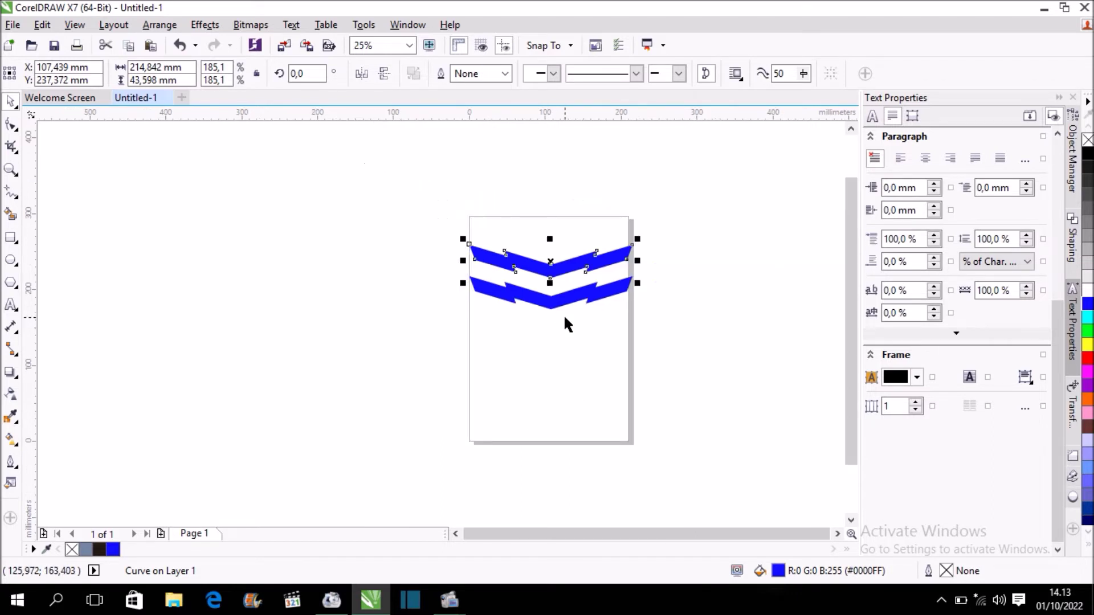
pyautogui.hotkey('ctrl', 'd')
pyautogui.hotkey('ctrl', 'd')
pyautogui.hotkey('ctrl', 'd')
pyautogui.hotkey('ctrl', 'd')
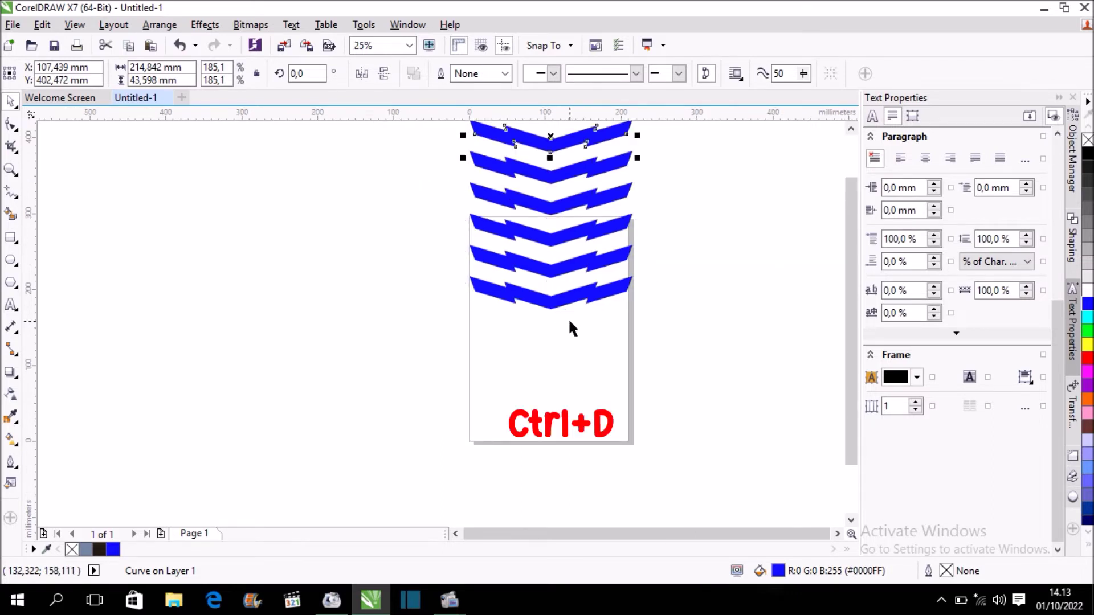
pyautogui.scroll(-2, 570, 328)
pyautogui.scroll(2, 551, 231)
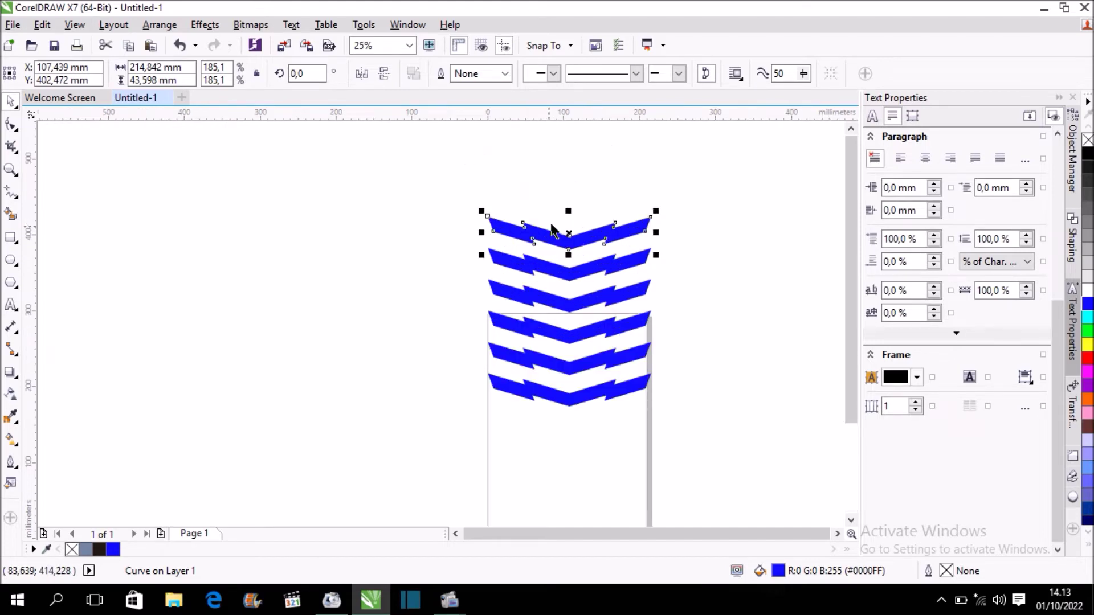
pyautogui.hotkey('ctrl', 'd')
# Step: Group the seven stacked emblems and centre the group on the page
pyautogui.moveTo(439, 162); pyautogui.dragTo(712, 436)
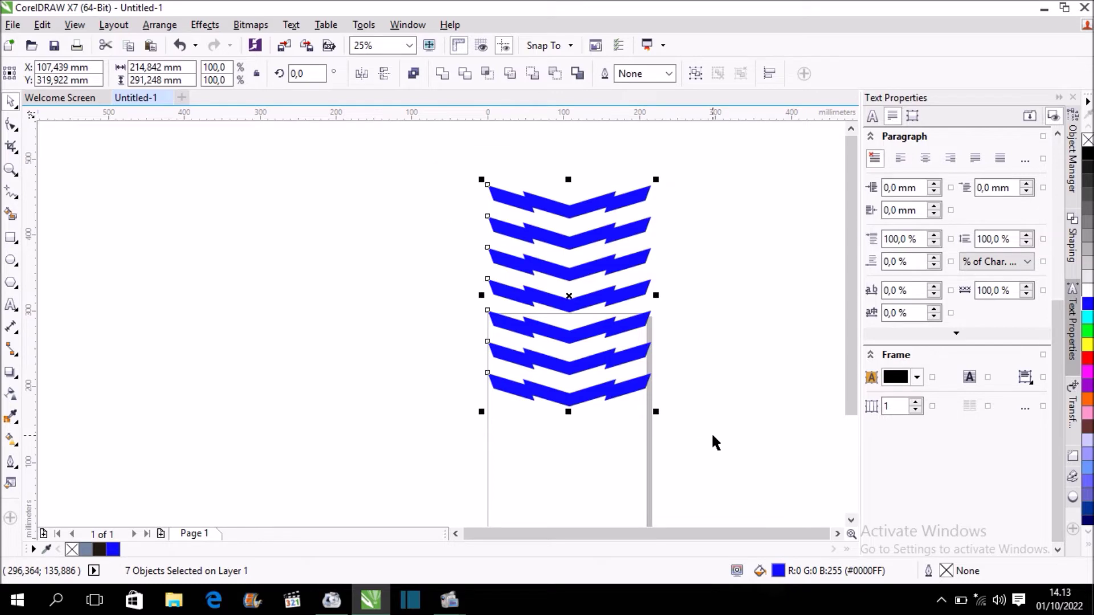
pyautogui.hotkey('ctrl', 'g')
pyautogui.moveTo(572, 294); pyautogui.dragTo(570, 360)
pyautogui.scroll(-2, 567, 359)
pyautogui.press('p')
pyautogui.scroll(2, 563, 388)
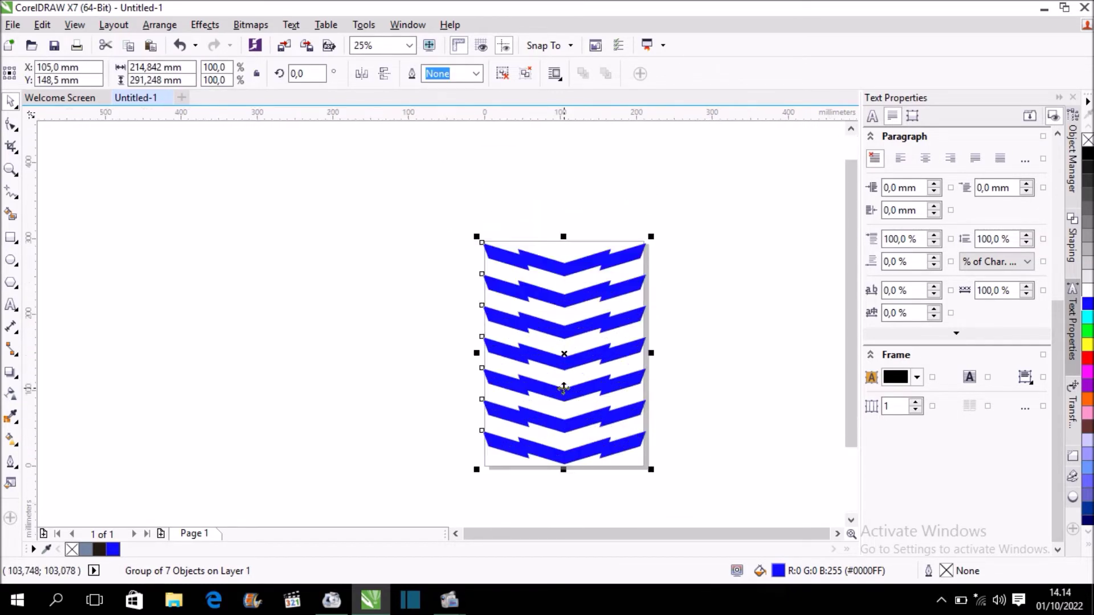
pyautogui.click(704, 284)
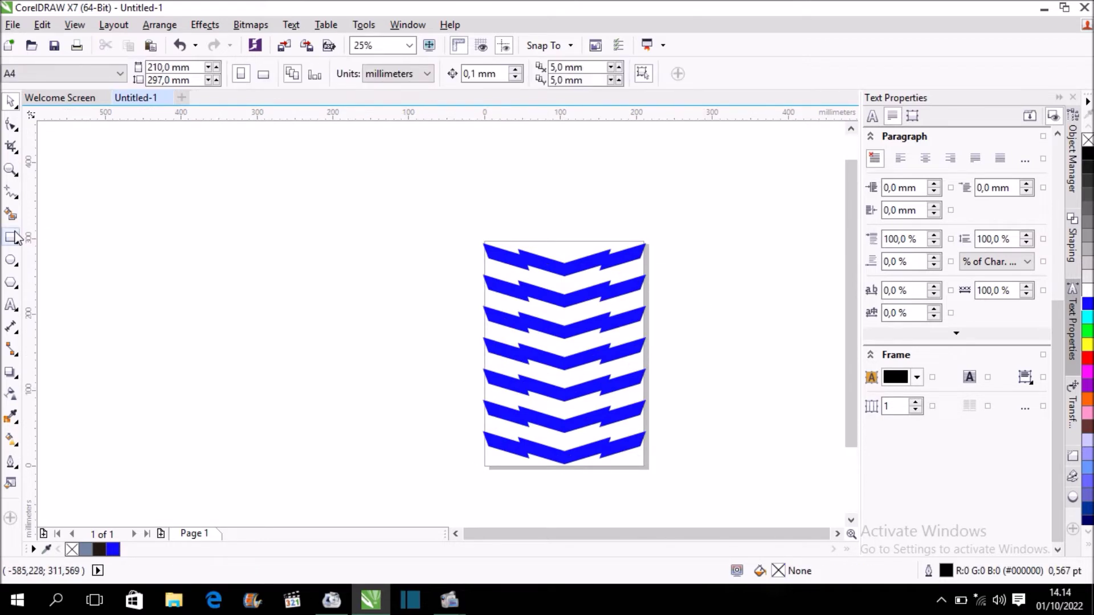
# Step: Draw a rectangle about 199 by 362 mm over the pattern and pull its left side inward to about 184 mm width
pyautogui.click(13, 237)
pyautogui.moveTo(479, 204); pyautogui.dragTo(631, 478)
pyautogui.scroll(1, 484, 336)
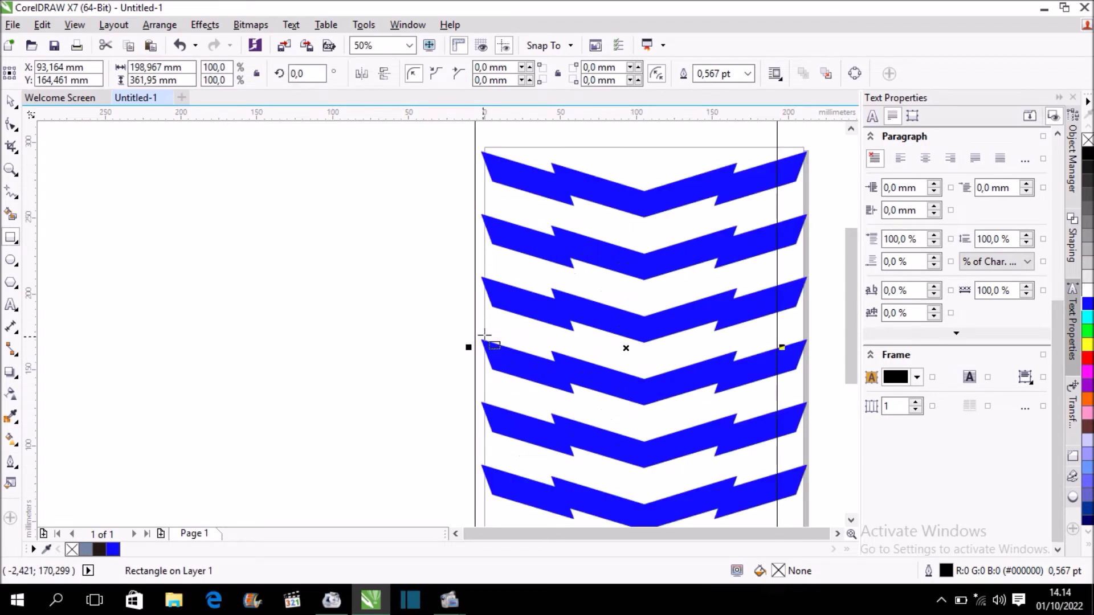
pyautogui.moveTo(469, 347); pyautogui.dragTo(490, 347)
pyautogui.scroll(-1, 507, 311)
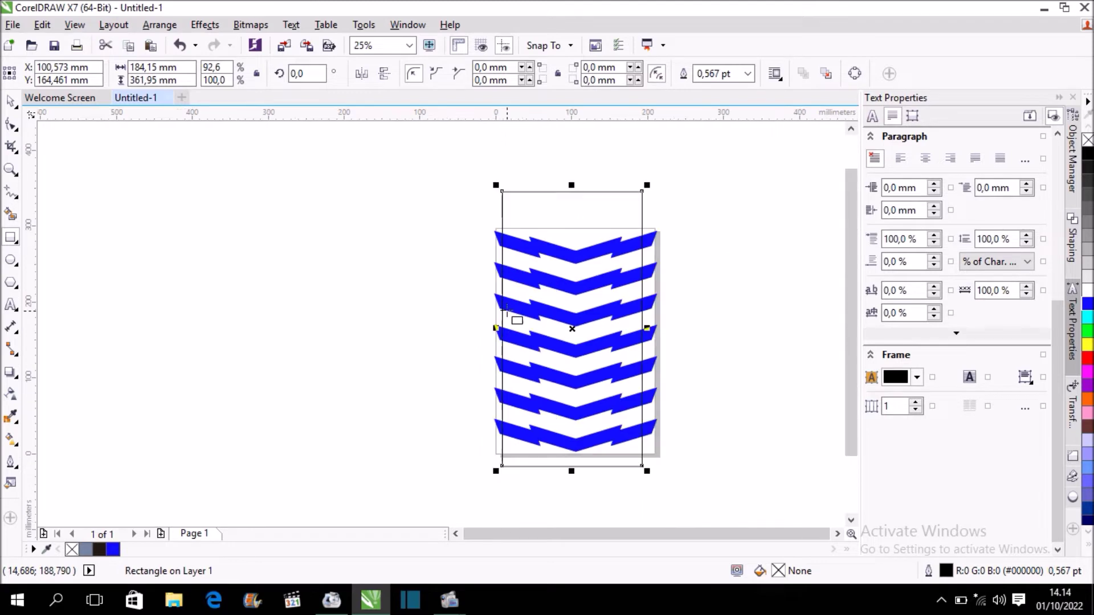
# Step: Extend the rectangle's right side to about 195 mm total width and move it down about 11 mm over the pattern
pyautogui.scroll(1, 653, 347)
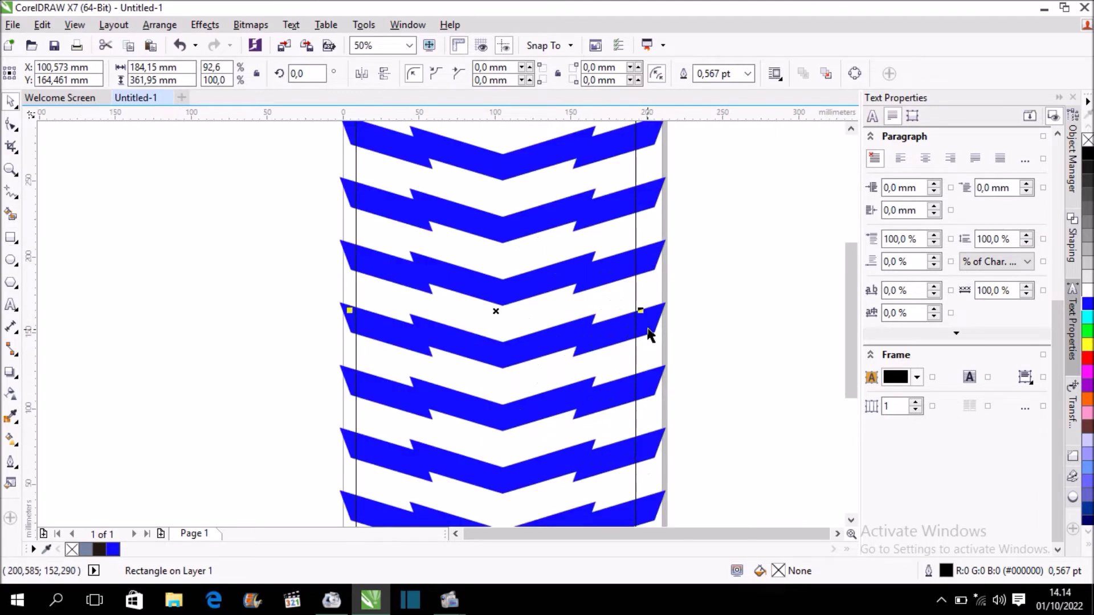
pyautogui.moveTo(638, 310)
pyautogui.mouseDown()
pyautogui.moveTo(654, 312)
pyautogui.moveTo(623, 313)
pyautogui.mouseUp()
pyautogui.scroll(-1, 363, 234)
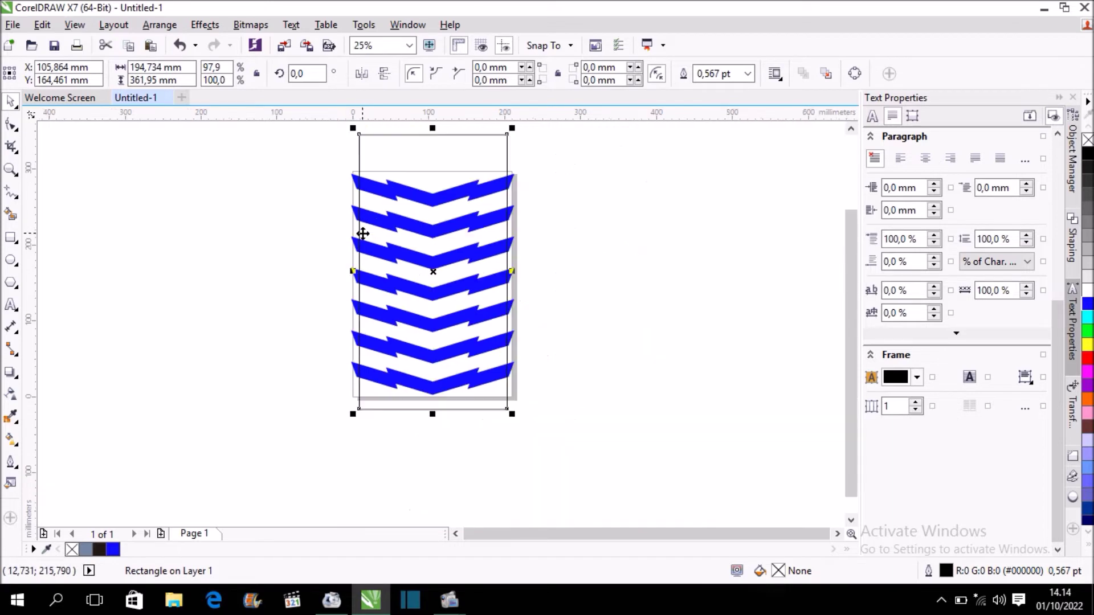
pyautogui.click(604, 247)
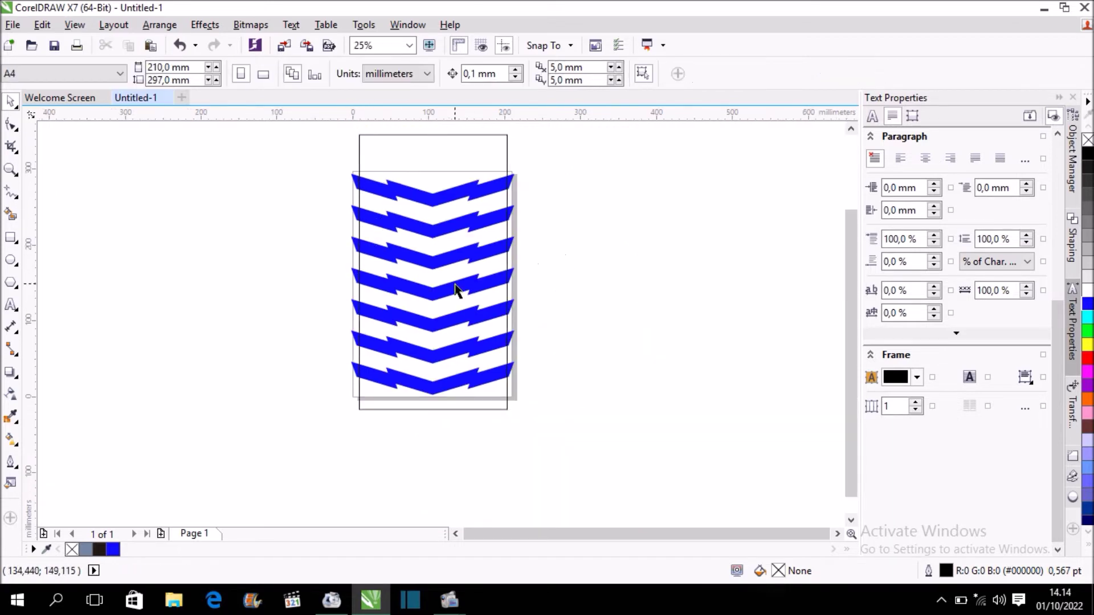
pyautogui.click(385, 409)
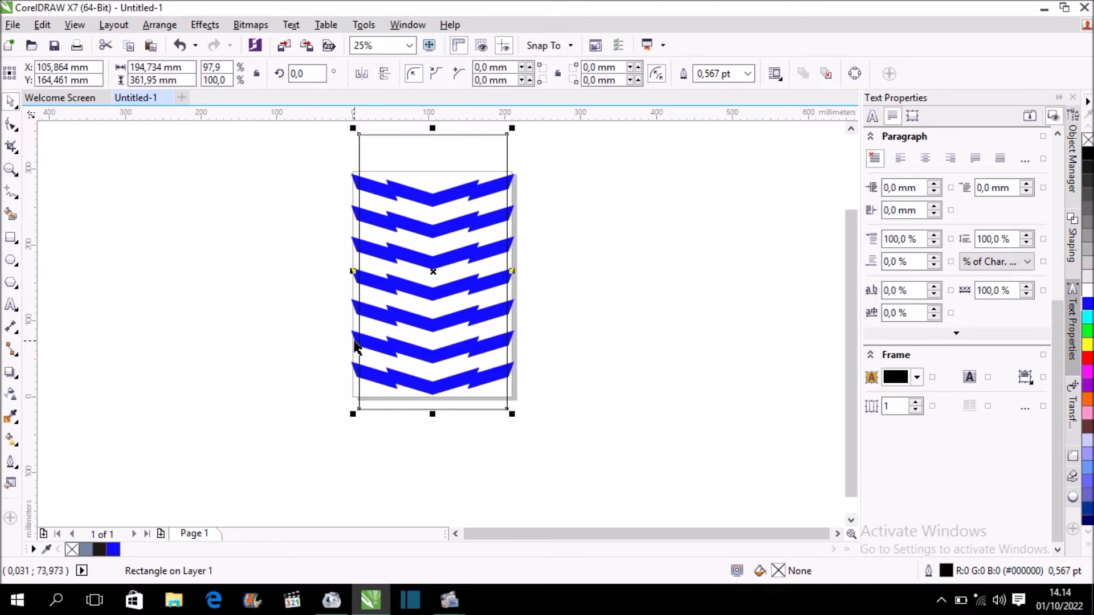
pyautogui.moveTo(492, 398); pyautogui.dragTo(493, 412)
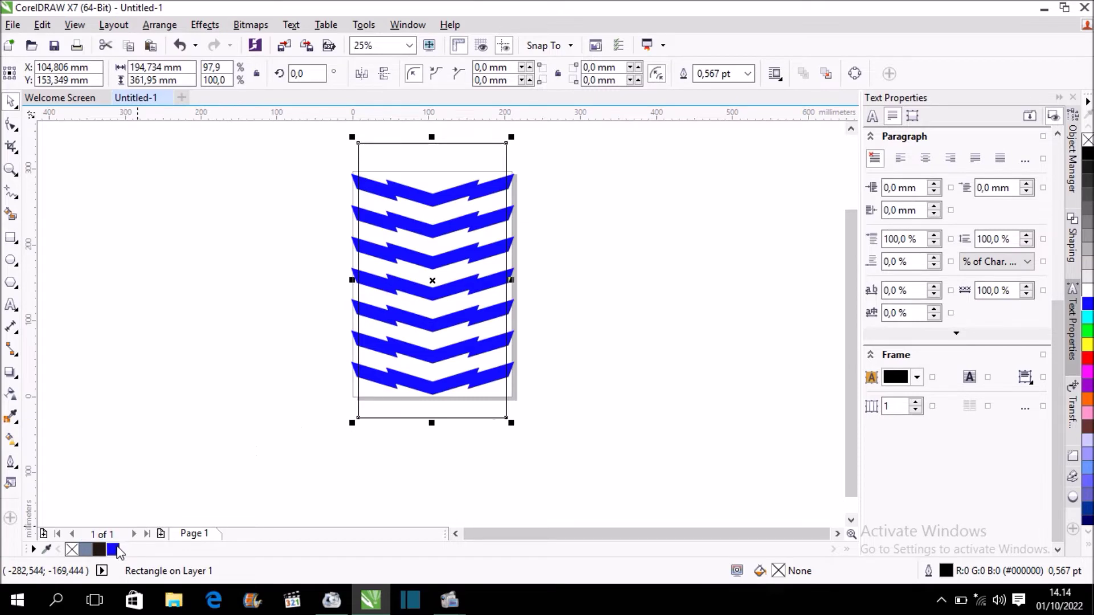
# Step: Fill the rectangle with blue and darken it to a uniform fill of RGB 2, 2, 209
pyautogui.click(113, 550)
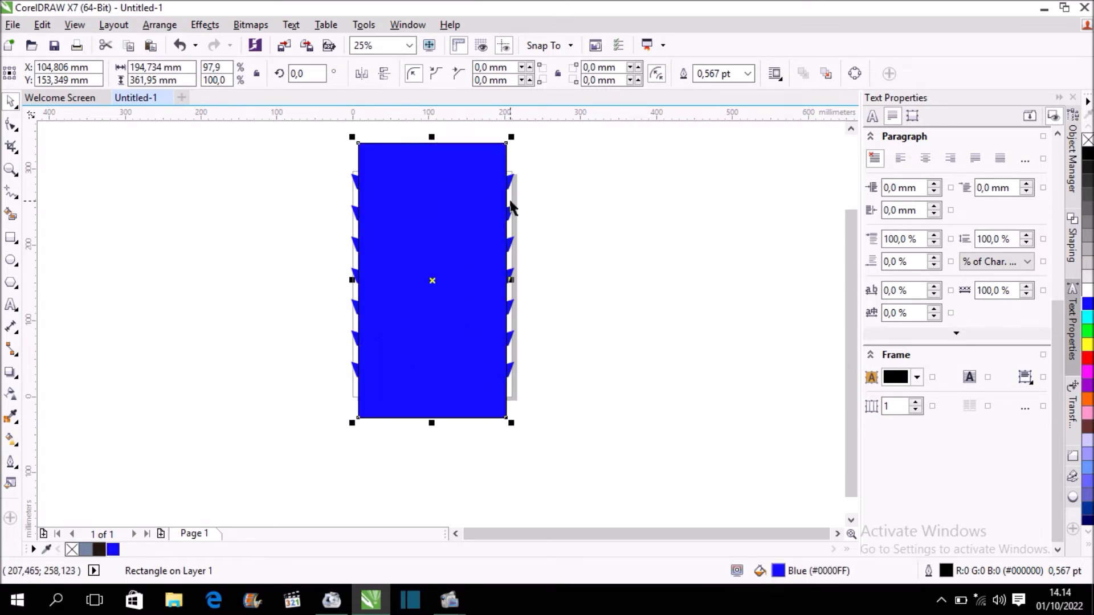
pyautogui.press('F11')
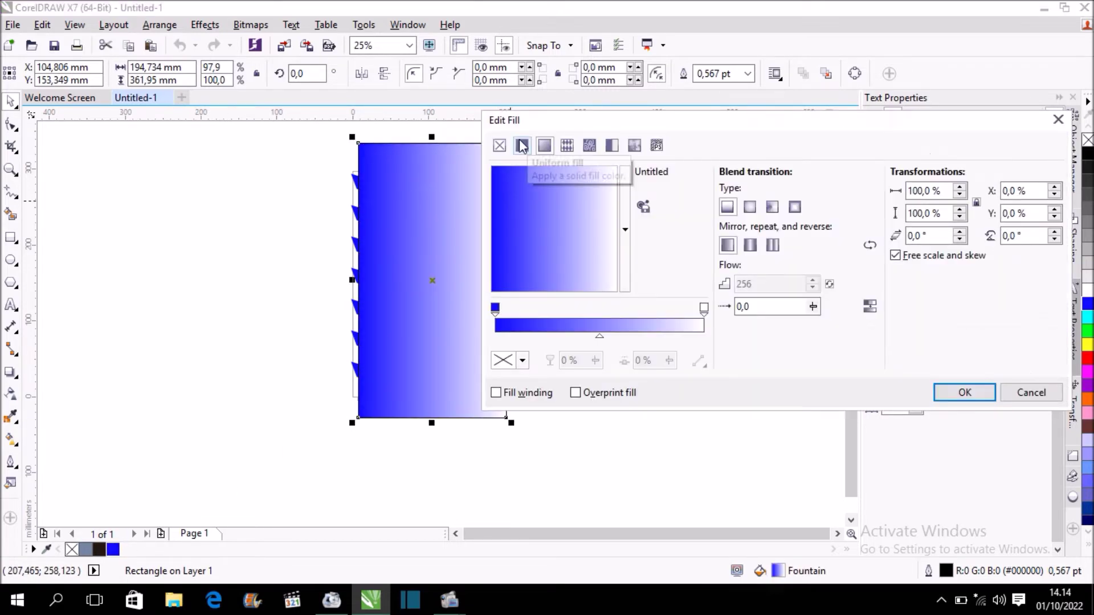
pyautogui.click(522, 145)
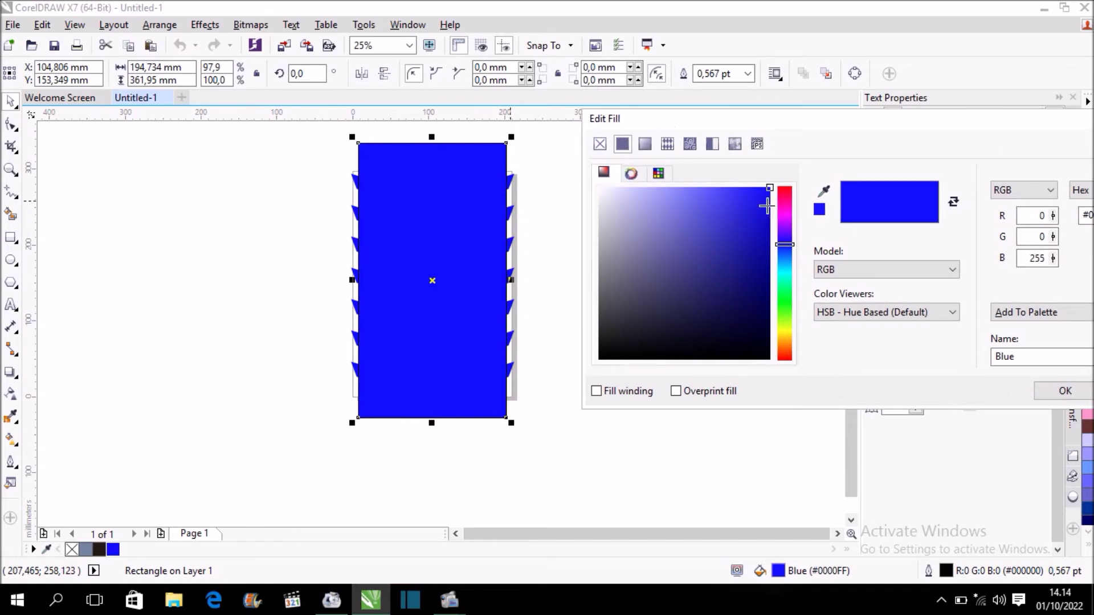
pyautogui.click(766, 212)
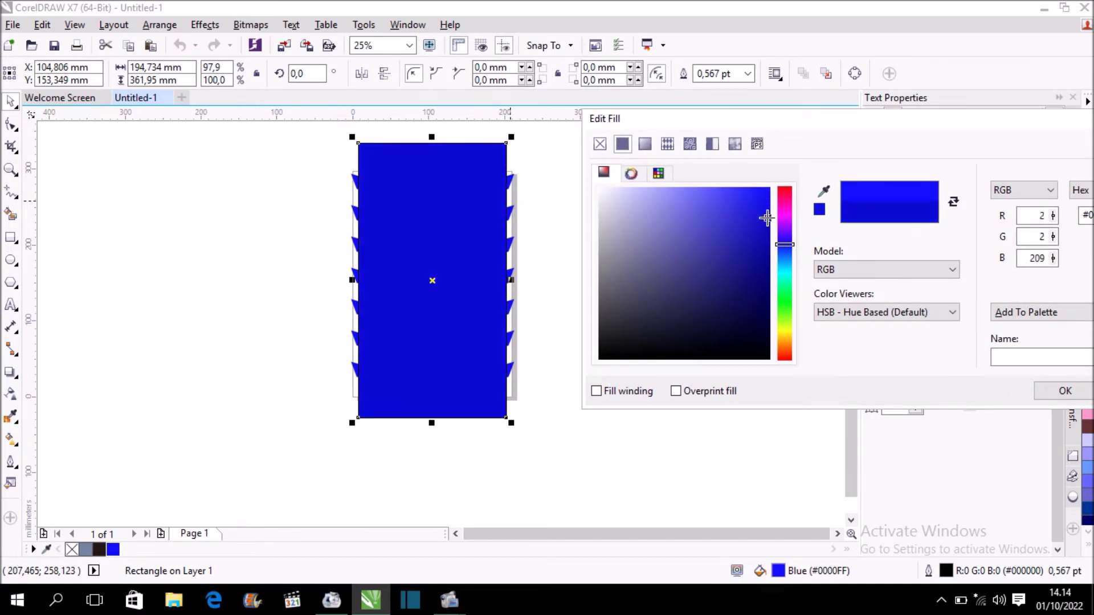
pyautogui.click(1084, 399)
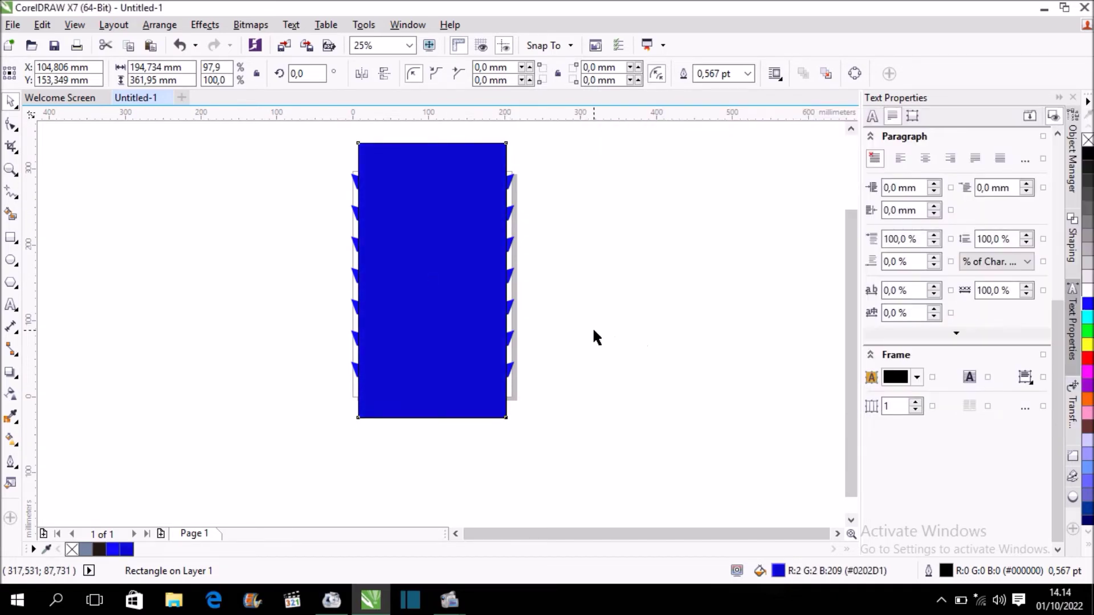
# Step: Send the filled rectangle to the back, behind the stacked emblems
pyautogui.click(446, 320)
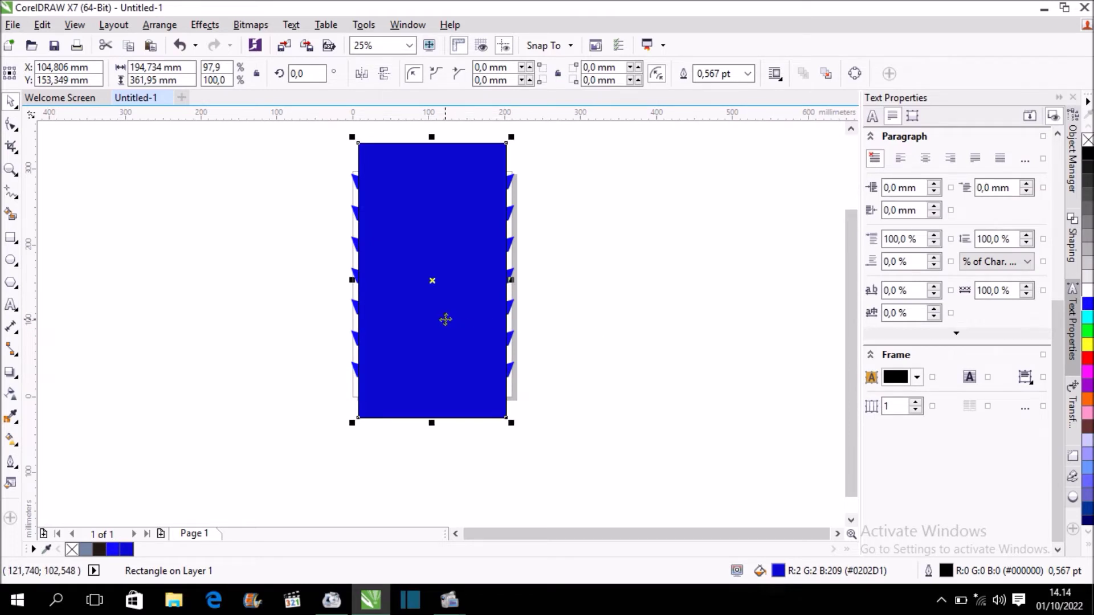
pyautogui.hotkey('shift', 'pagedown')
pyautogui.click(614, 249)
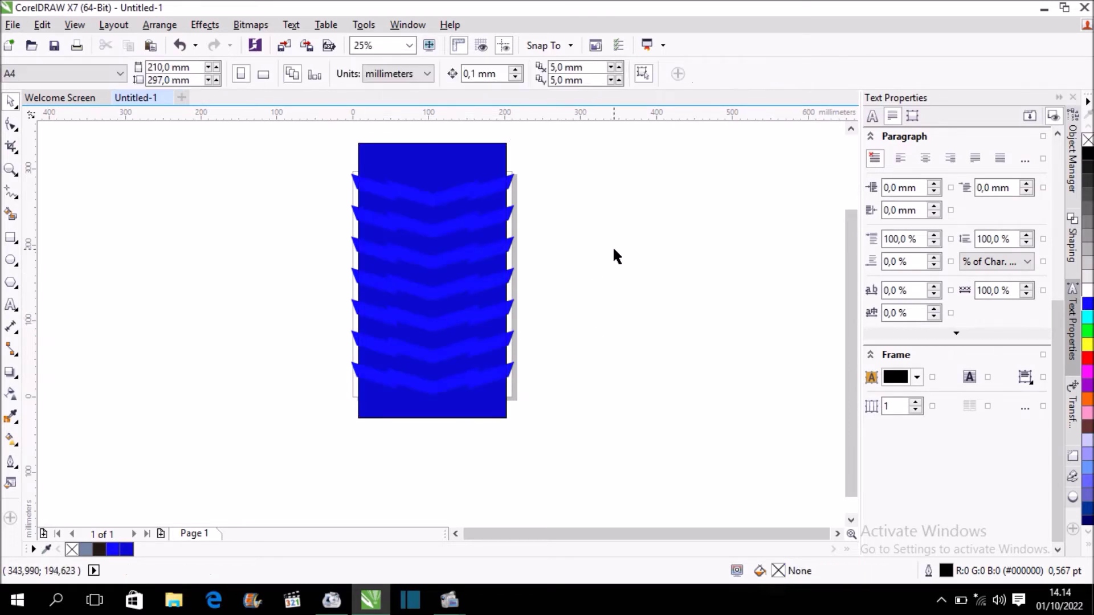
# Step: Recolour the group of seven emblems with a uniform light blue fill, RGB 0, 136, 255
pyautogui.scroll(2, 436, 305)
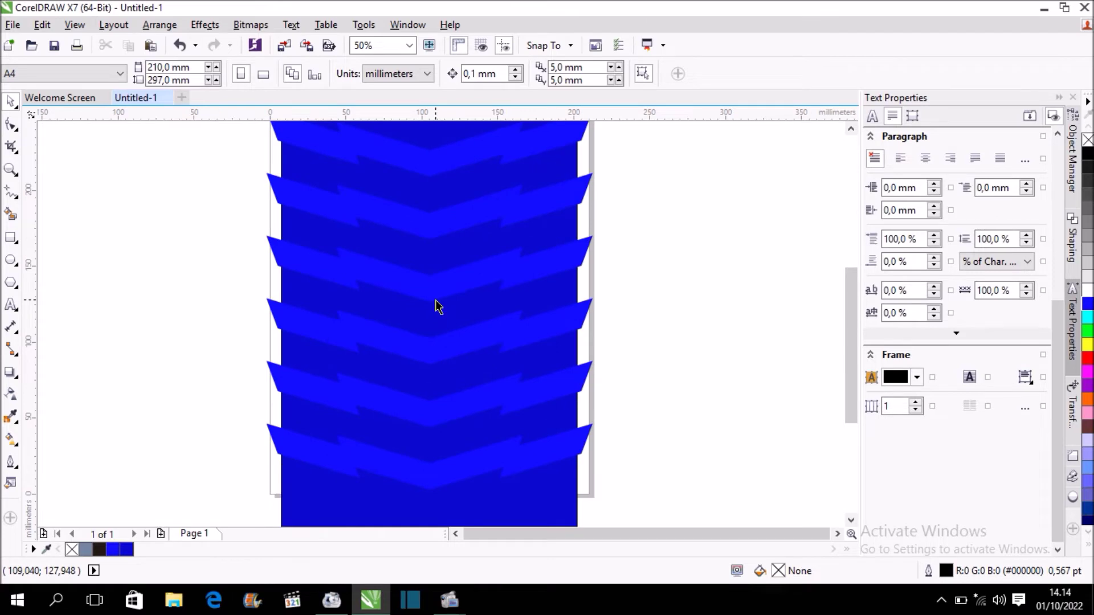
pyautogui.scroll(-2, 437, 306)
pyautogui.scroll(1, 438, 254)
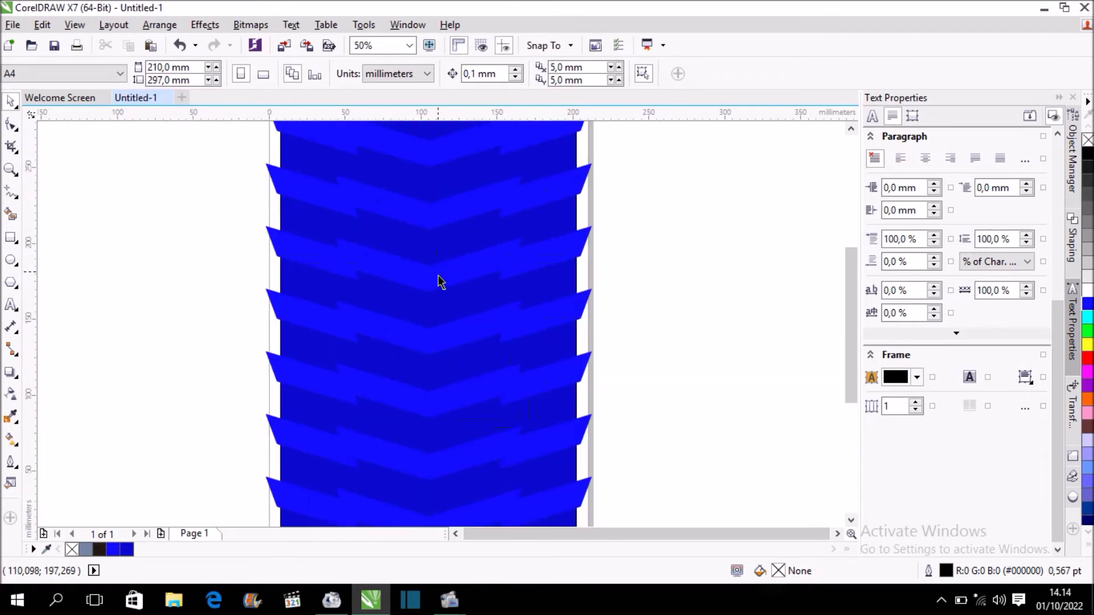
pyautogui.click(438, 280)
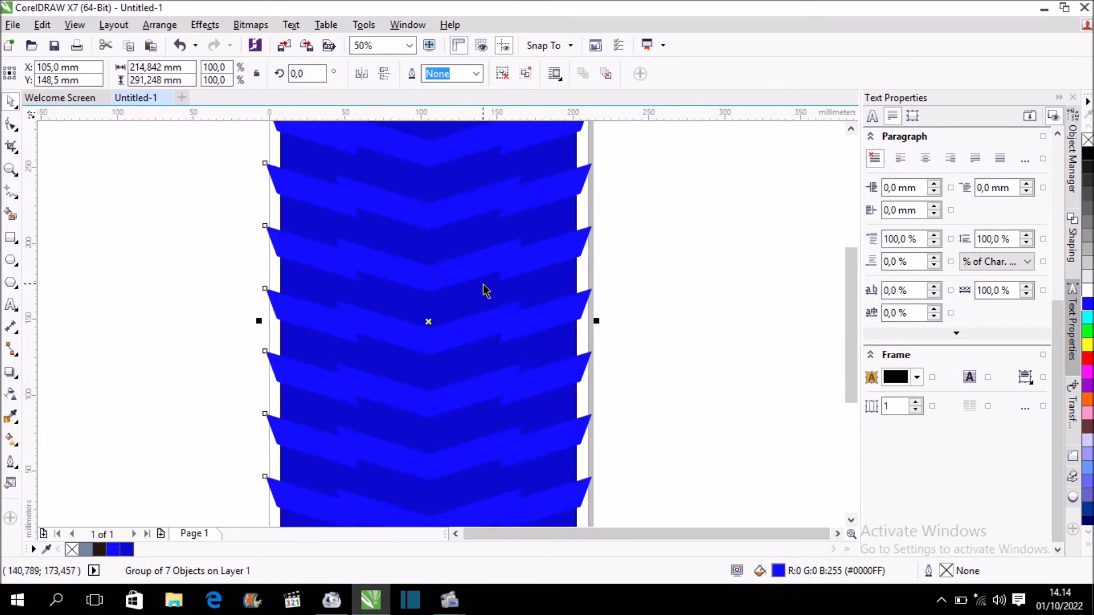
pyautogui.press('F11')
pyautogui.click(623, 144)
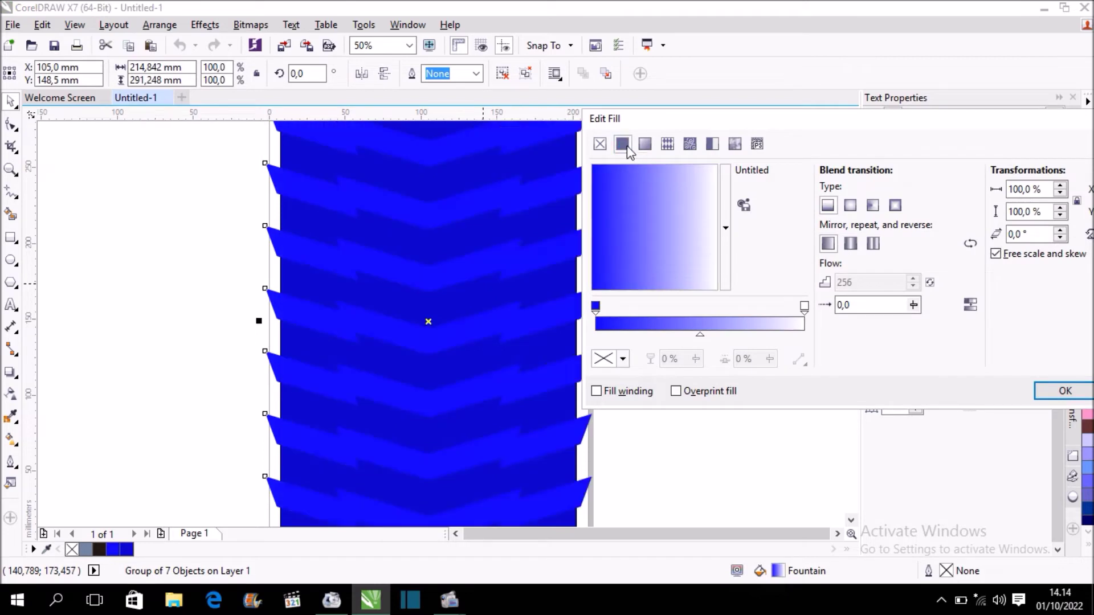
pyautogui.moveTo(785, 241); pyautogui.dragTo(790, 268)
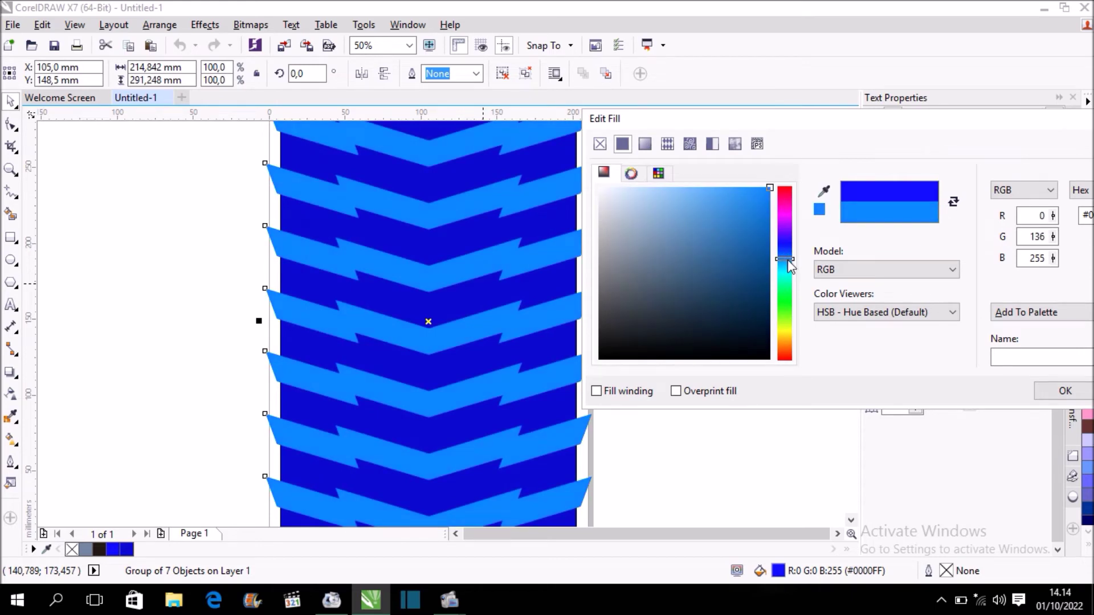
pyautogui.click(1059, 391)
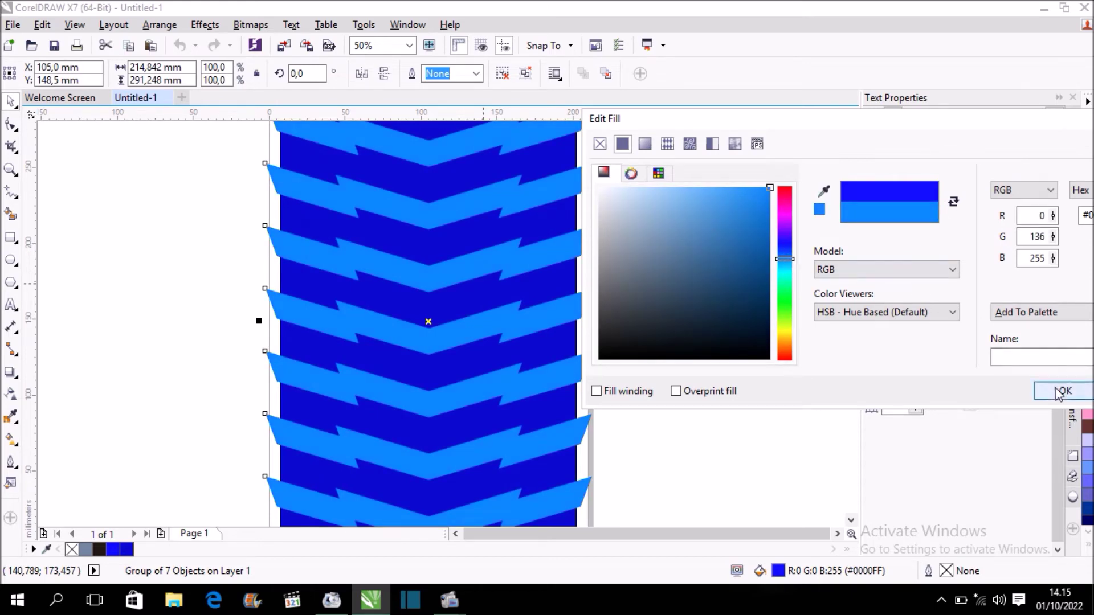
pyautogui.click(613, 264)
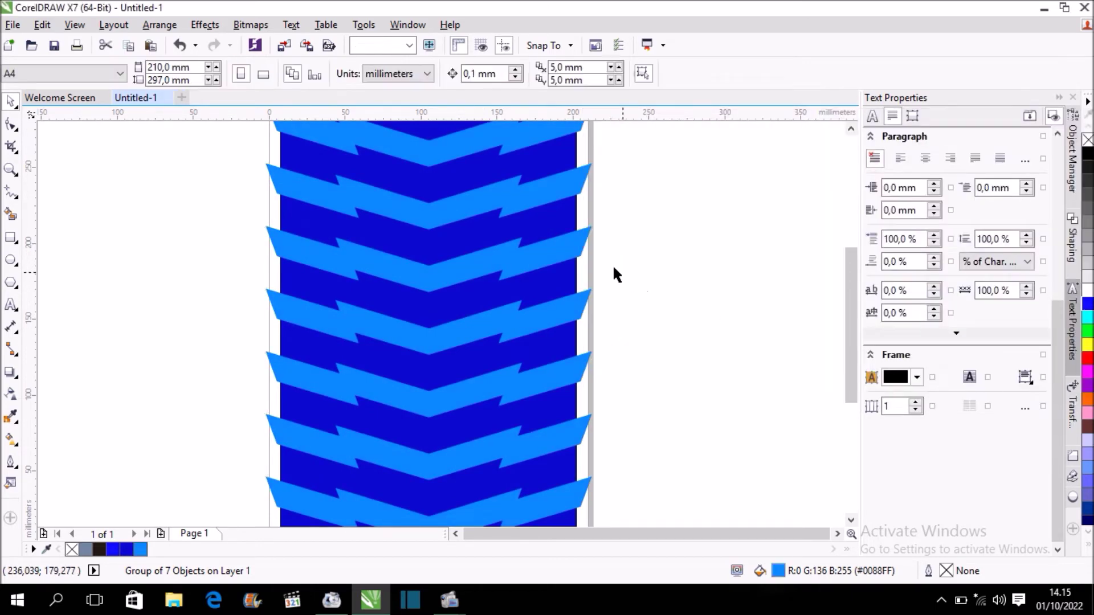
# Step: Fill the background rectangle behind the emblems with pure blue (#0000FF)
pyautogui.click(555, 226)
pyautogui.click(112, 550)
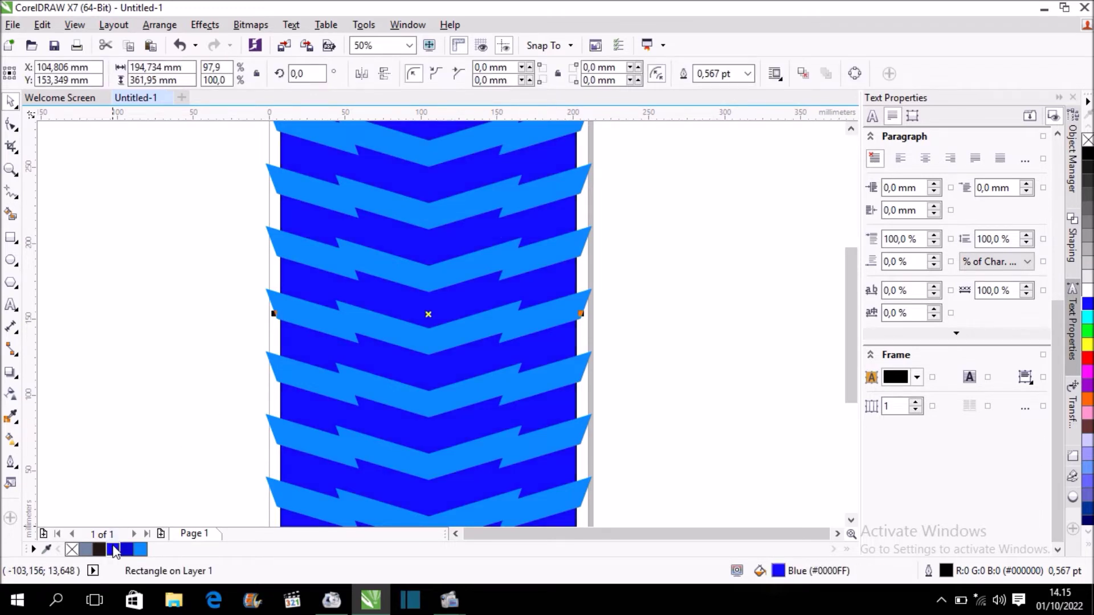
pyautogui.click(652, 318)
pyautogui.scroll(-2, 602, 319)
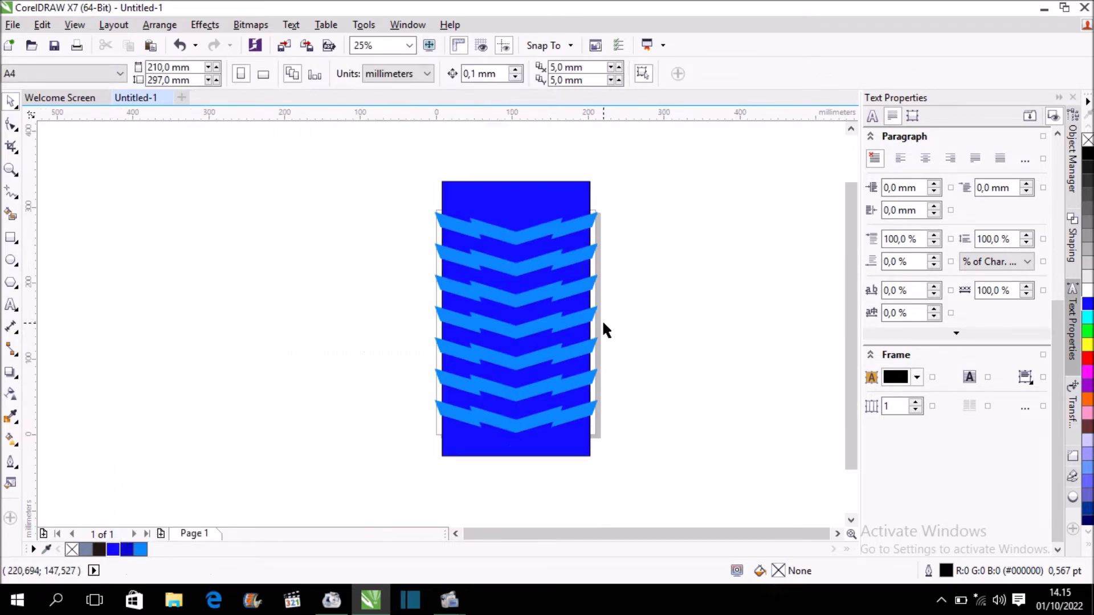
pyautogui.scroll(1, 601, 319)
pyautogui.scroll(-1, 602, 320)
# Step: Shorten the background rectangle from its lower and upper edges to about 316 mm height
pyautogui.click(515, 459)
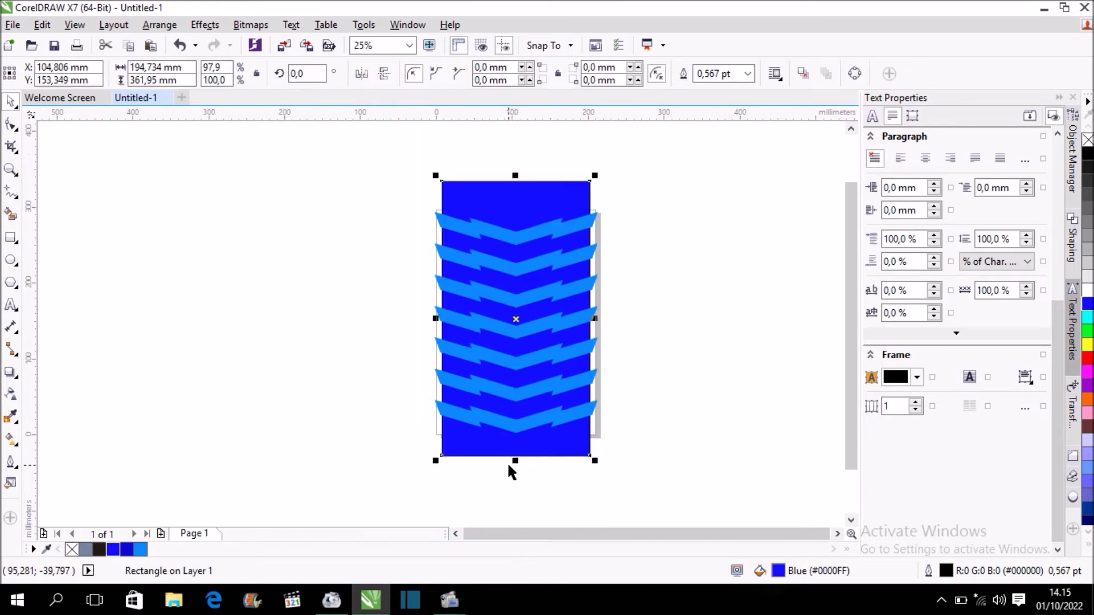
pyautogui.moveTo(515, 459); pyautogui.dragTo(521, 442)
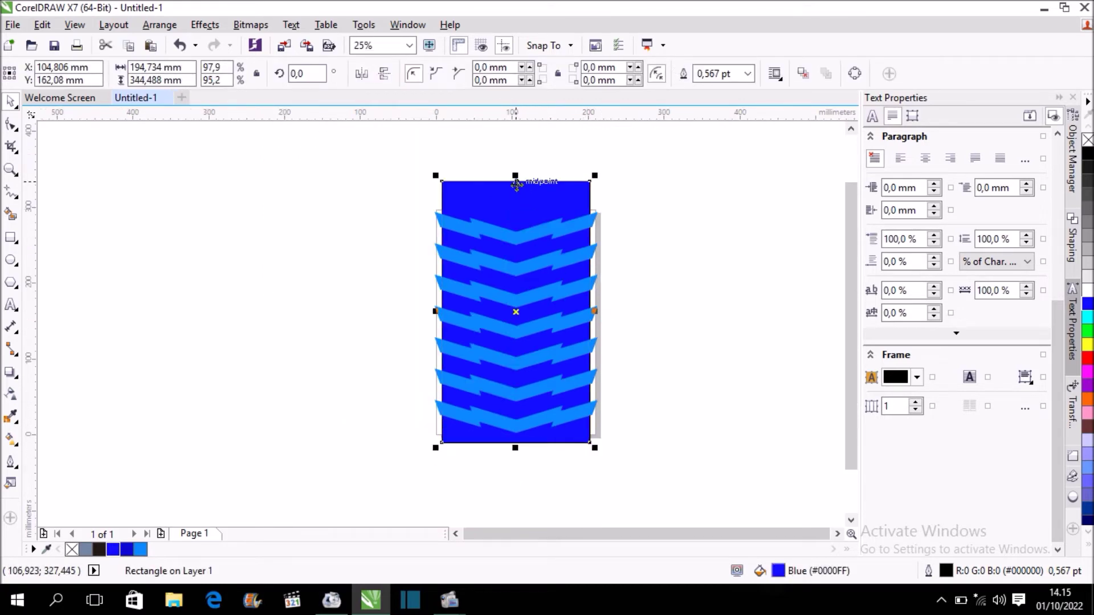
pyautogui.moveTo(516, 181); pyautogui.dragTo(517, 202)
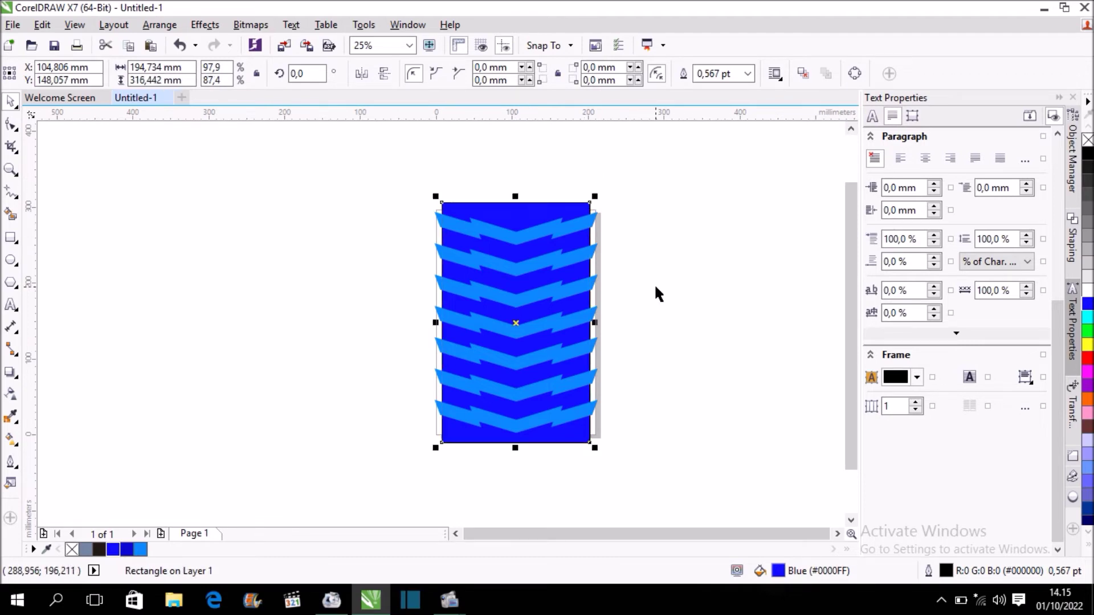
pyautogui.click(655, 287)
# Step: PowerClip the emblem group inside the blue rectangle so the stripes are trimmed to its edges
pyautogui.scroll(2, 491, 226)
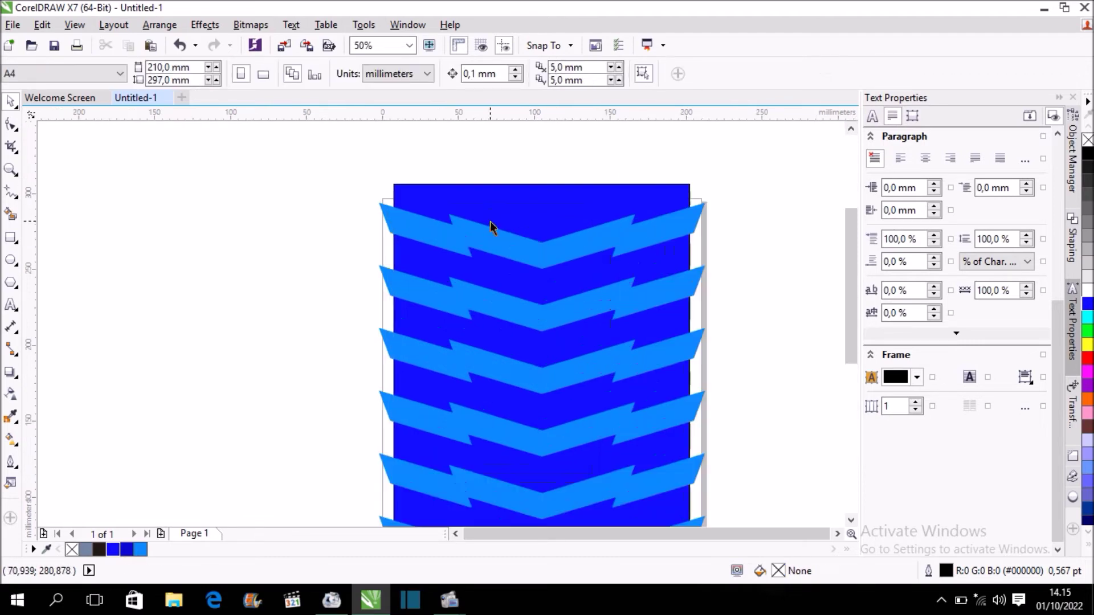
pyautogui.click(506, 248)
pyautogui.rightClick(521, 249)
pyautogui.click(527, 195)
pyautogui.click(521, 200)
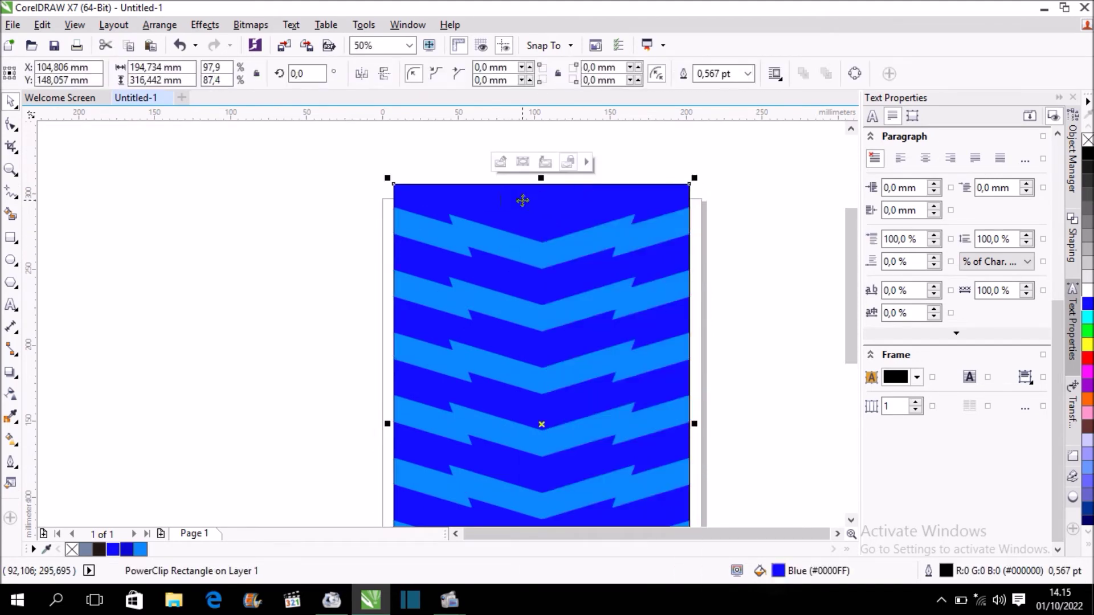
pyautogui.click(659, 153)
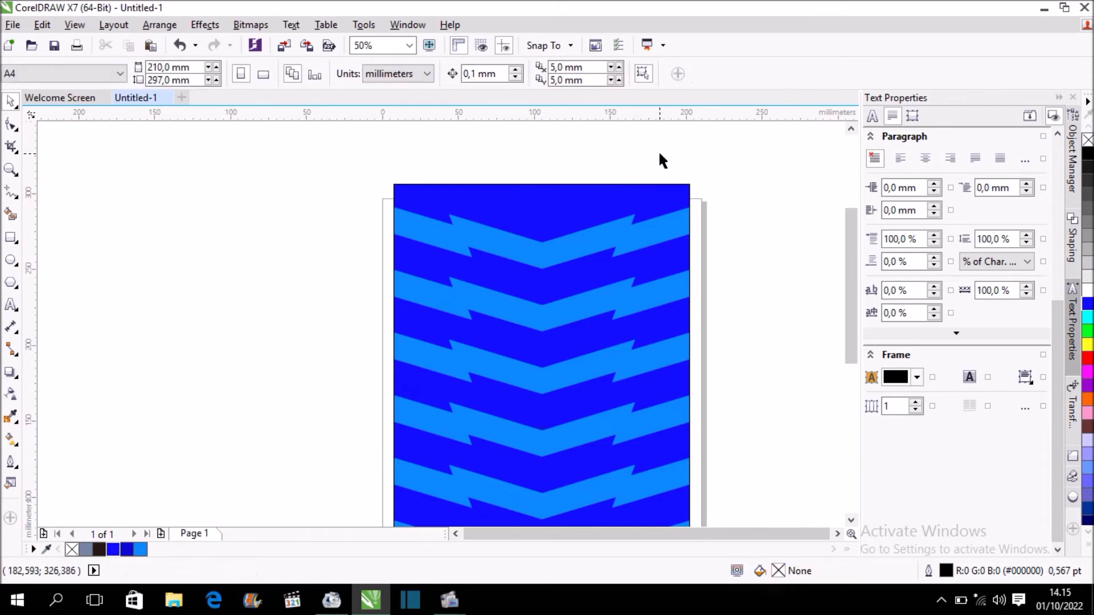
pyautogui.press('F4')
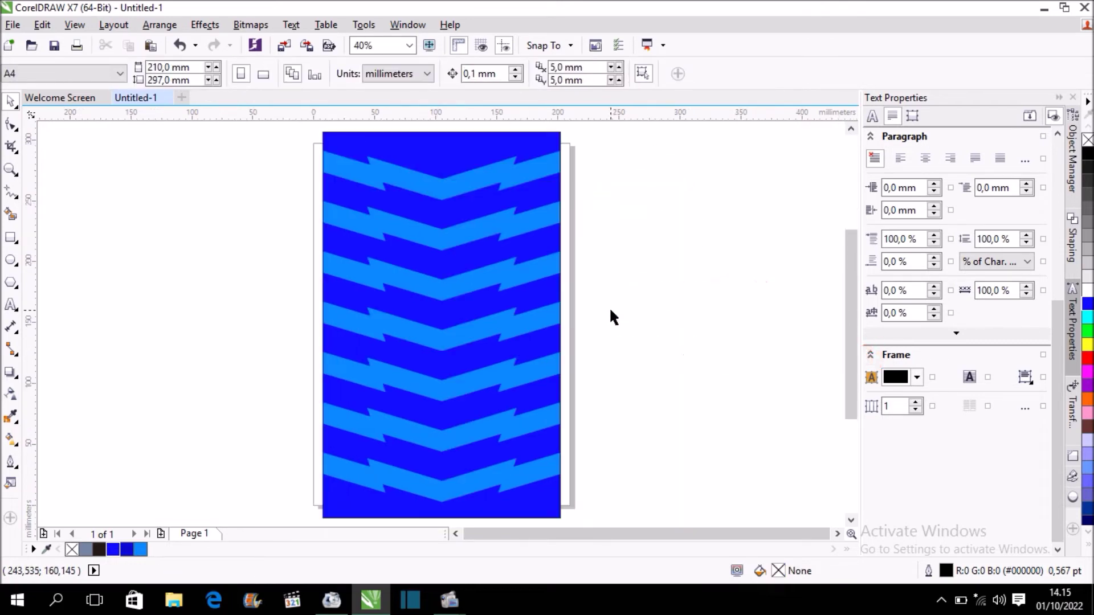
# Step: Open the recent file JERSEY.cdr
pyautogui.click(67, 98)
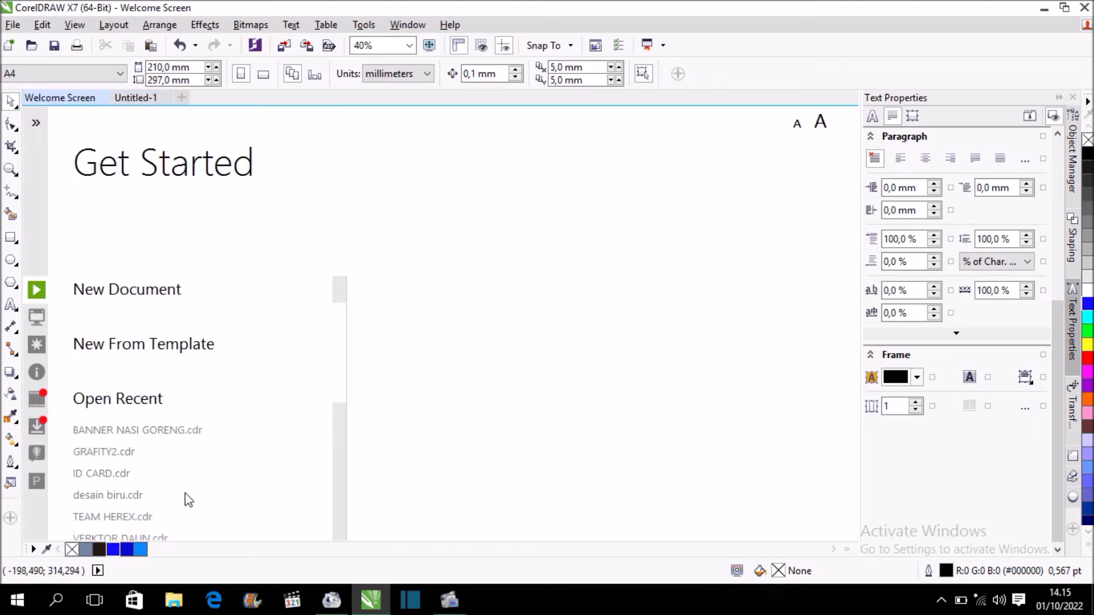
pyautogui.moveTo(344, 370); pyautogui.dragTo(144, 432)
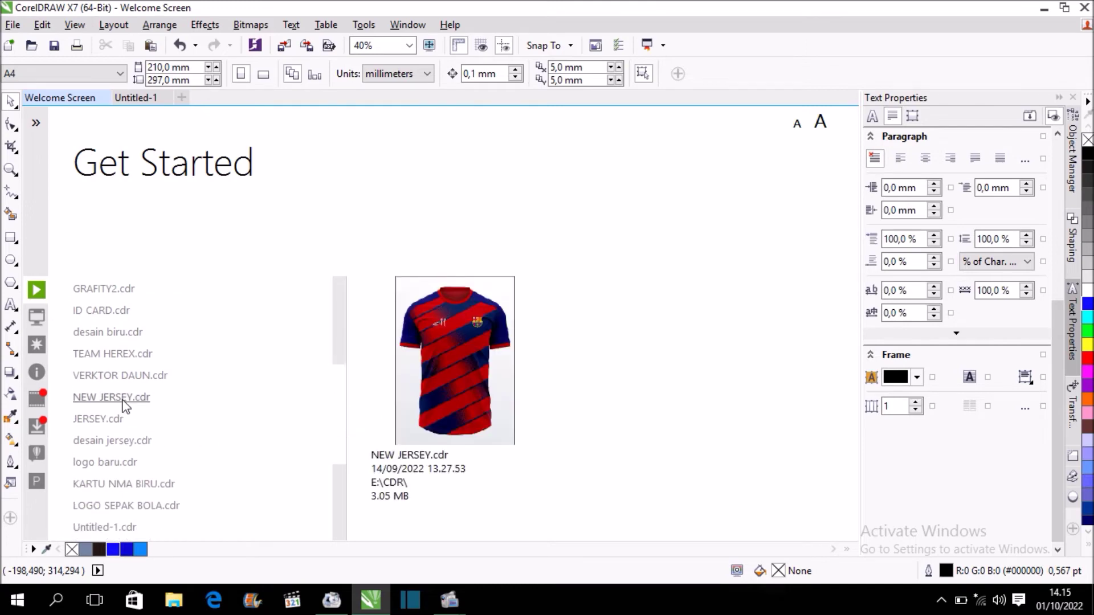
pyautogui.click(98, 419)
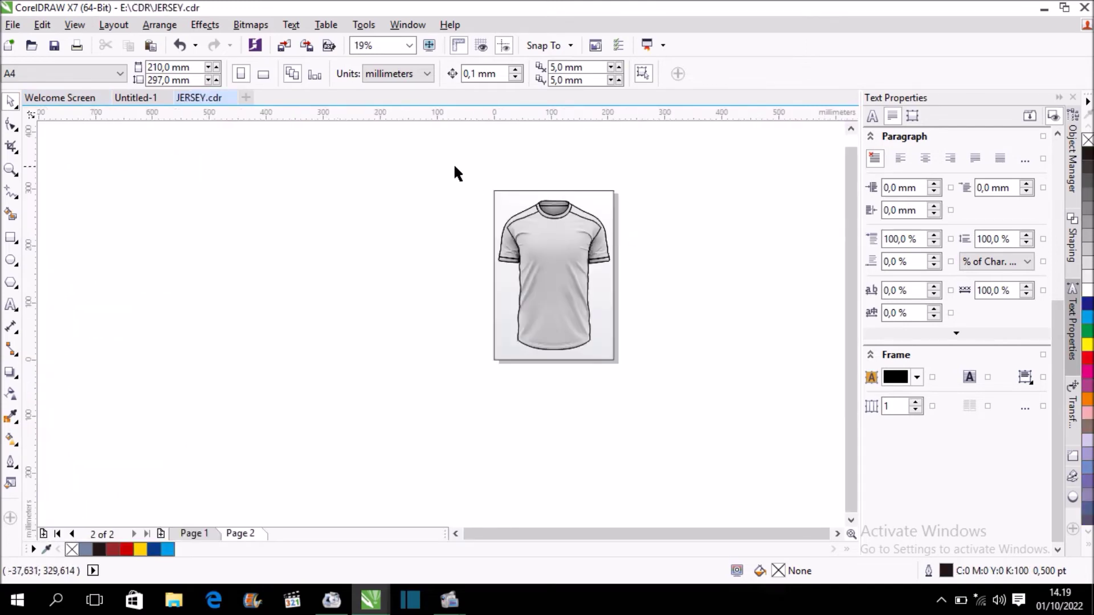
# Step: Copy all the jersey mockup objects from JERSEY.cdr and paste them into page 2 of Untitled-1
pyautogui.moveTo(453, 163); pyautogui.dragTo(658, 403)
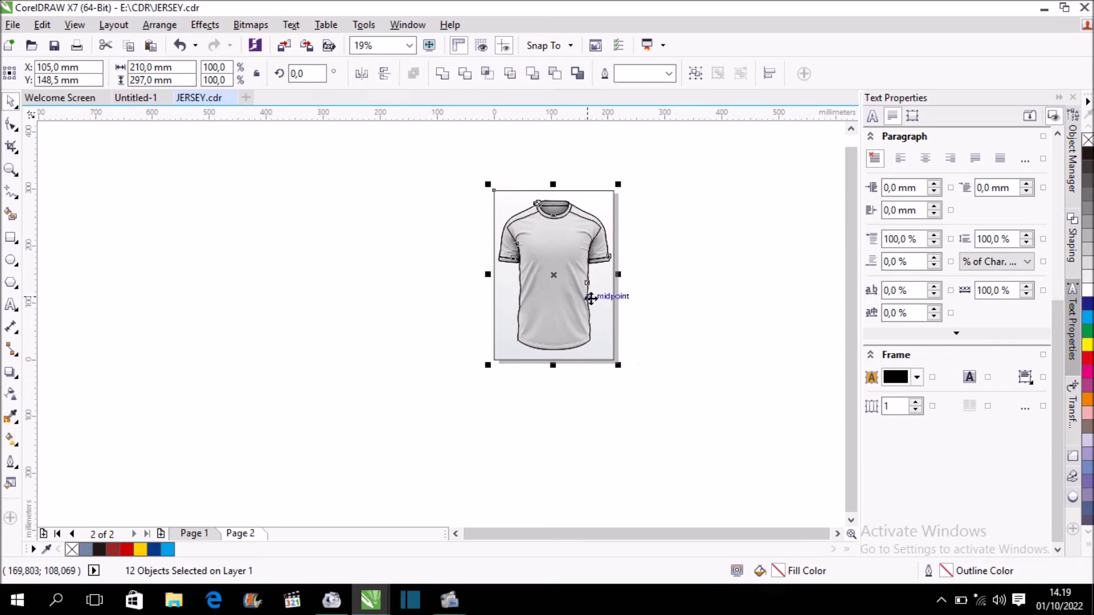
pyautogui.rightClick(593, 298)
pyautogui.click(647, 370)
pyautogui.click(136, 98)
pyautogui.hotkey('ctrl', 'v')
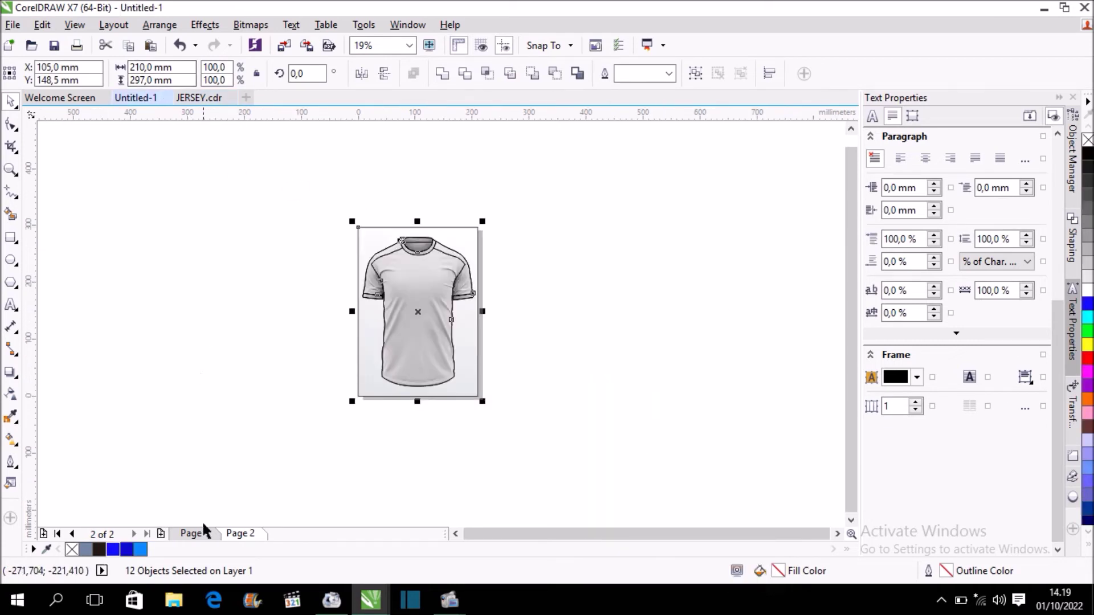
# Step: Move the pattern bitmap on page 1 about 223 mm horizontally, to the right of the page
pyautogui.click(206, 539)
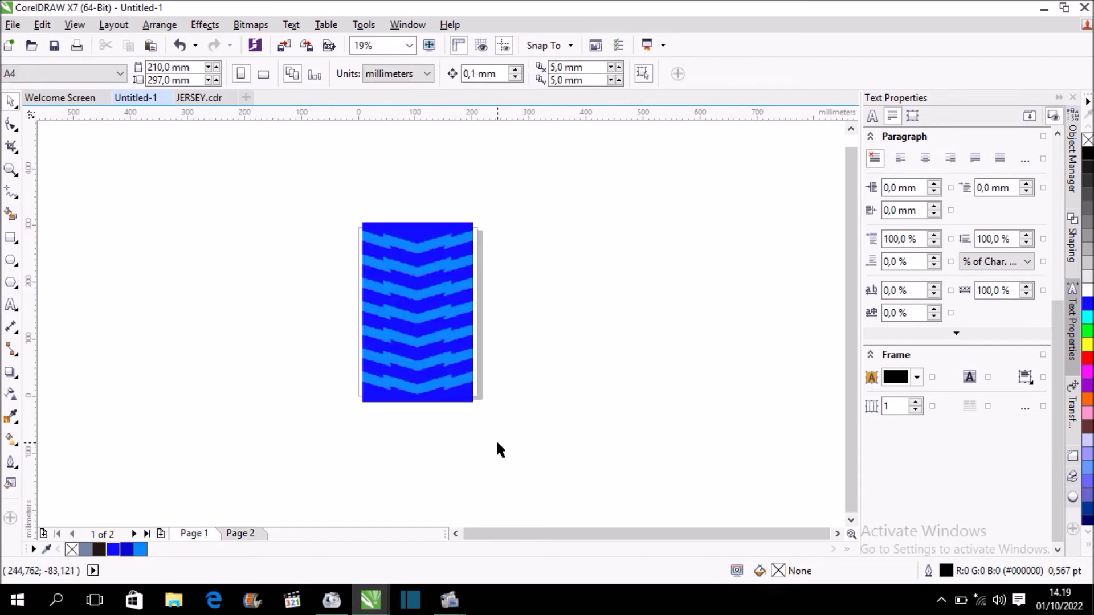
pyautogui.press('F4')
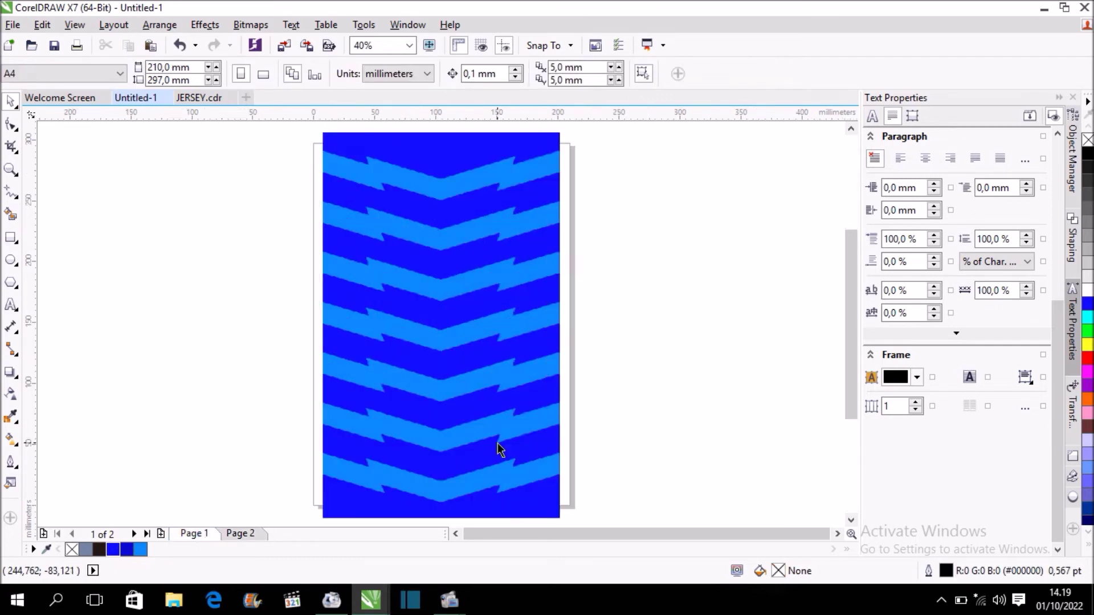
pyautogui.click(471, 328)
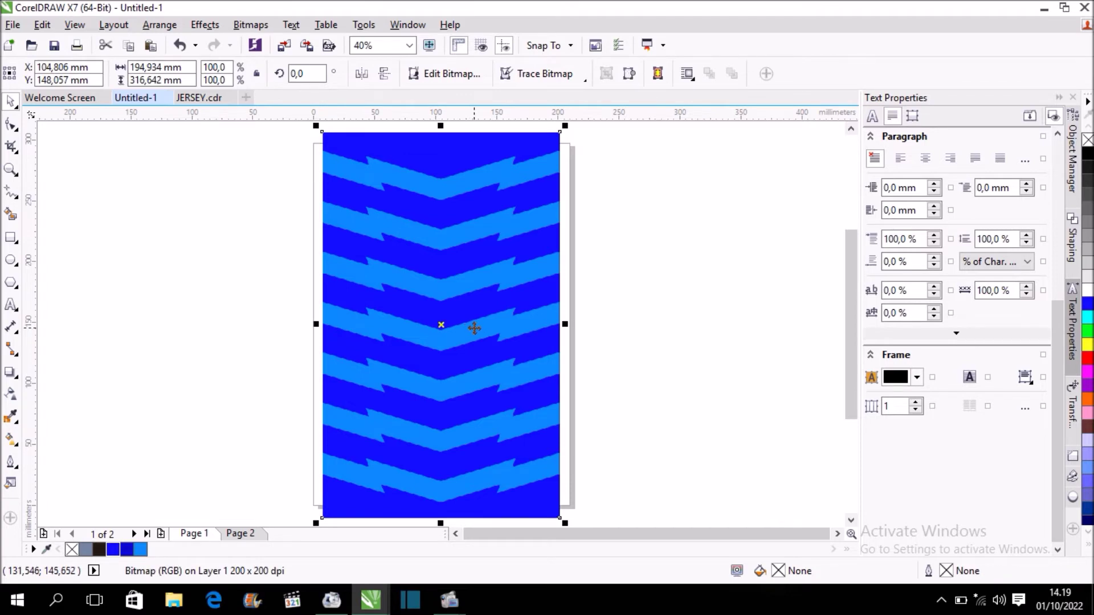
pyautogui.moveTo(477, 326); pyautogui.dragTo(745, 327)
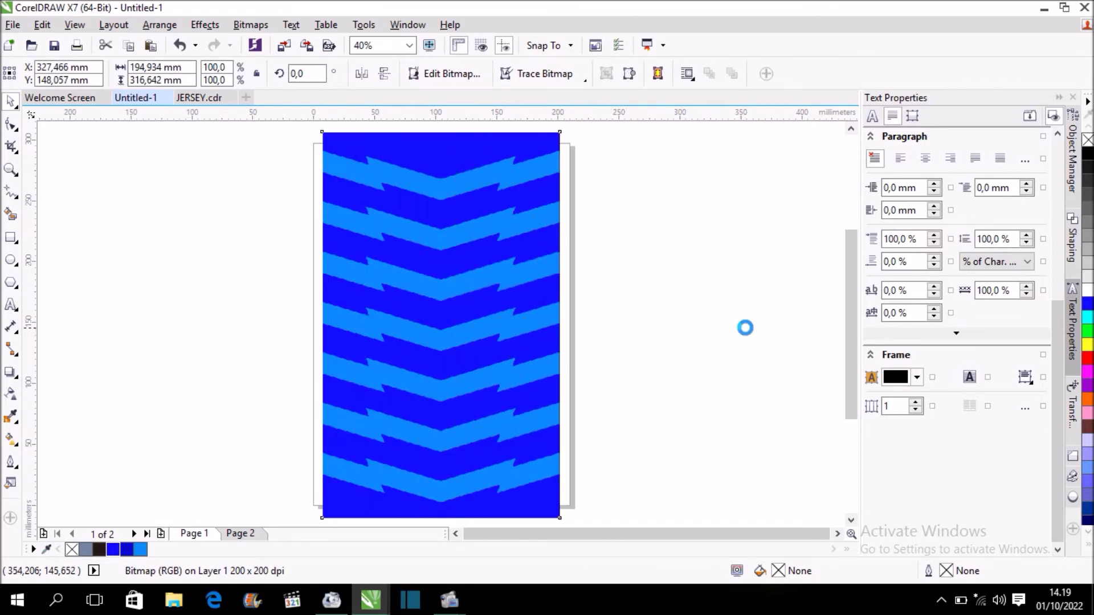
# Step: PowerClip the striped pattern bitmap inside the jersey's front body shape on page 2
pyautogui.click(251, 534)
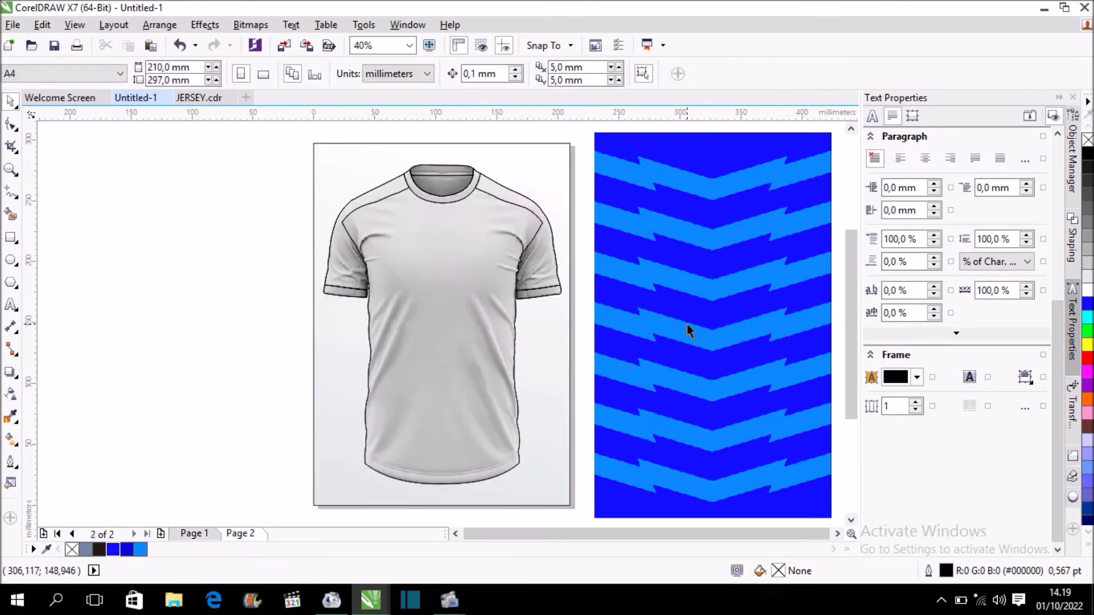
pyautogui.click(687, 326)
pyautogui.rightClick(687, 323)
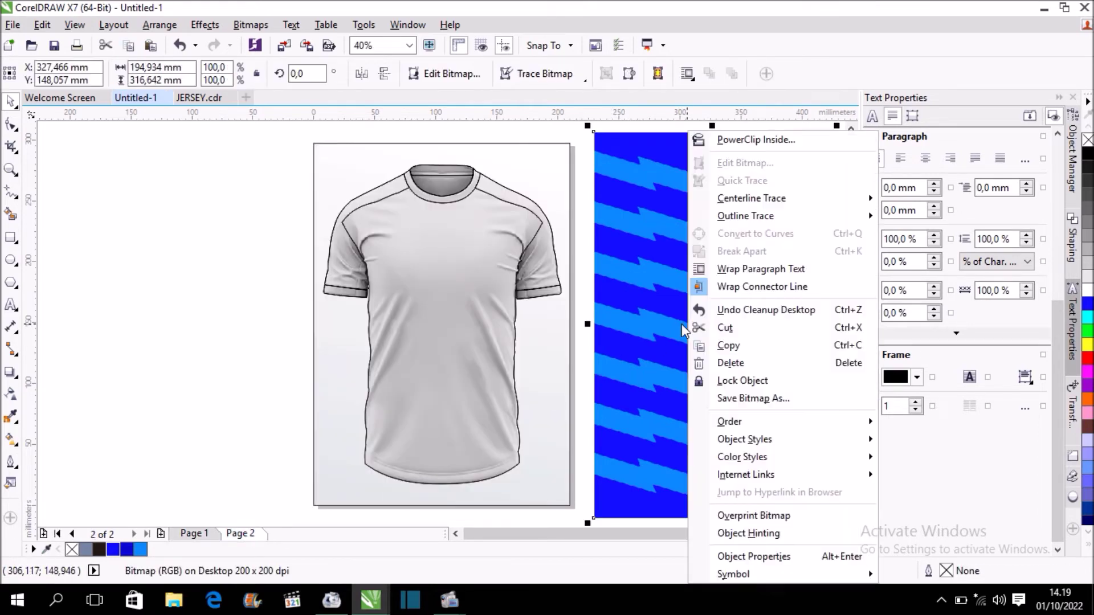
pyautogui.click(752, 140)
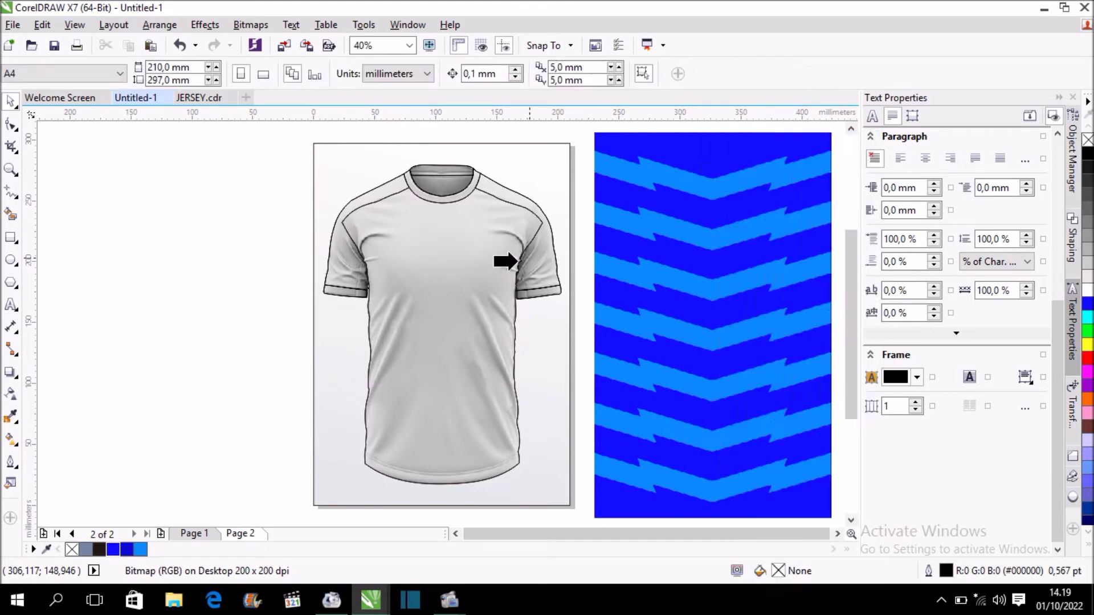
pyautogui.click(447, 257)
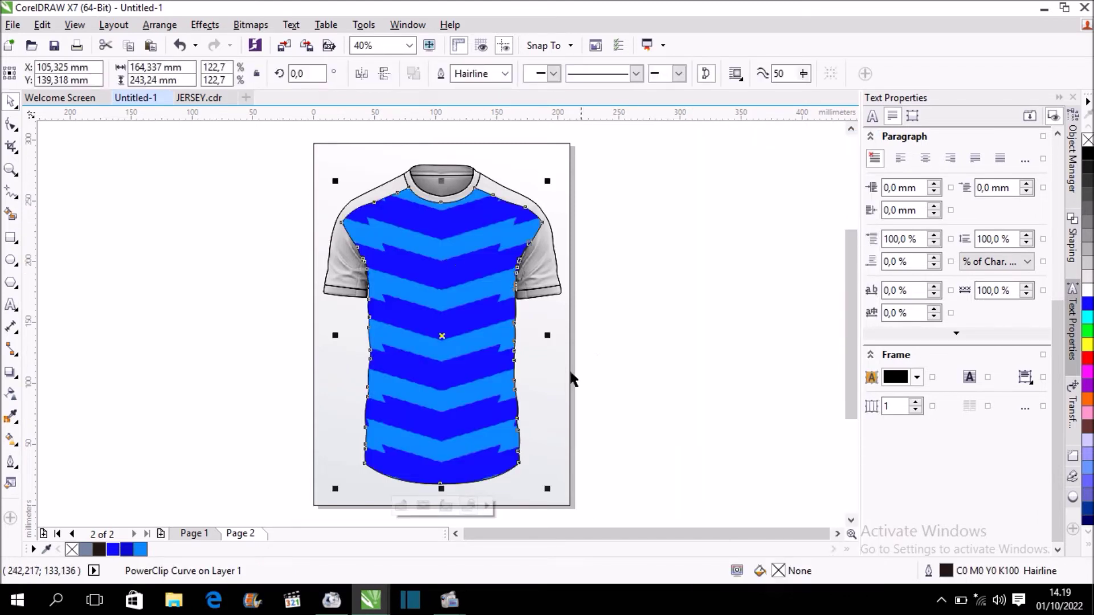
# Step: Open the jersey body's PowerClip contents for editing and apply uniform transparency to the striped bitmap
pyautogui.scroll(-2, 584, 245)
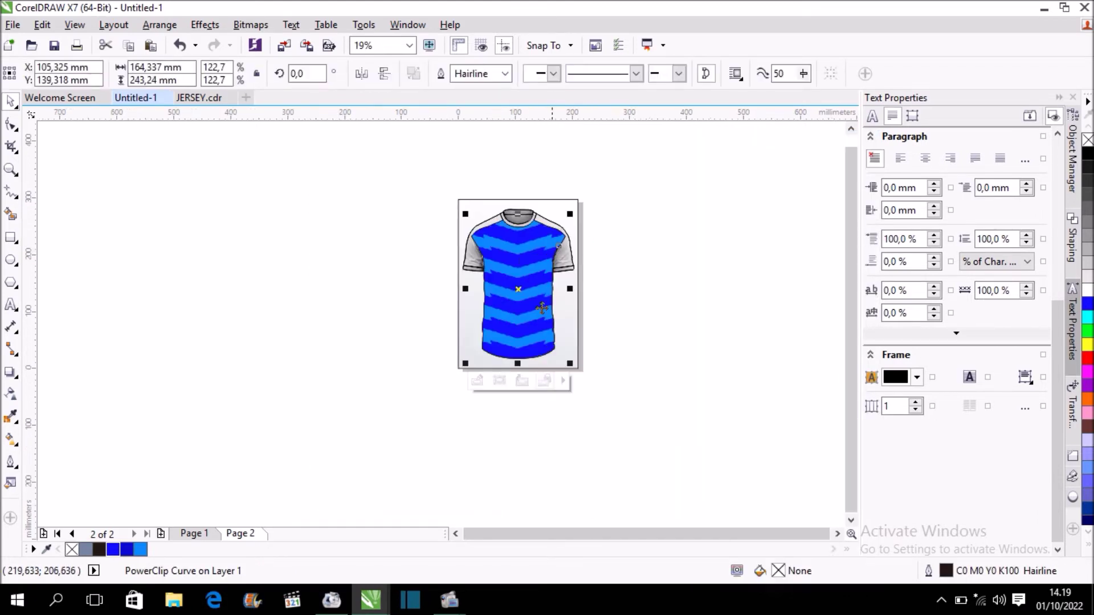
pyautogui.click(486, 380)
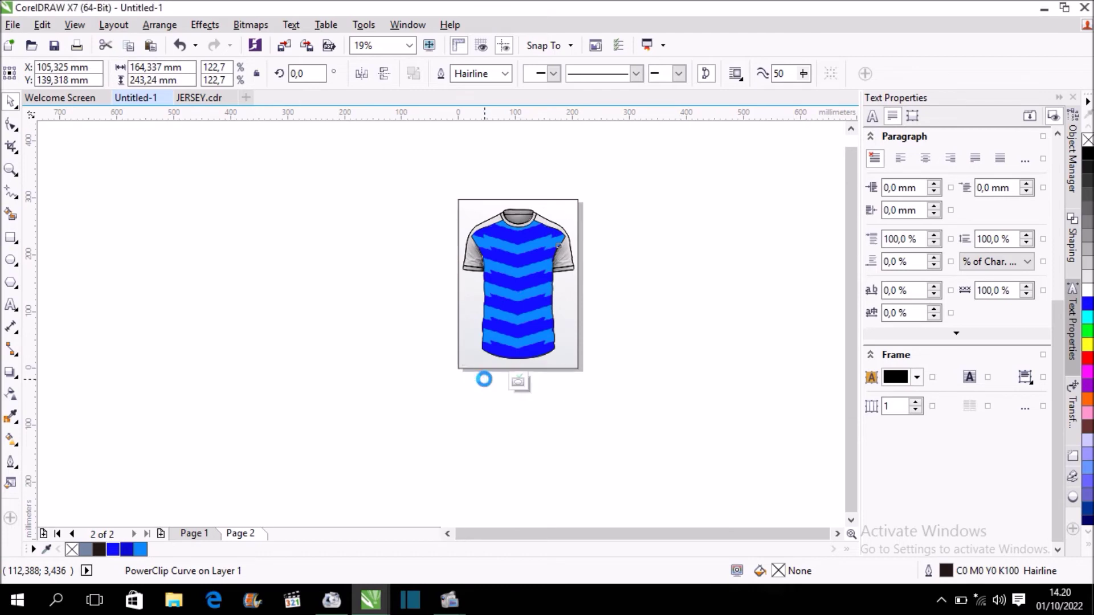
pyautogui.click(10, 397)
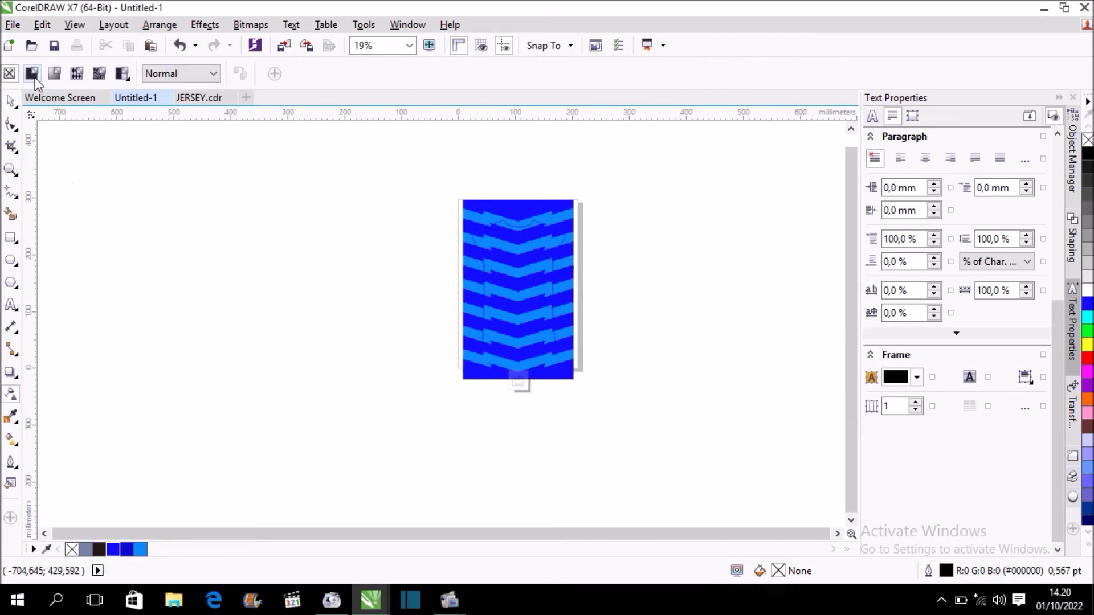
pyautogui.click(34, 74)
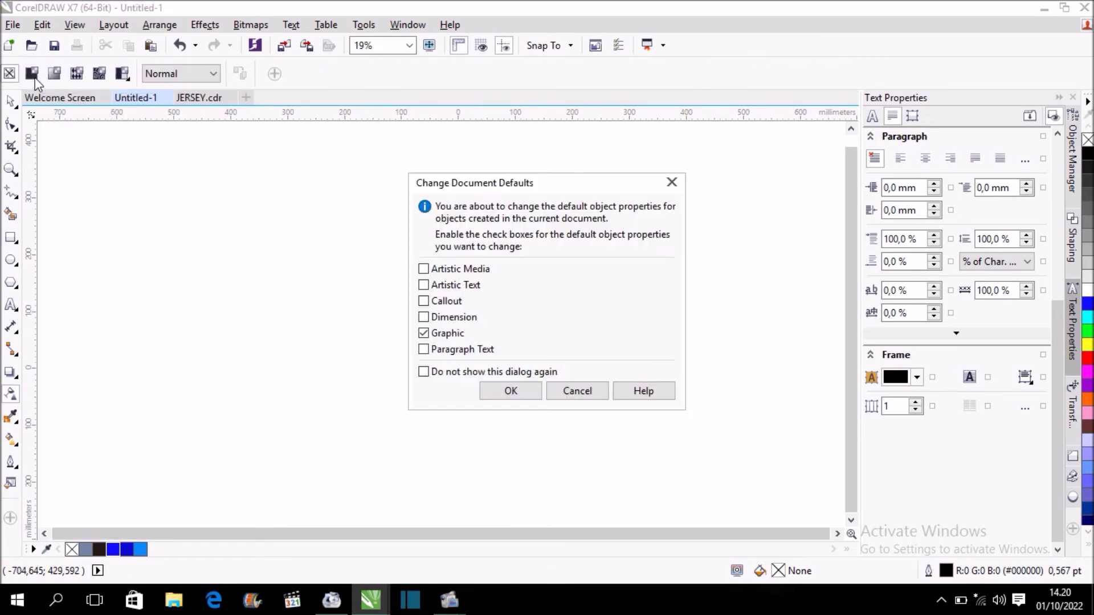
pyautogui.click(580, 391)
pyautogui.click(572, 330)
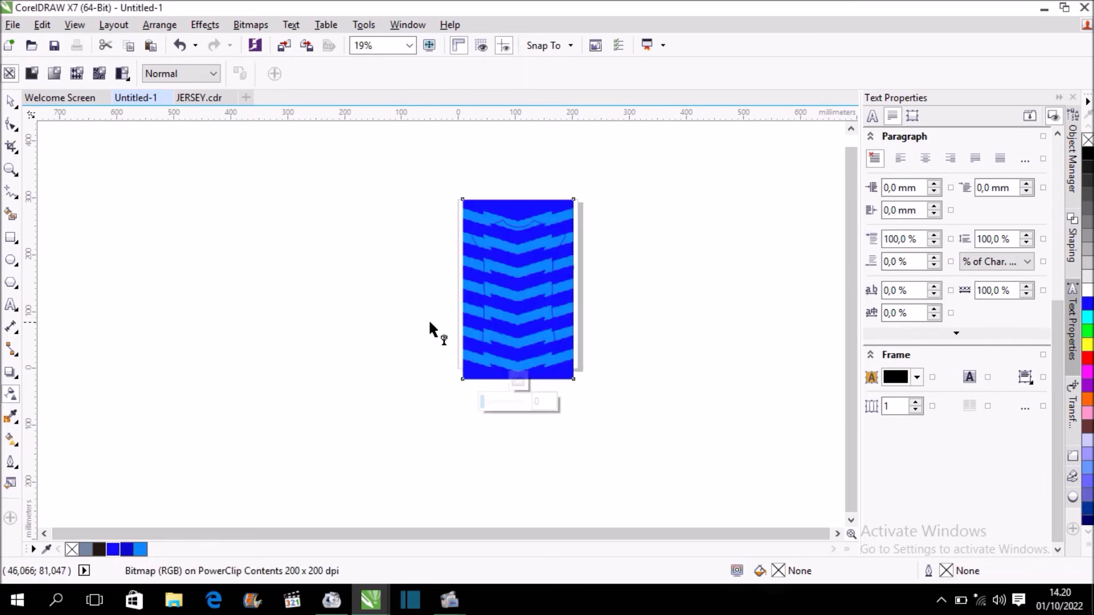
pyautogui.click(31, 74)
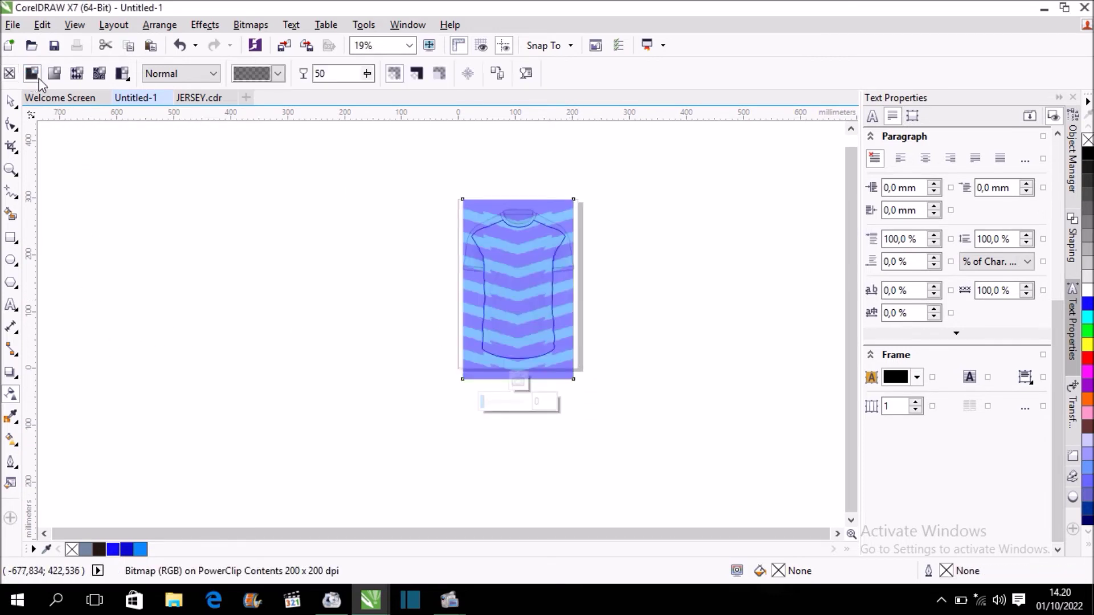
# Step: Set the striped bitmap's transparency to 0 and its merge mode to Subtract
pyautogui.click(367, 73)
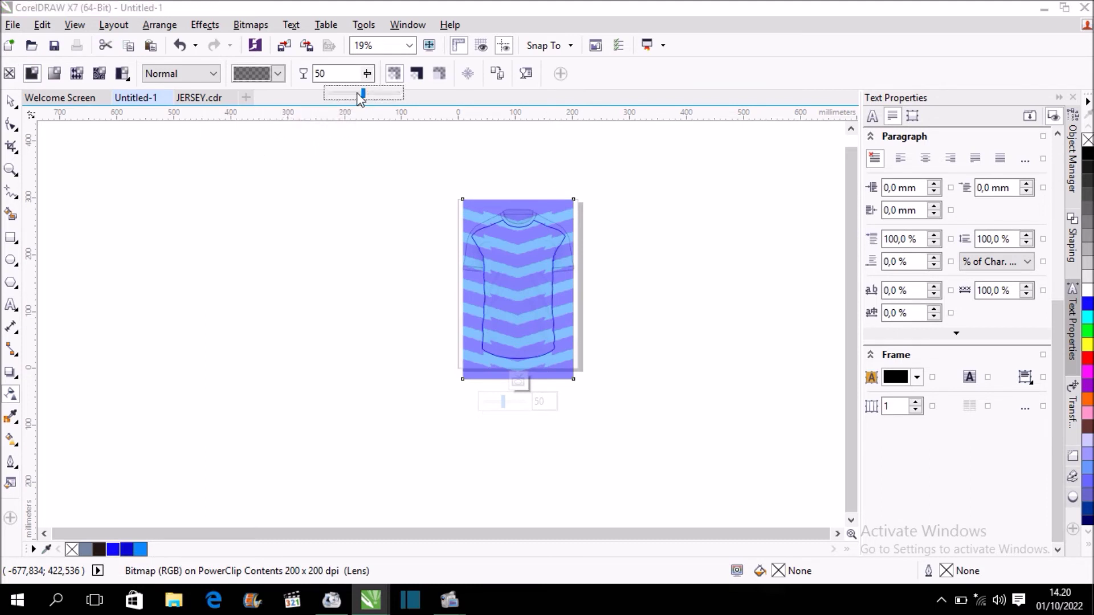
pyautogui.moveTo(335, 104); pyautogui.dragTo(326, 98)
pyautogui.click(200, 74)
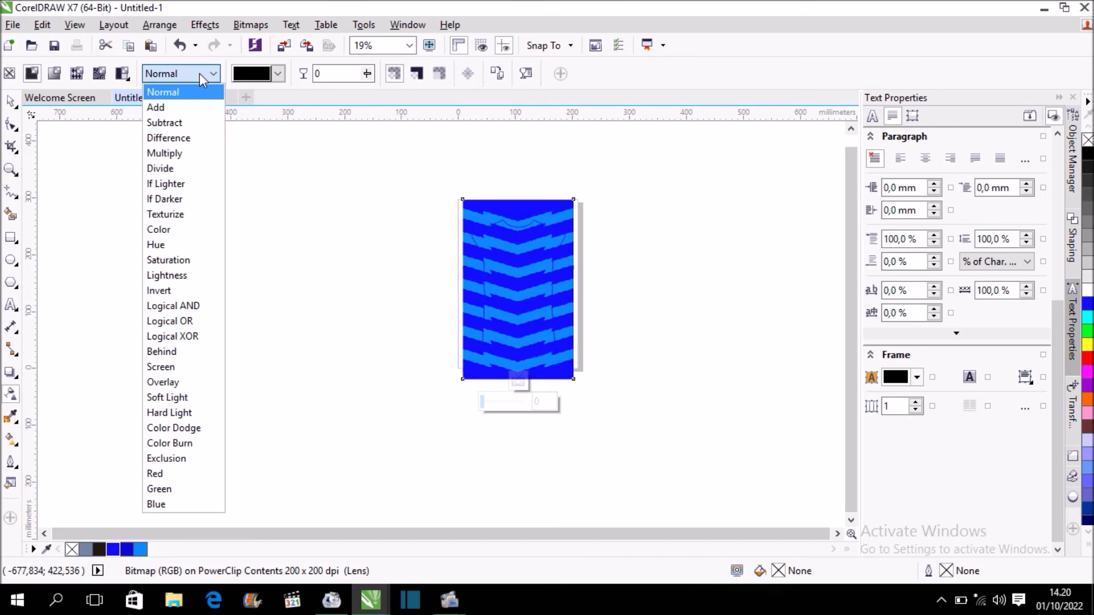
pyautogui.click(183, 124)
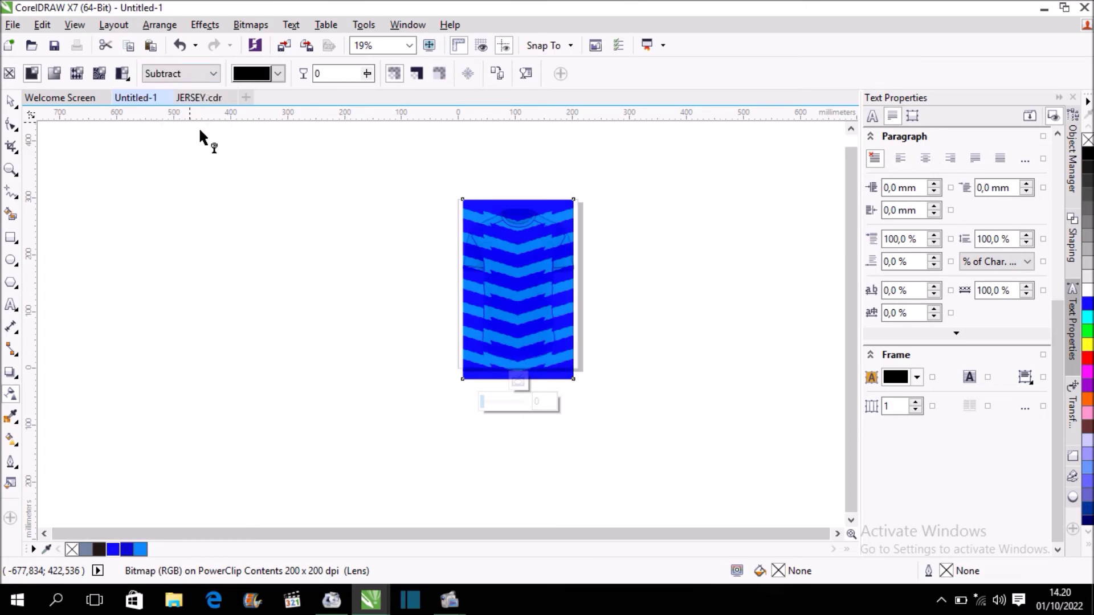
pyautogui.scroll(5, 526, 259)
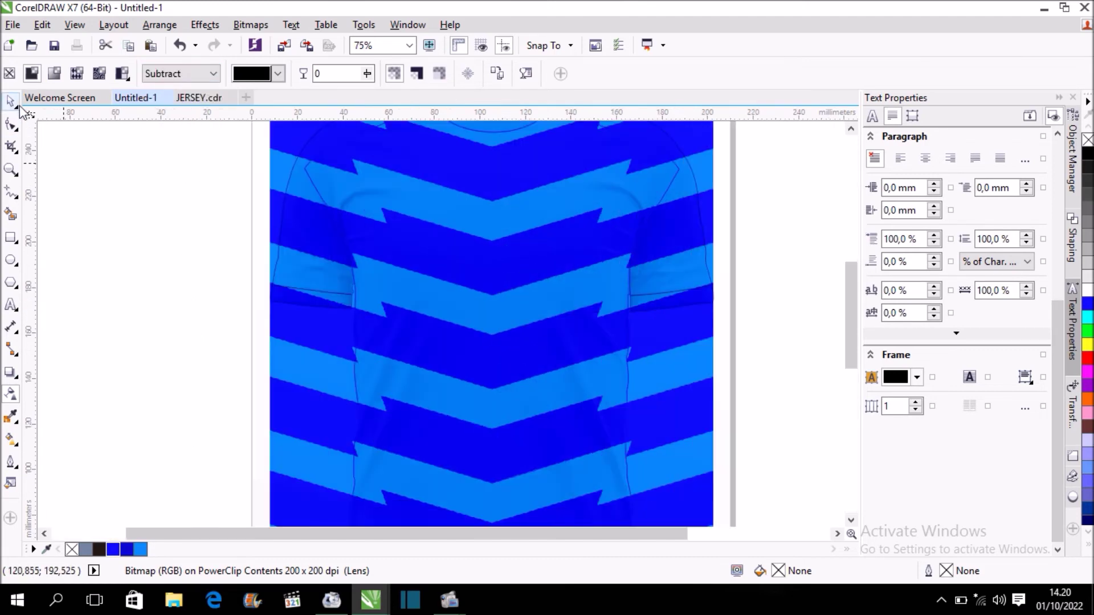
# Step: Scale the striped bitmap proportionally about its center to about 167 by 271 mm to suit the jersey body
pyautogui.click(10, 101)
pyautogui.scroll(-2, 472, 266)
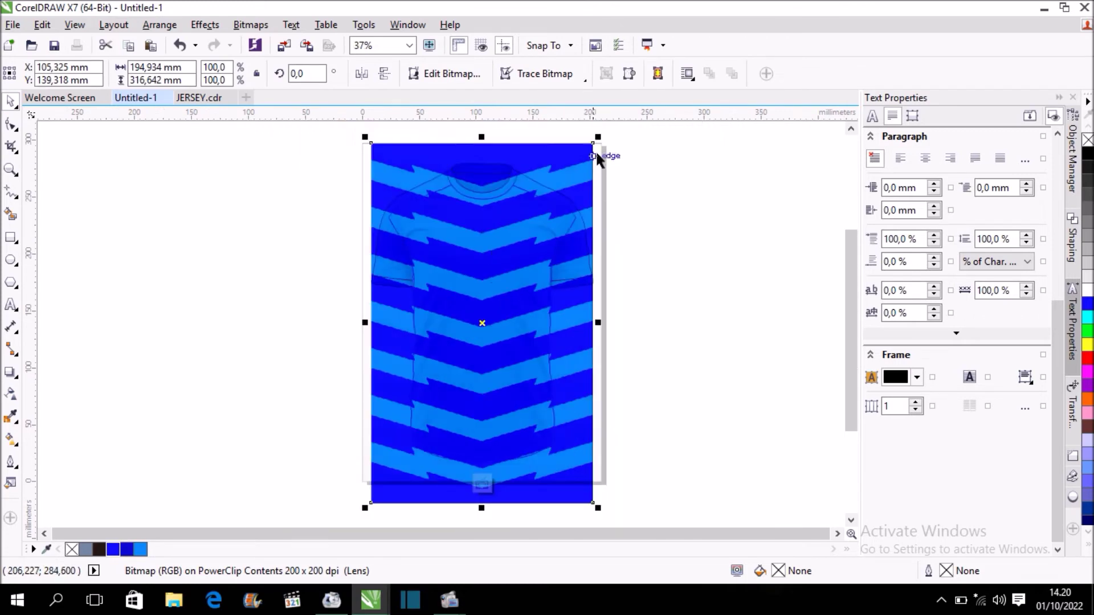
pyautogui.moveTo(599, 137); pyautogui.dragTo(590, 151)
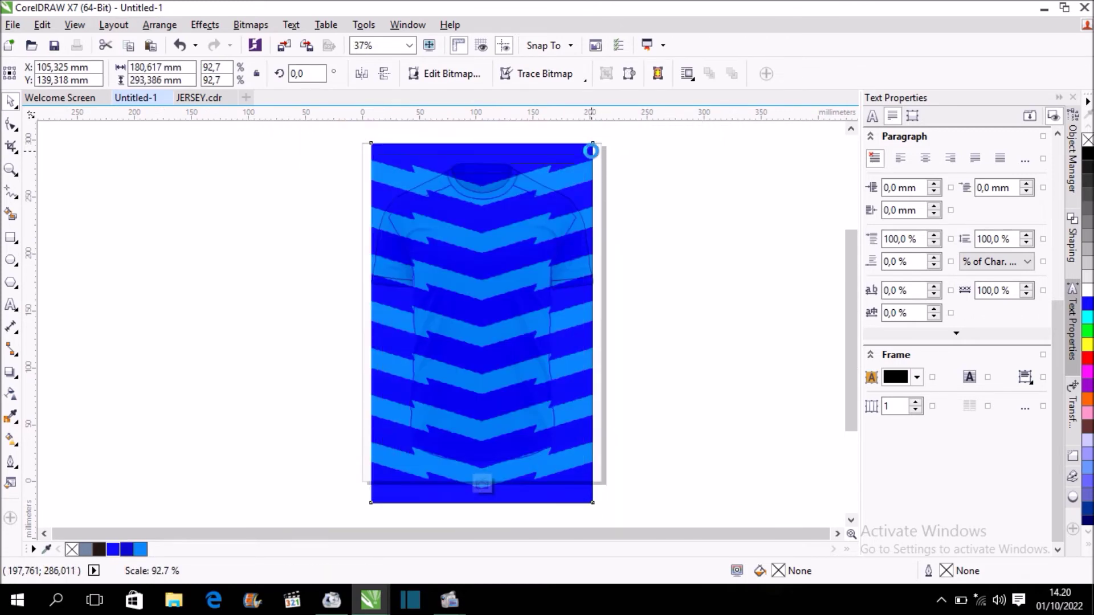
pyautogui.moveTo(592, 149); pyautogui.dragTo(582, 167)
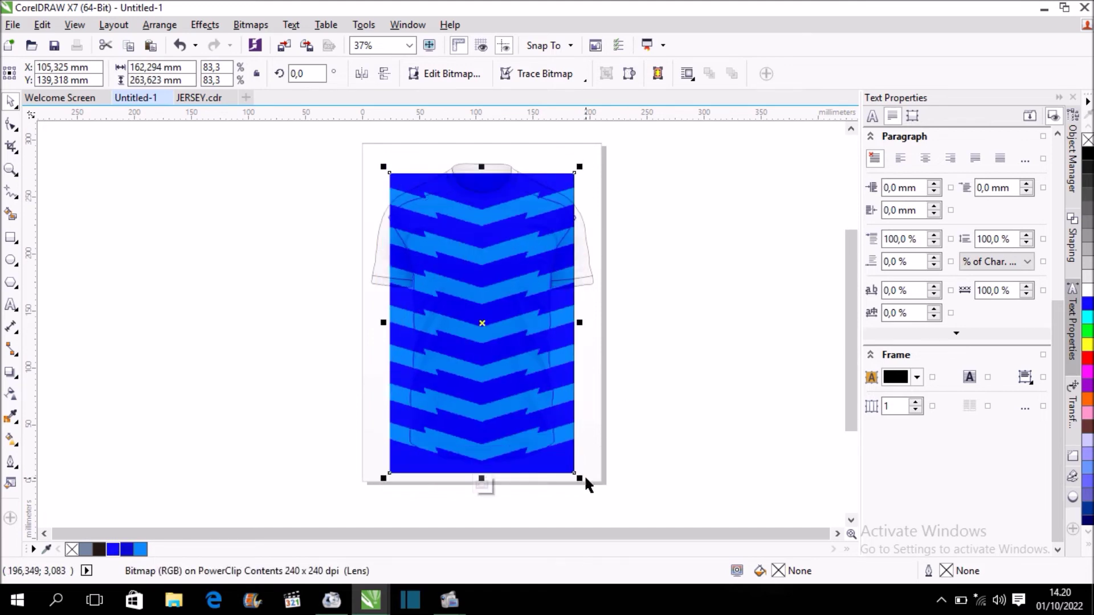
pyautogui.moveTo(580, 479); pyautogui.dragTo(570, 472)
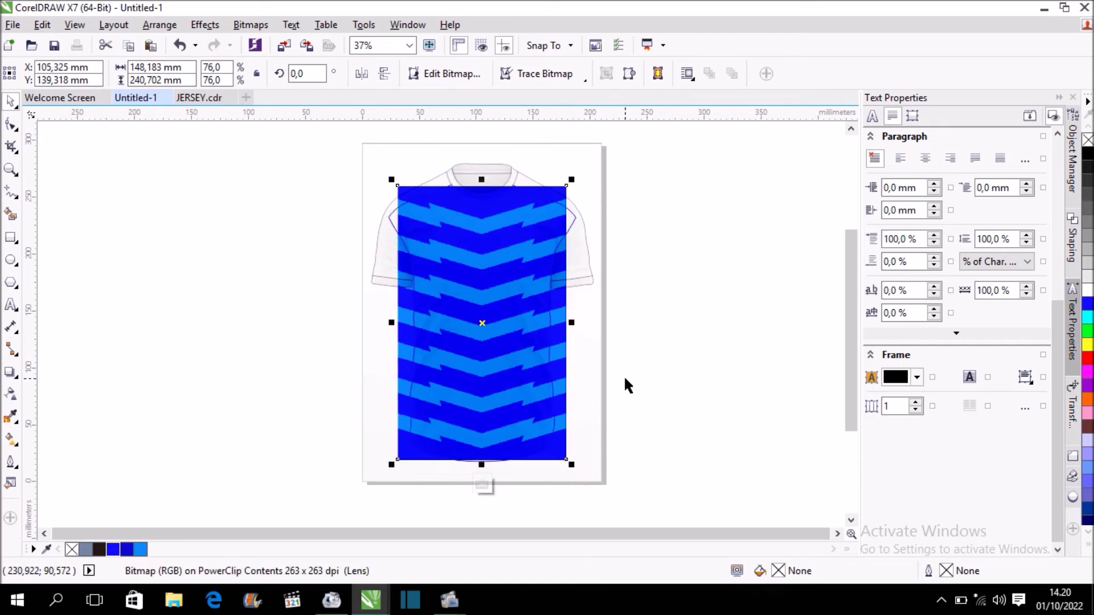
pyautogui.moveTo(391, 182); pyautogui.dragTo(370, 172)
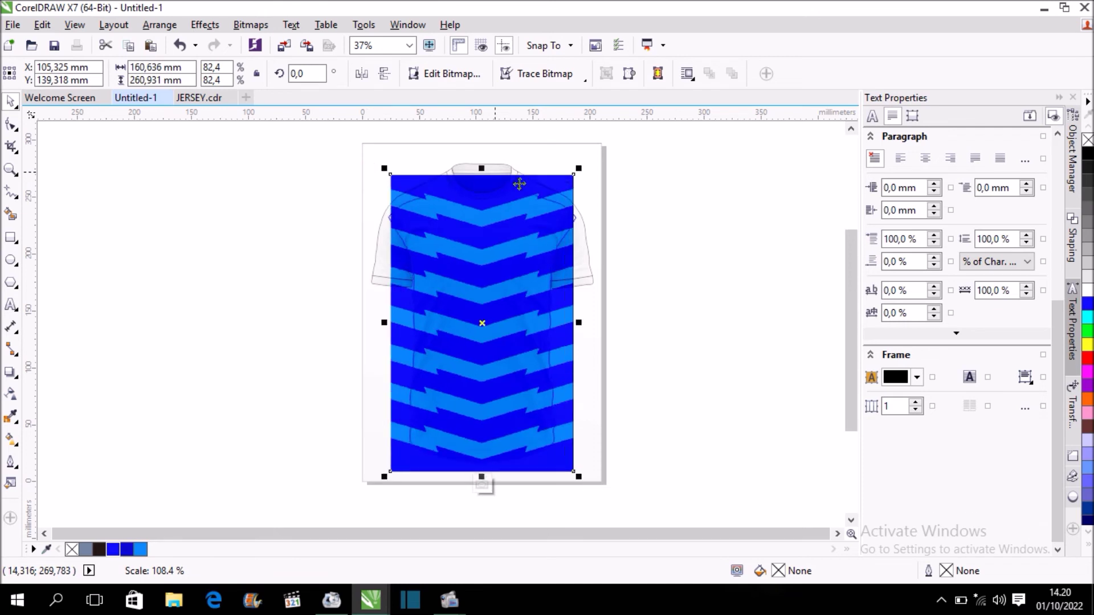
pyautogui.moveTo(579, 170); pyautogui.dragTo(585, 166)
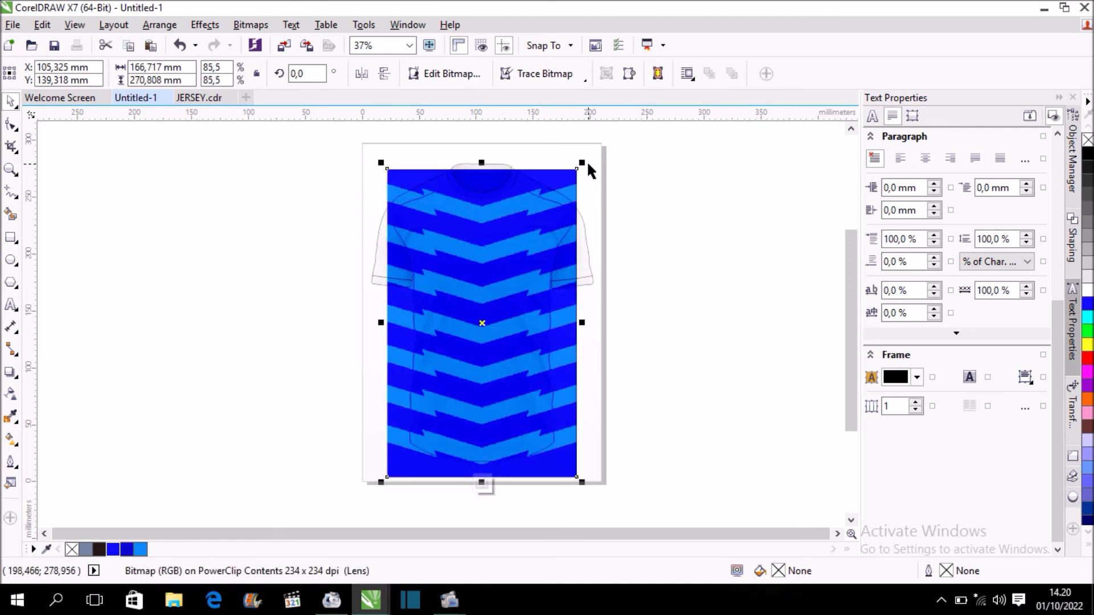
# Step: Nudge the striped bitmap up 1.7 mm within the jersey body
pyautogui.moveTo(509, 460); pyautogui.dragTo(580, 462)
pyautogui.press('Up')
pyautogui.press('Up')
pyautogui.press('Up')
pyautogui.press('Up')
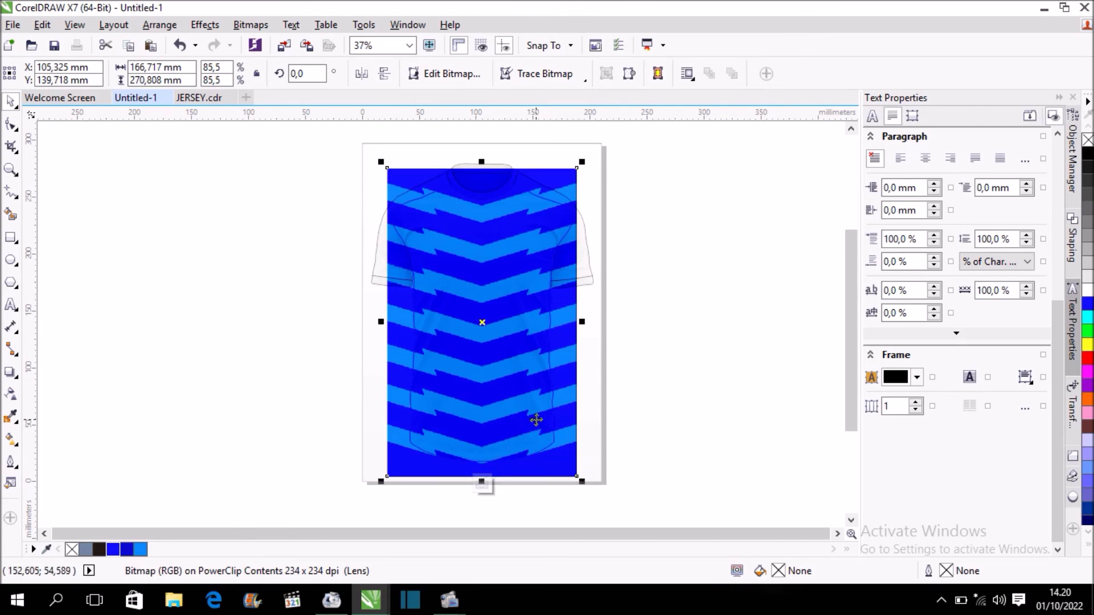
pyautogui.press('Up')
pyautogui.press('Up')
pyautogui.press('Up')
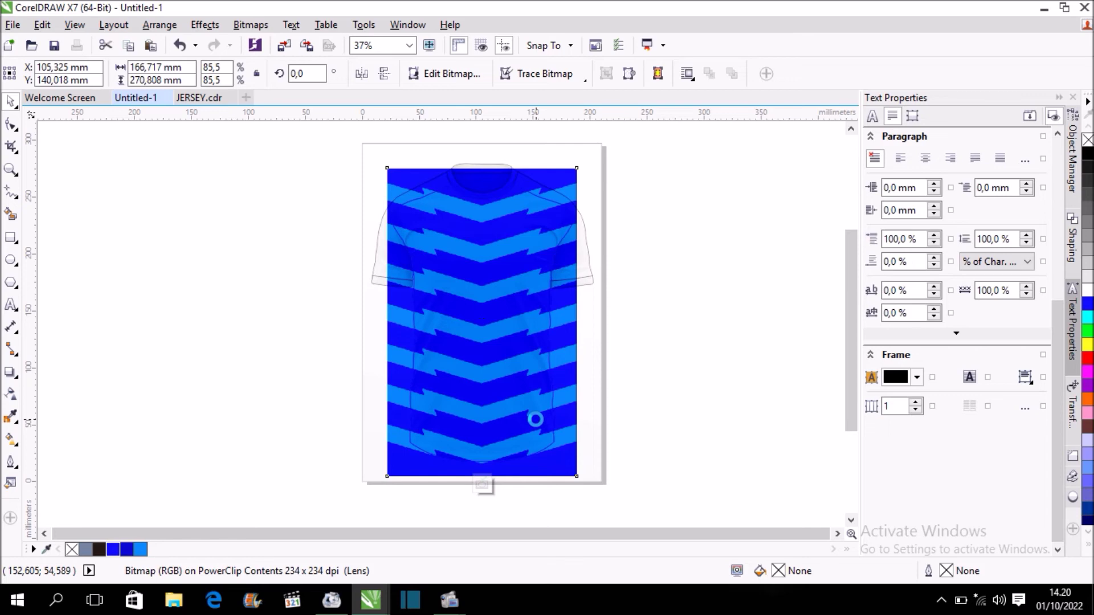
pyautogui.press('Up')
pyautogui.press('Up')
pyautogui.press('Up')
pyautogui.press('Up')
pyautogui.press('Up')
pyautogui.press('Up')
pyautogui.press('Up')
pyautogui.press('Up')
pyautogui.press('Up')
pyautogui.press('Up')
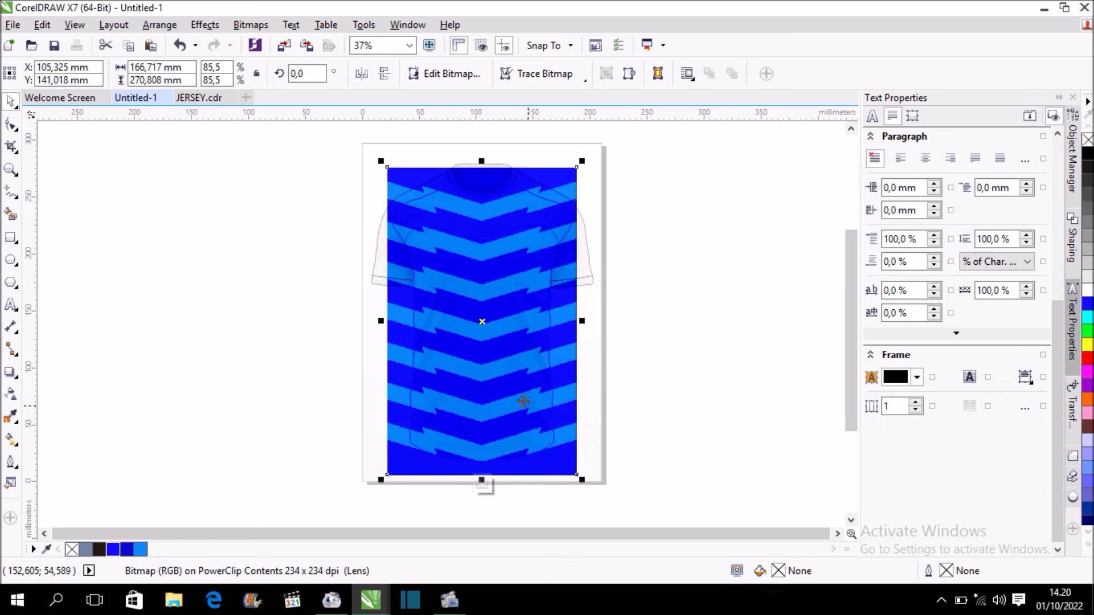
# Step: Finish editing the PowerClip contents and inspect the pattern on the jersey body up close
pyautogui.click(482, 485)
pyautogui.click(665, 344)
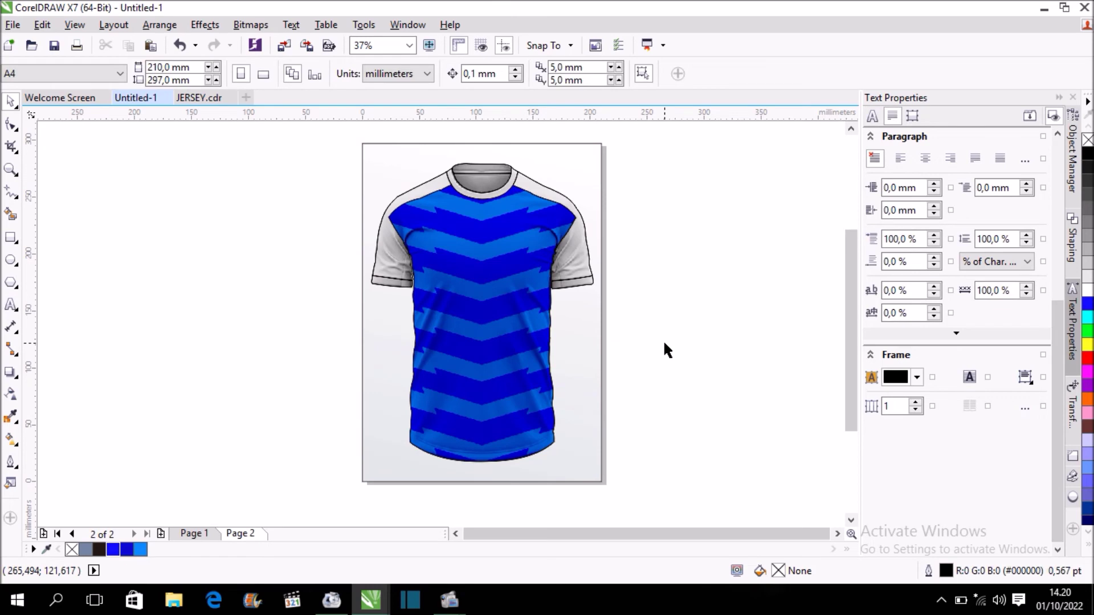
pyautogui.scroll(2, 500, 254)
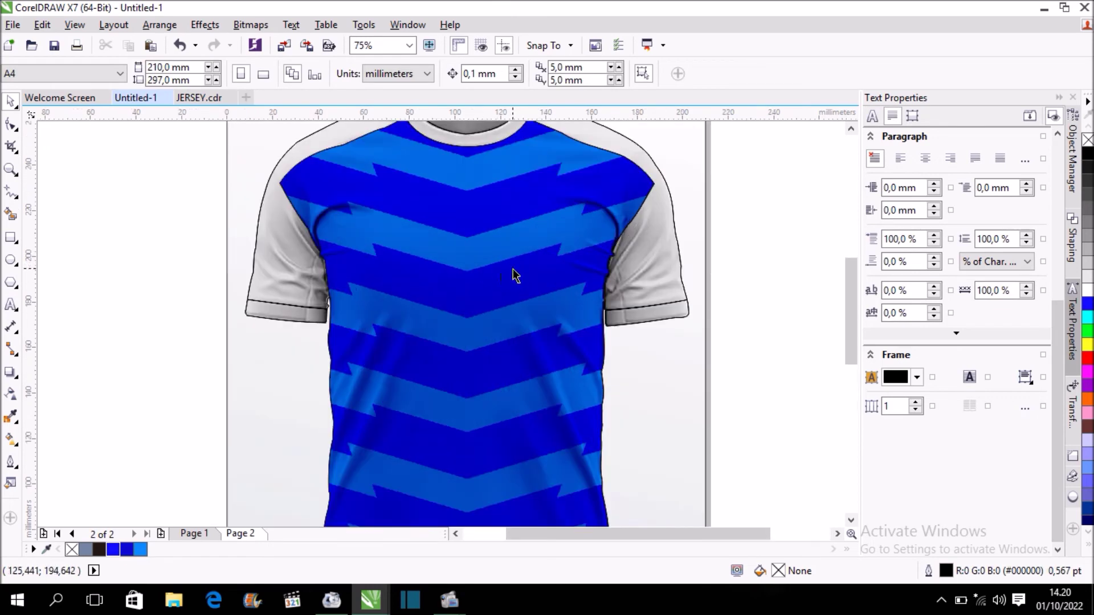
pyautogui.scroll(-2, 513, 275)
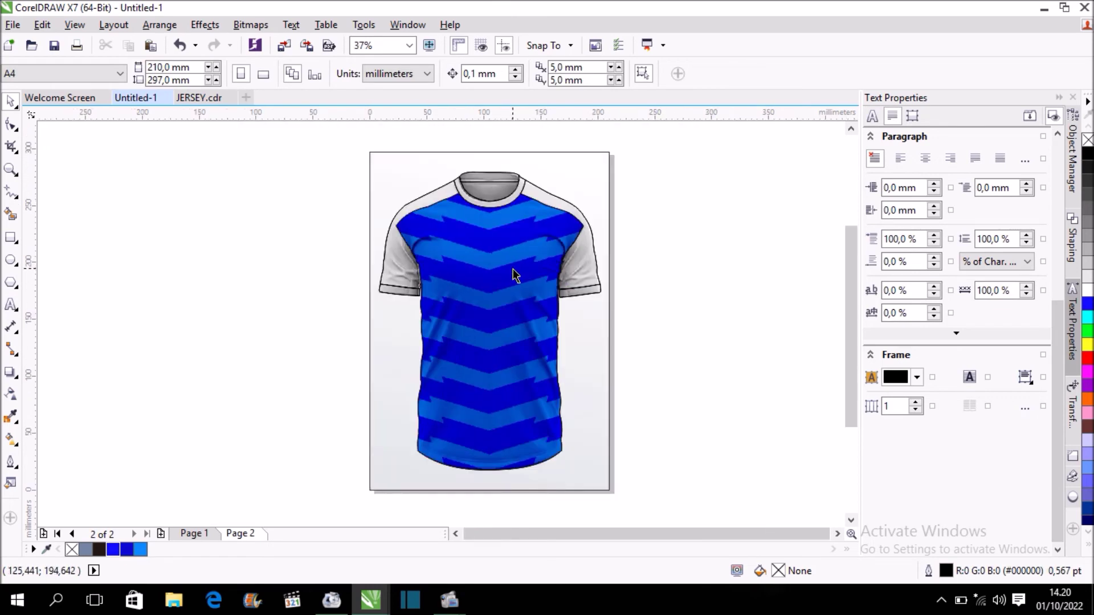
# Step: Fill both jersey sleeves with blue (#0000FF) from the document colors
pyautogui.click(402, 257)
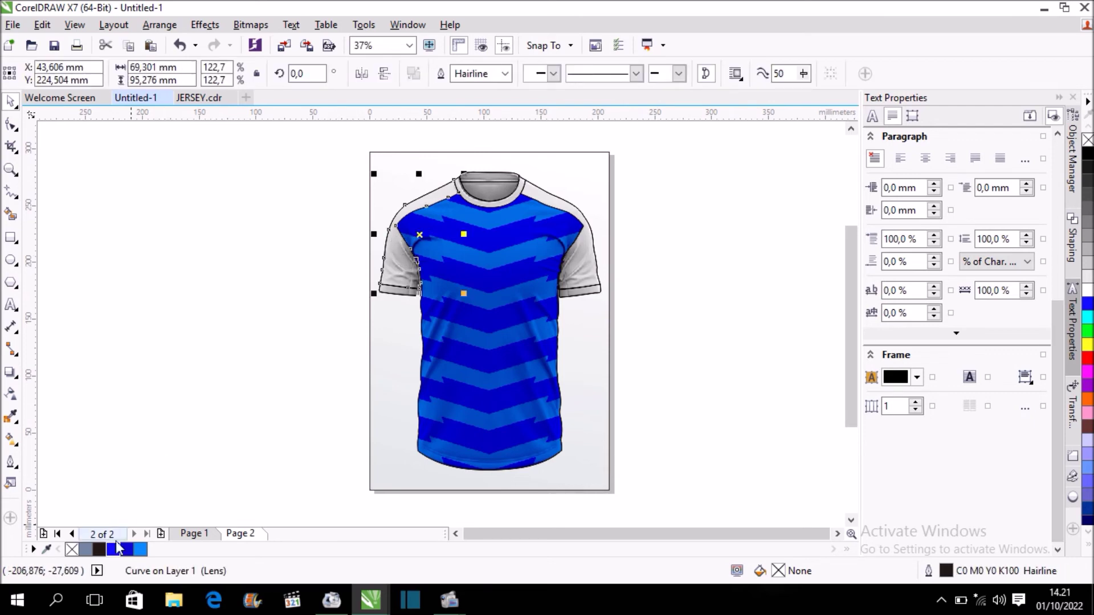
pyautogui.click(116, 549)
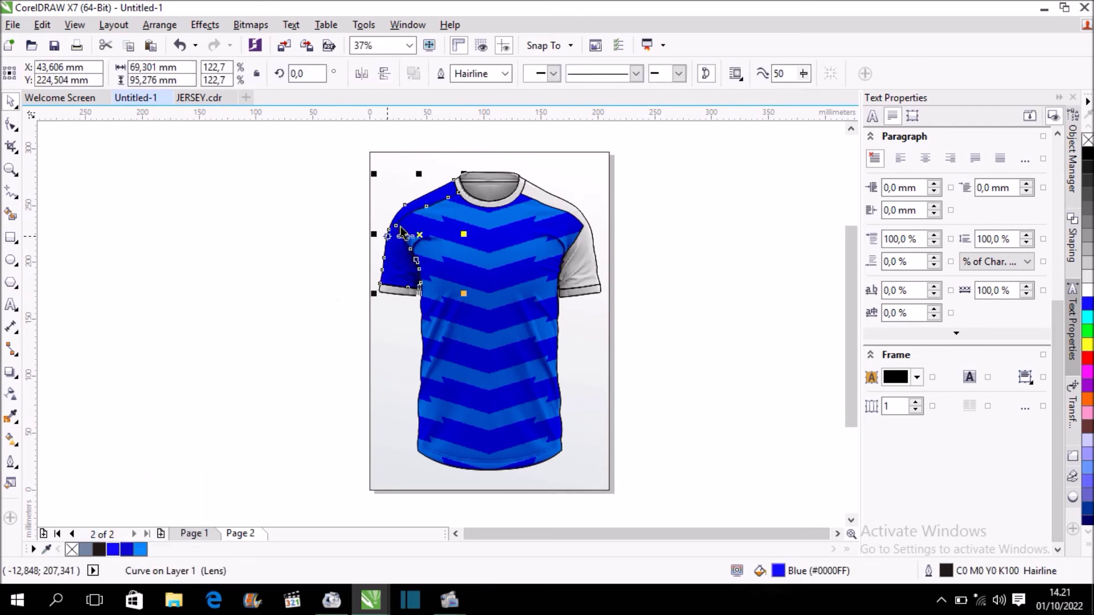
pyautogui.scroll(4, 400, 231)
pyautogui.scroll(-2, 368, 234)
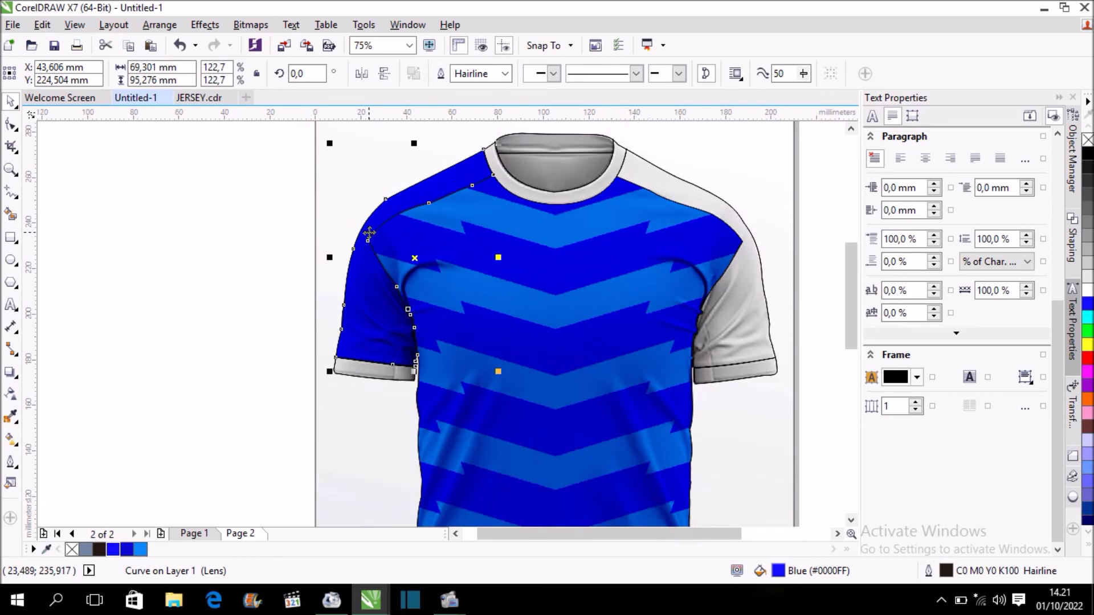
pyautogui.click(743, 281)
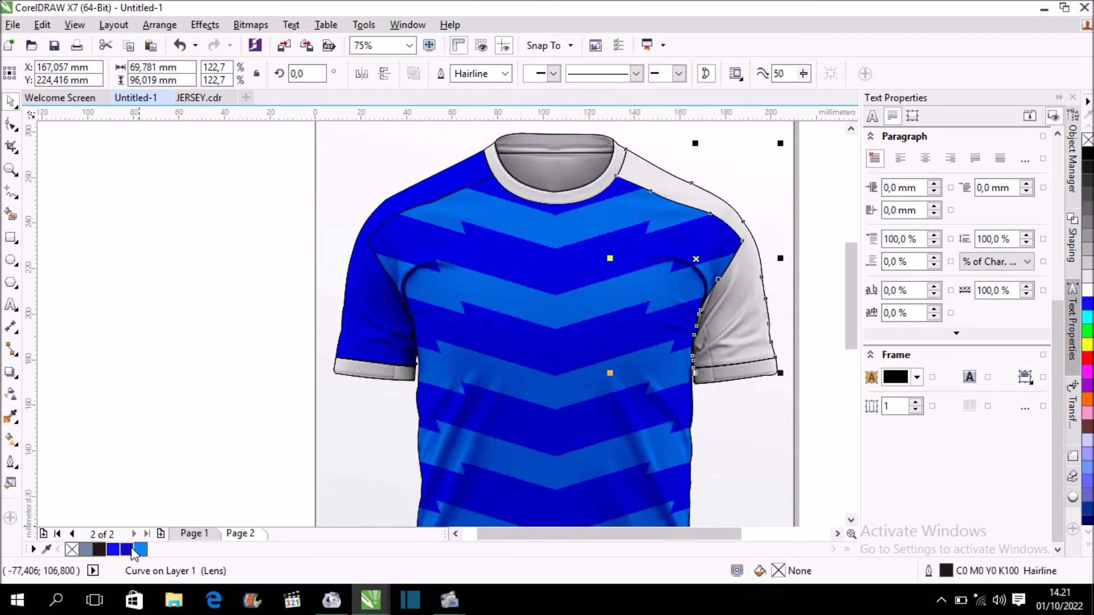
pyautogui.click(113, 551)
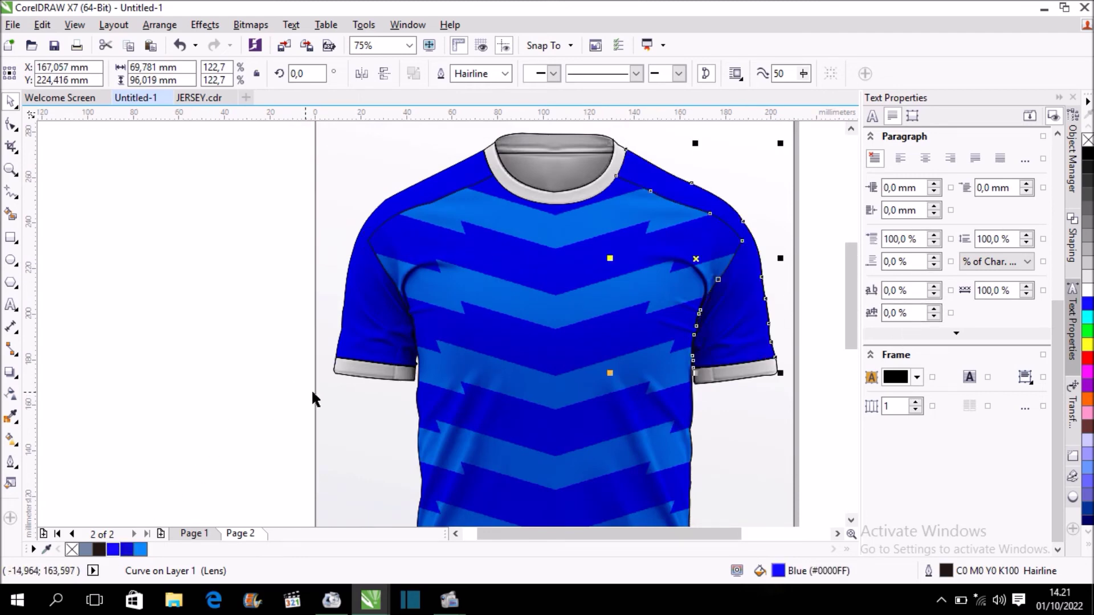
# Step: Fill both sleeve cuffs of the jersey with Deep Yellow (#FFCC00)
pyautogui.click(363, 374)
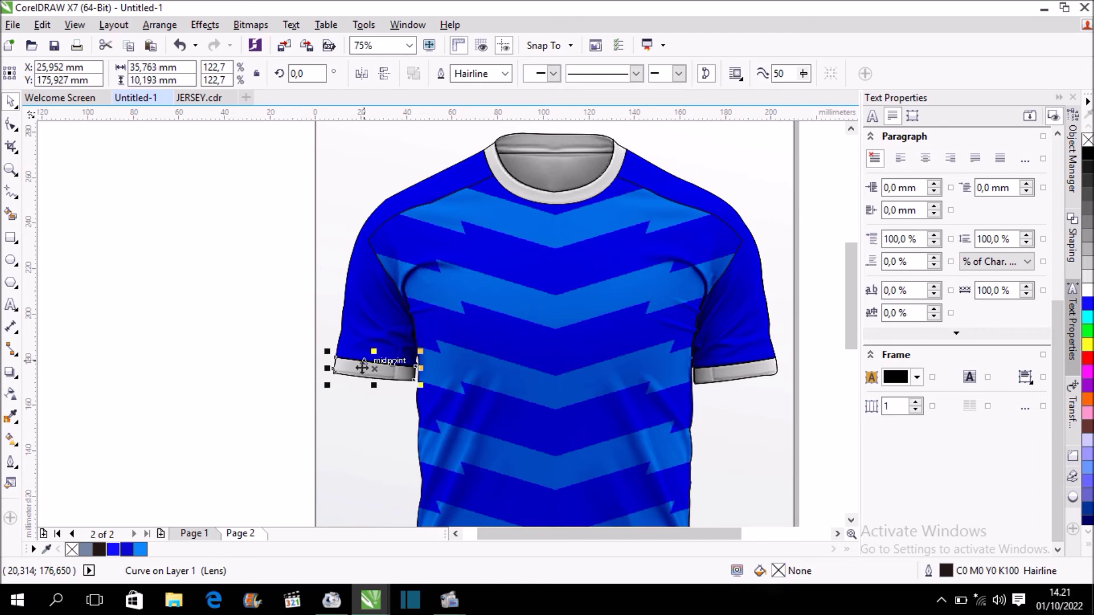
pyautogui.click(196, 338)
pyautogui.scroll(2, 399, 356)
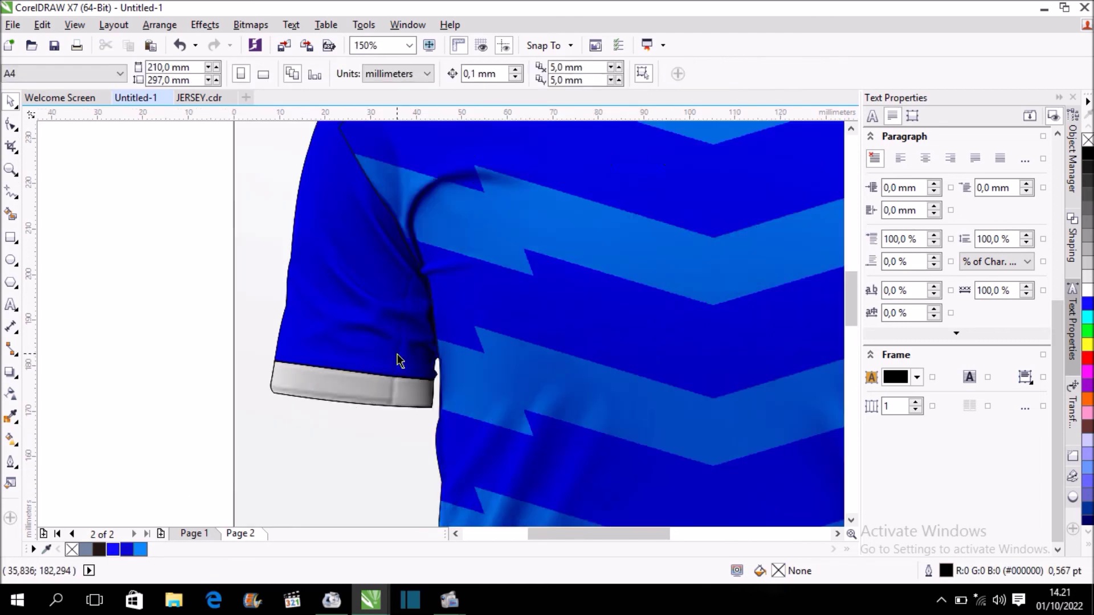
pyautogui.click(381, 401)
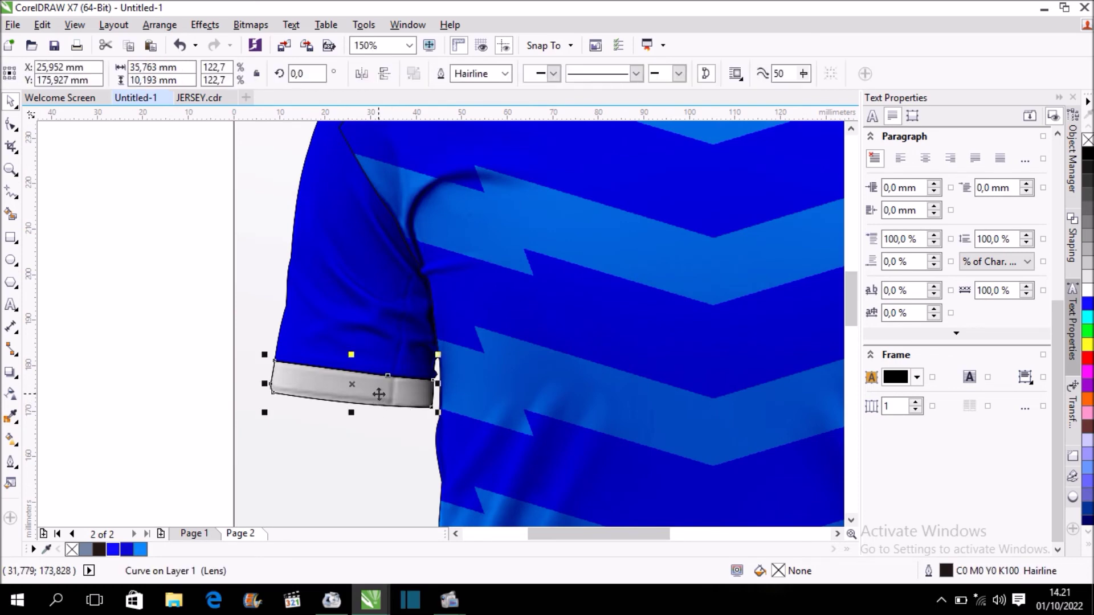
pyautogui.click(1089, 552)
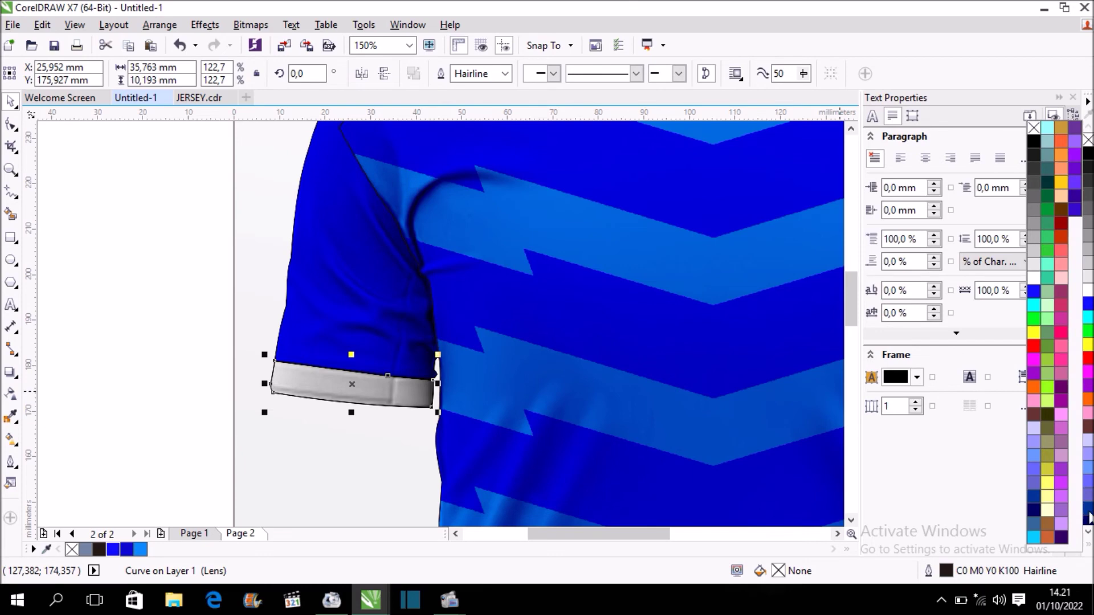
pyautogui.click(1061, 183)
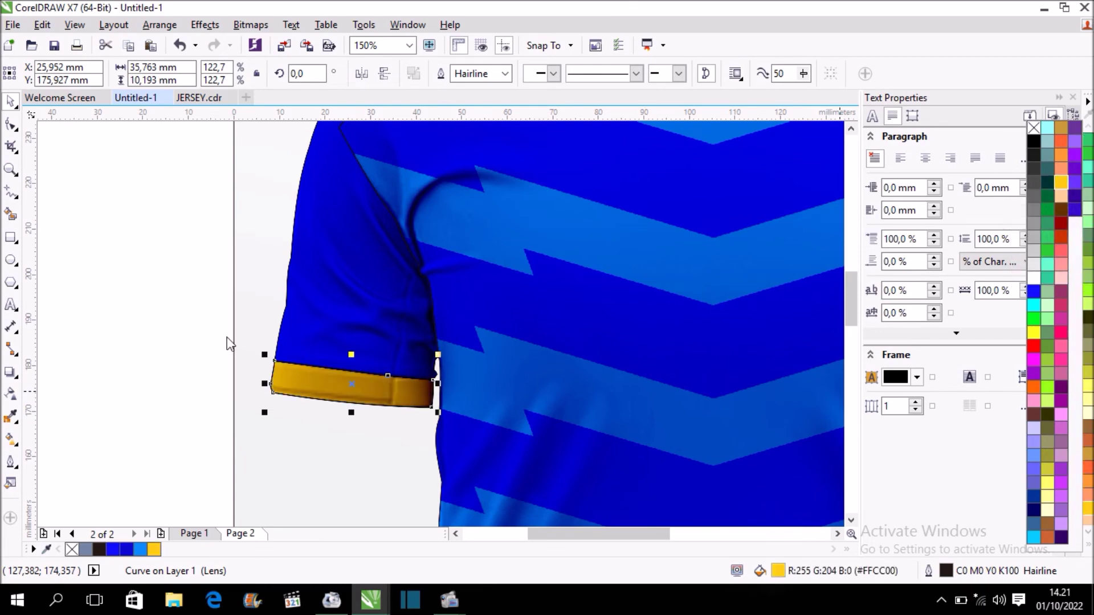
pyautogui.scroll(-2, 197, 333)
pyautogui.click(652, 365)
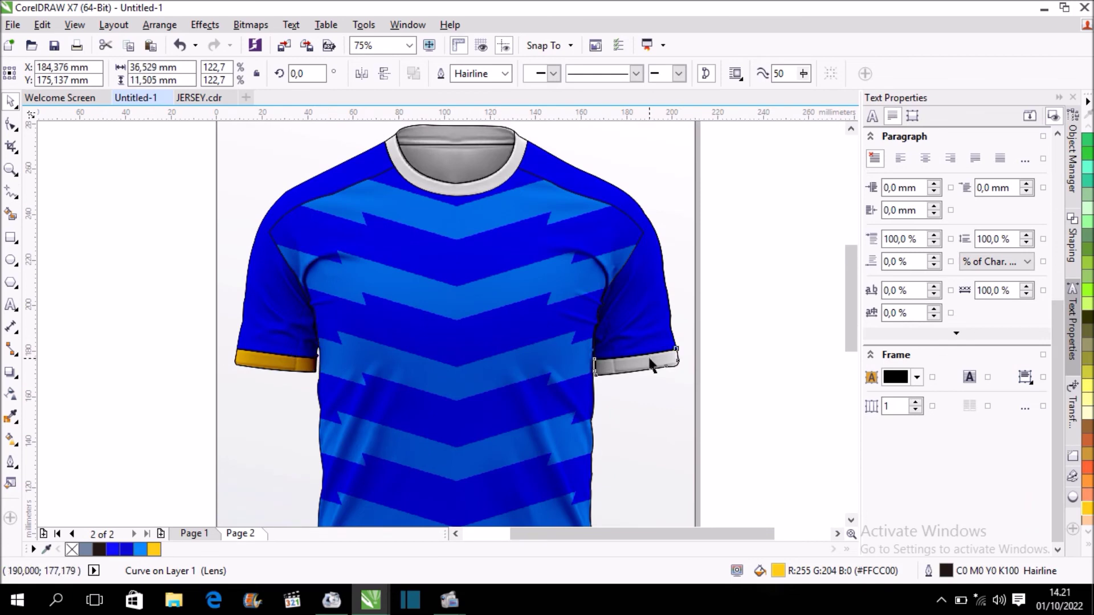
pyautogui.click(154, 550)
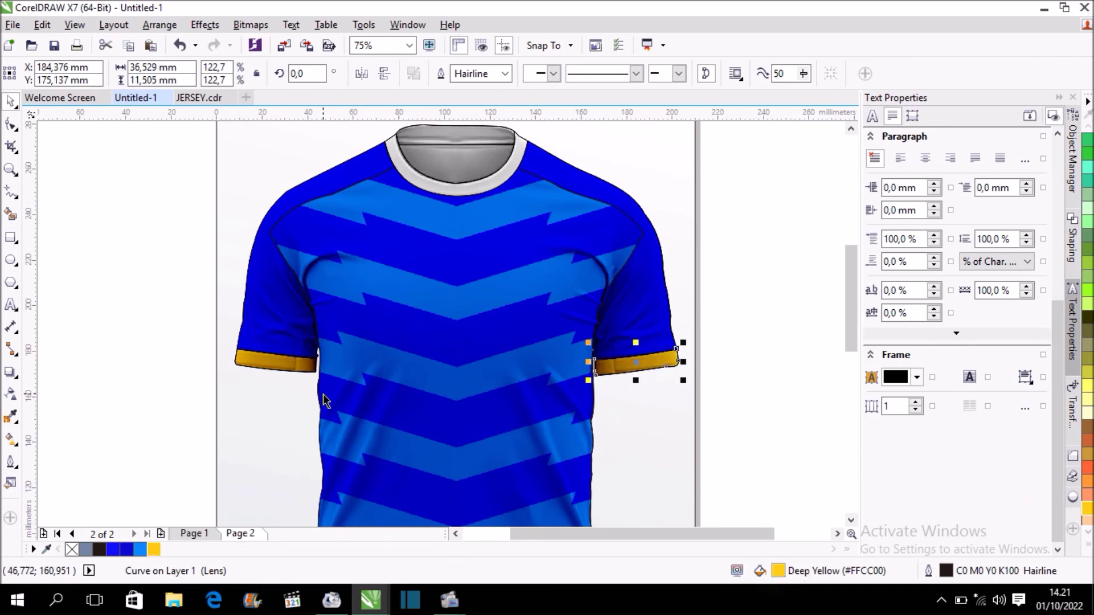
# Step: Fill the front collar band and the back collar strip with Deep Yellow (#FFCC00) from the document colors
pyautogui.click(456, 188)
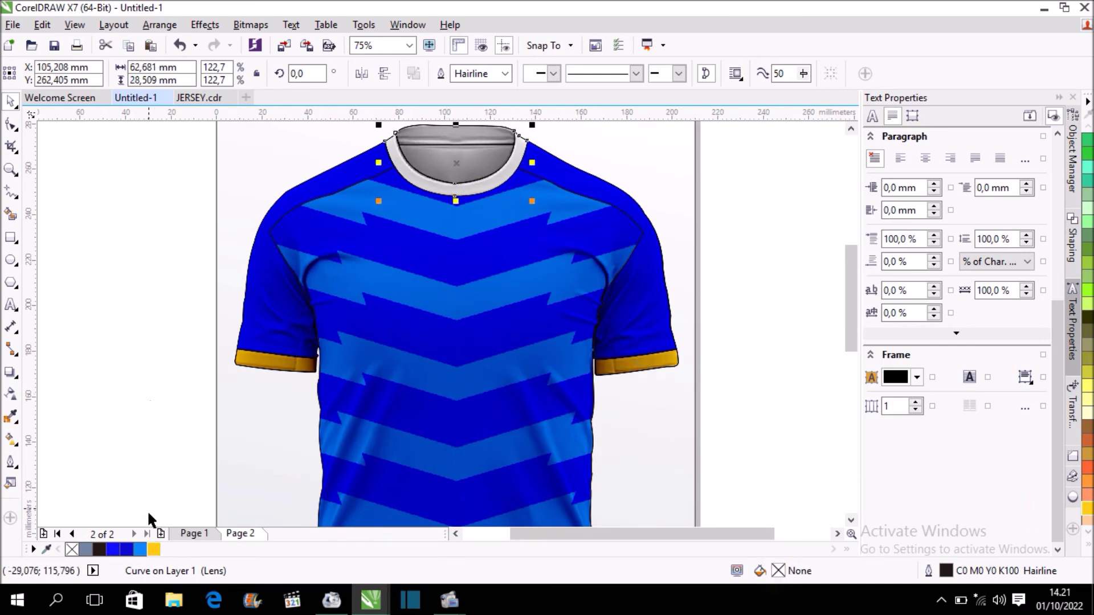
pyautogui.click(153, 550)
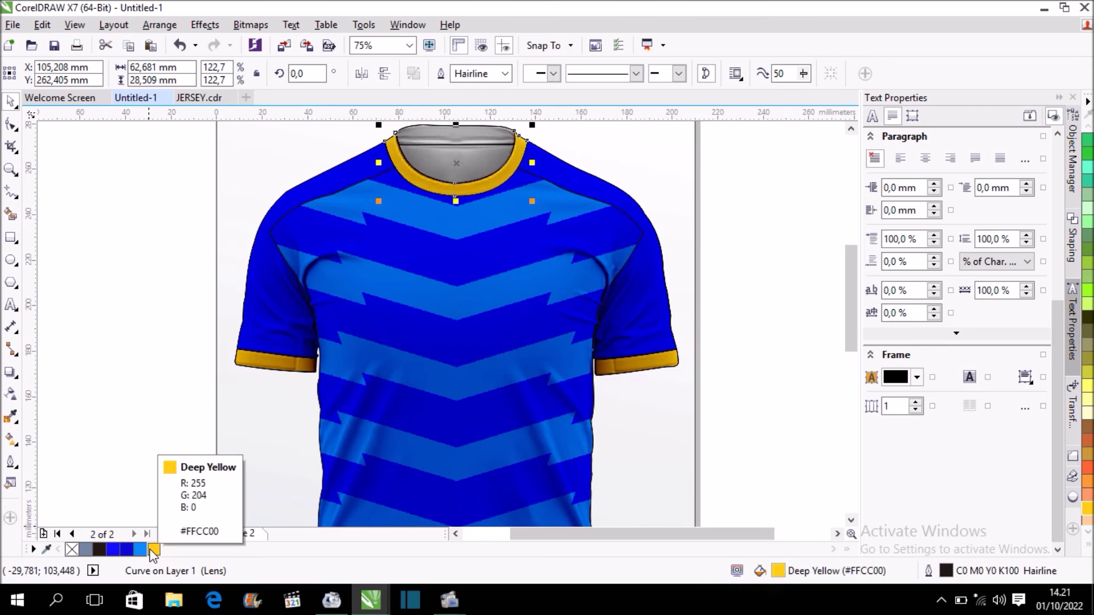
pyautogui.scroll(3, 671, 249)
pyautogui.click(452, 239)
pyautogui.click(450, 234)
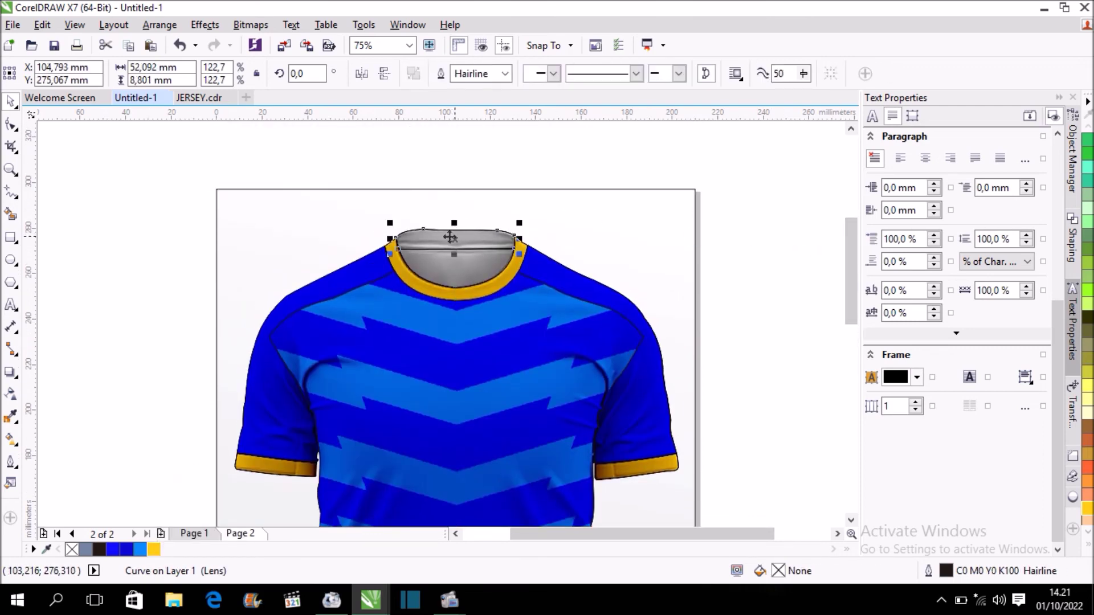
pyautogui.click(154, 549)
pyautogui.click(604, 218)
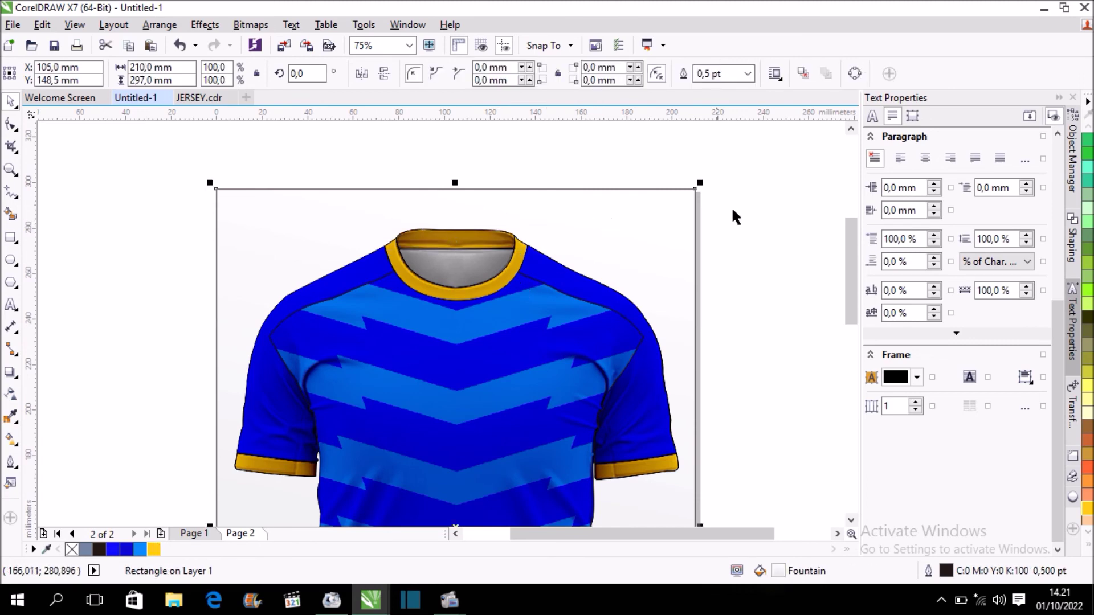
pyautogui.click(747, 205)
# Step: Fill the inner neck area behind the collar with blue from the document colors
pyautogui.click(467, 273)
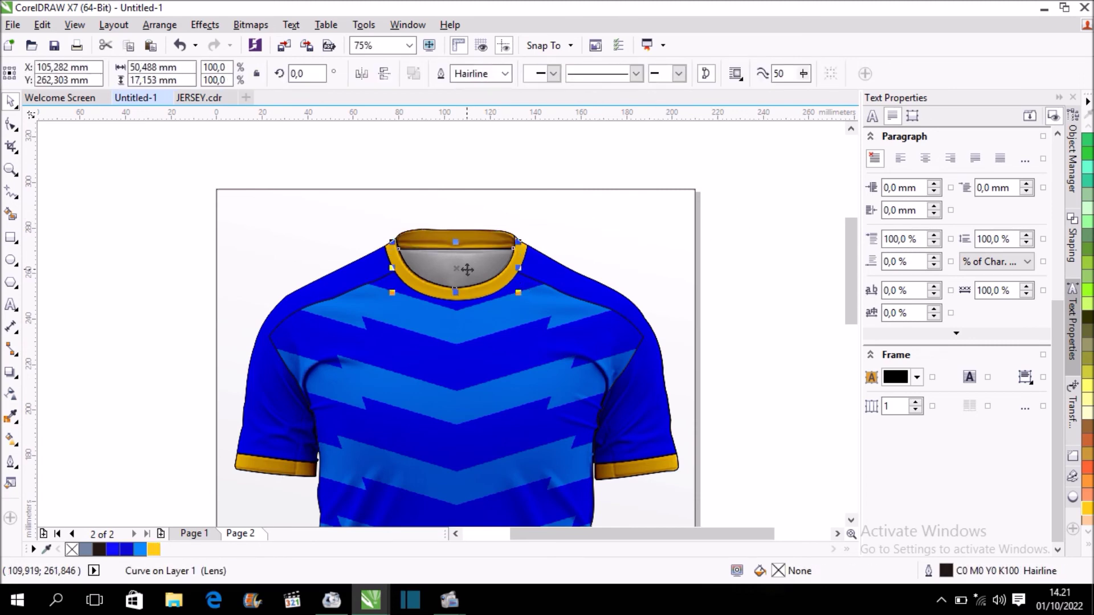
pyautogui.click(113, 550)
pyautogui.click(210, 160)
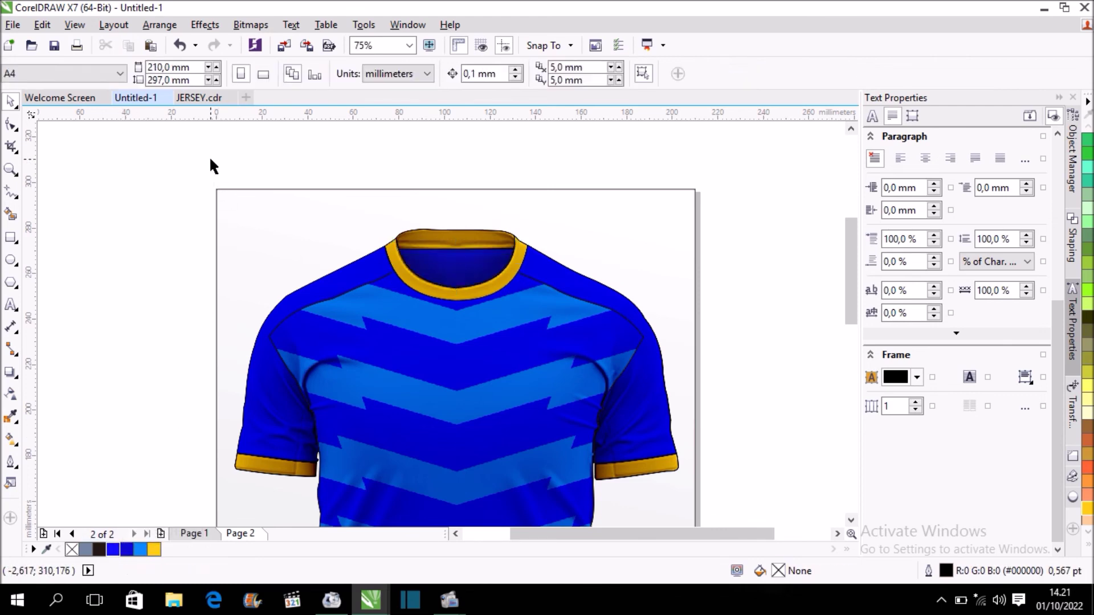
# Step: Select all the jersey pieces together and remove their outlines
pyautogui.hotkey('shift', 'F4')
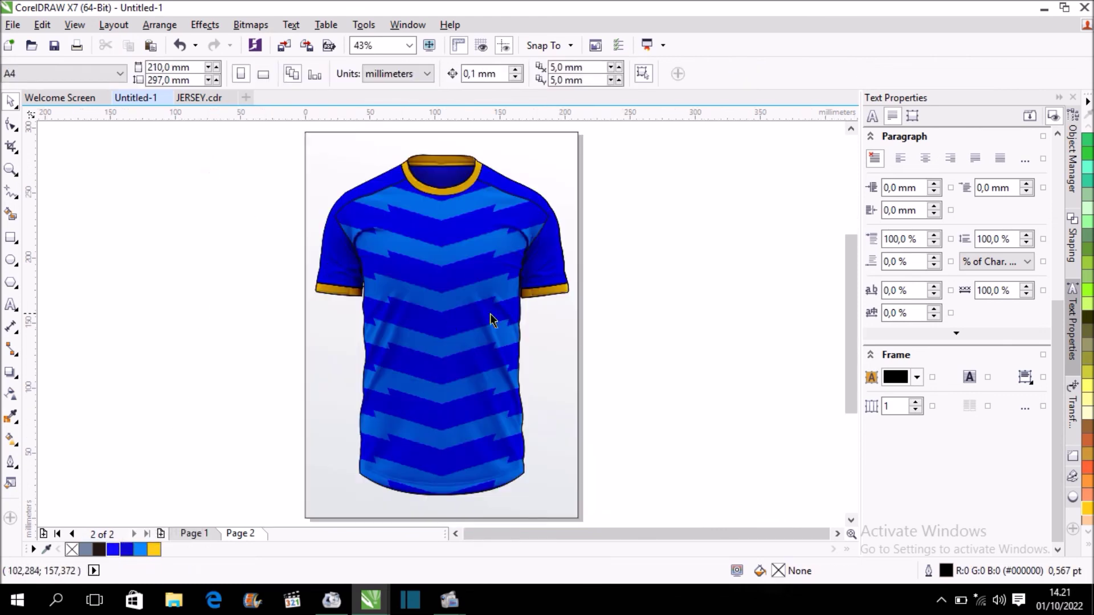
pyautogui.scroll(-4, 655, 293)
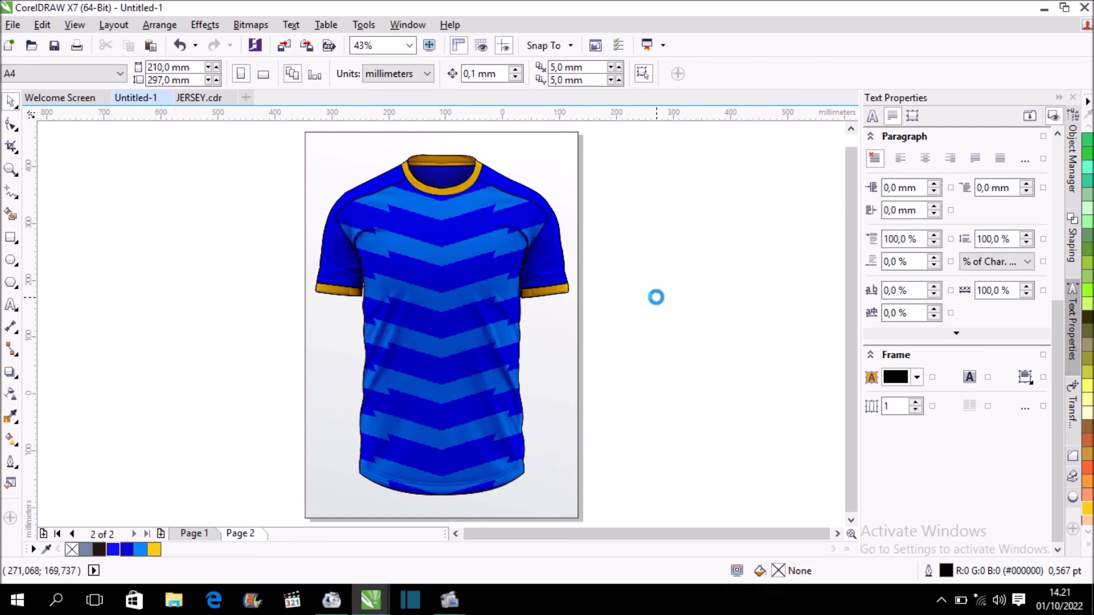
pyautogui.moveTo(480, 232); pyautogui.dragTo(665, 394)
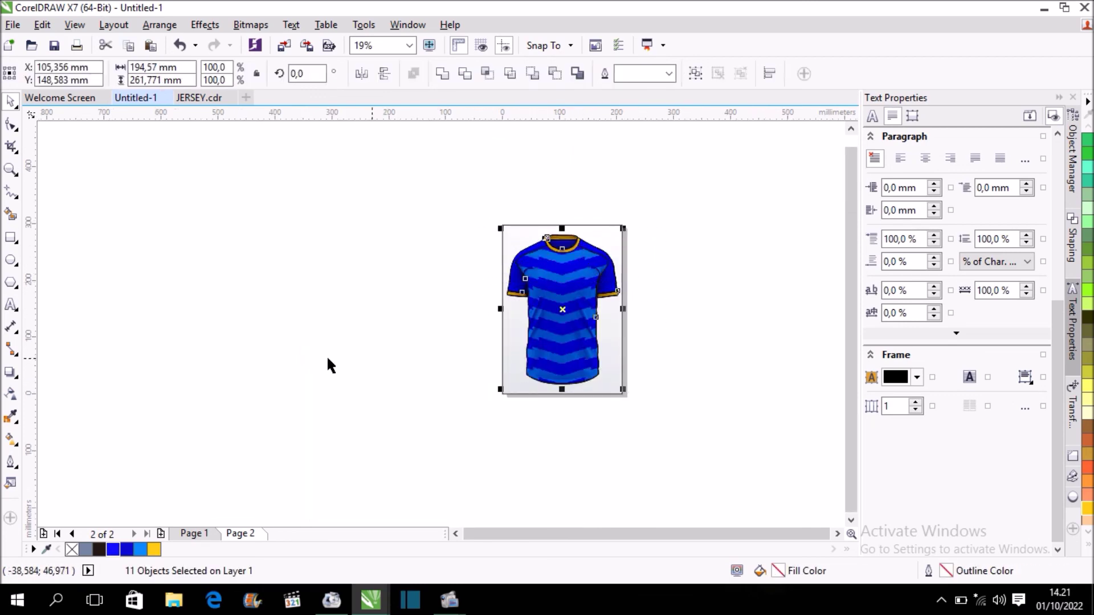
pyautogui.rightClick(72, 548)
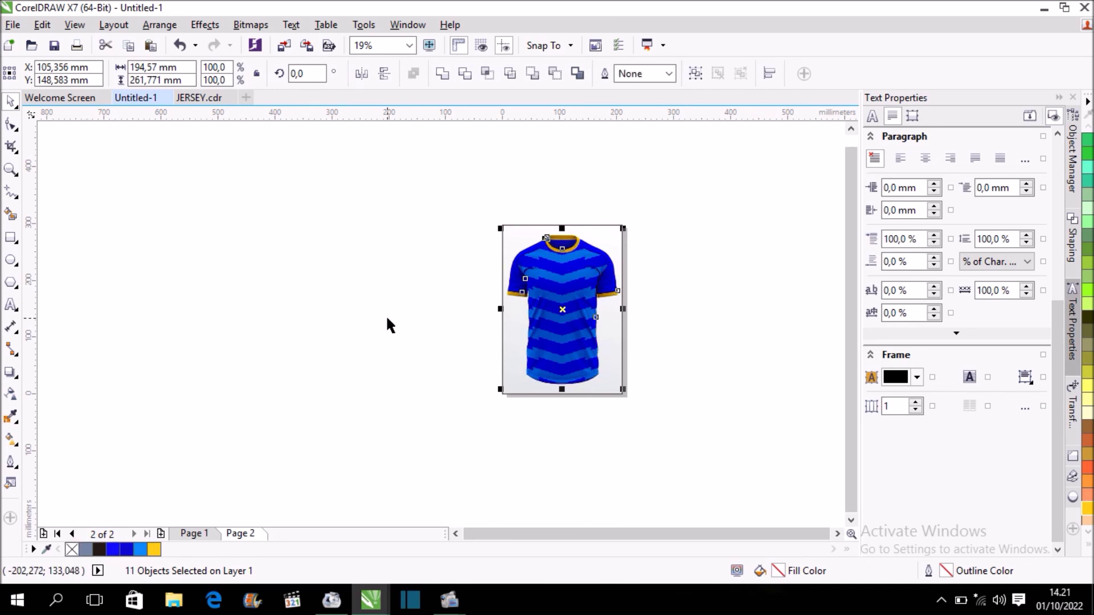
pyautogui.hotkey('shift', 'F4')
pyautogui.click(731, 220)
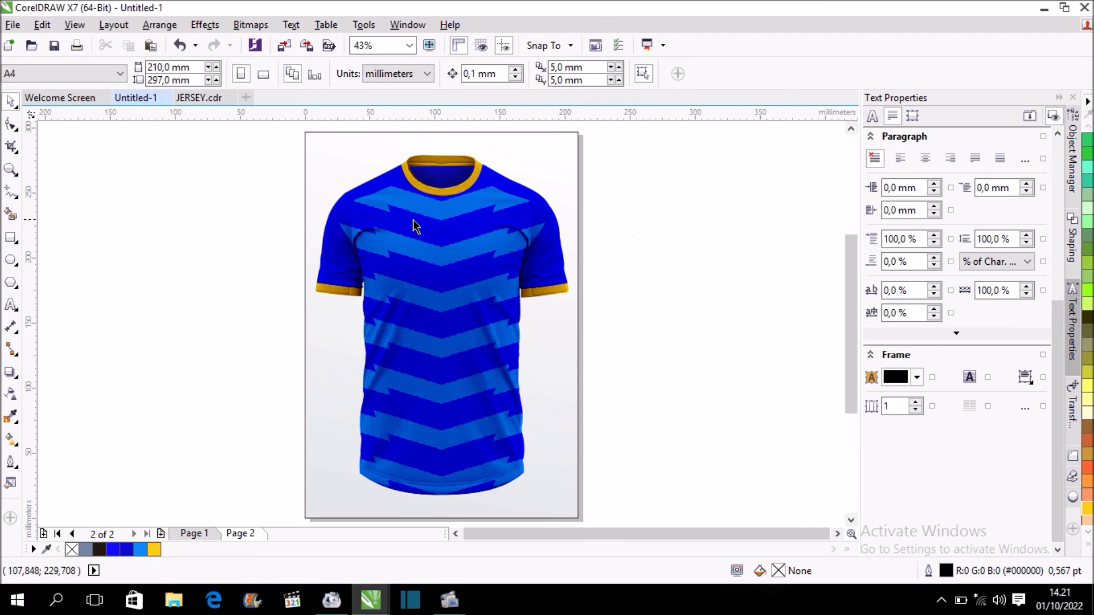
pyautogui.scroll(2, 414, 226)
pyautogui.scroll(-2, 414, 226)
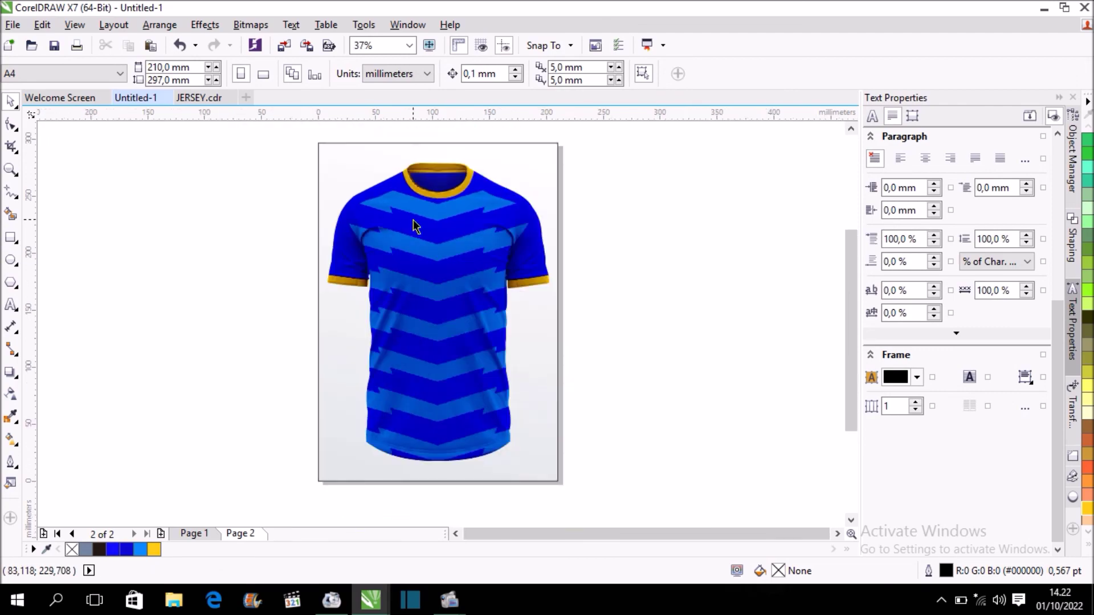